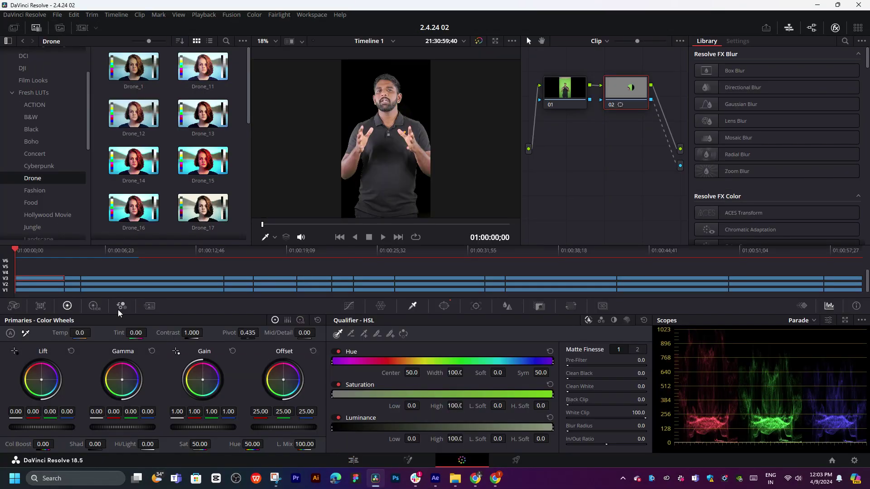
- Delete the 3D Keyer node from the first seven presenter clips on V1
{"action": "left_click", "coordinate": [34, 289]}
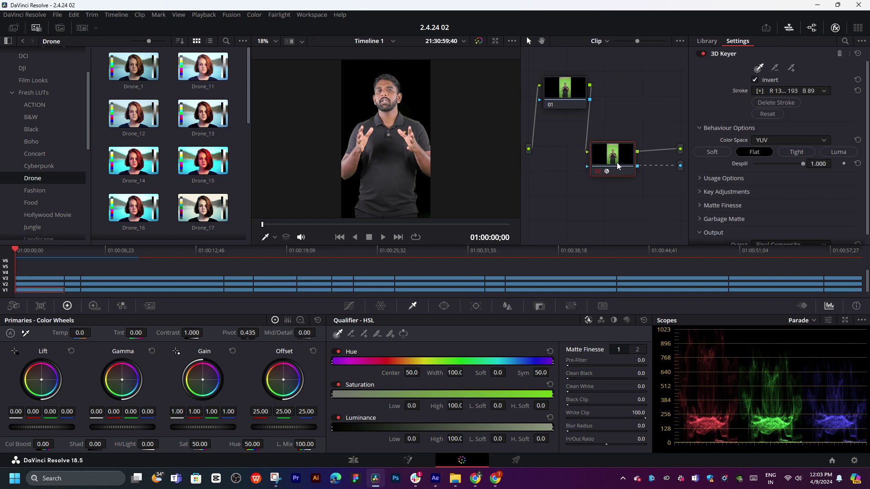
{"action": "key", "text": "Delete"}
{"action": "left_click", "coordinate": [71, 290]}
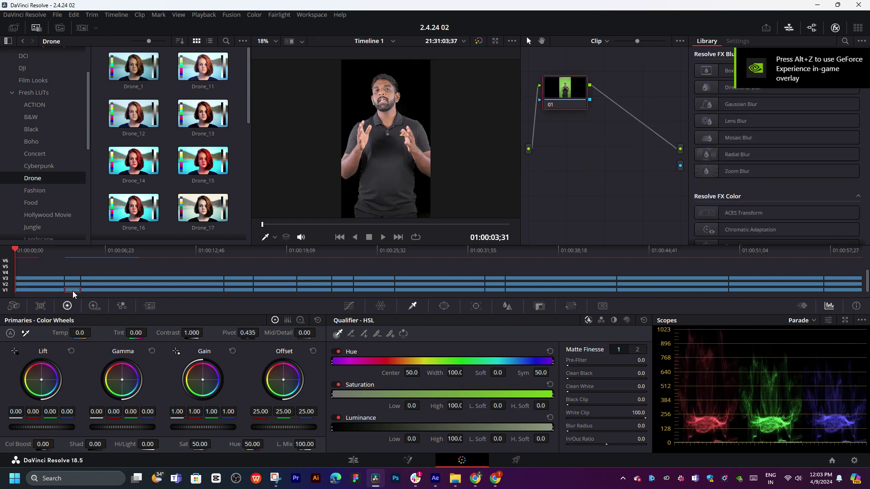
{"action": "key", "text": "Delete"}
{"action": "key", "text": "Down"}
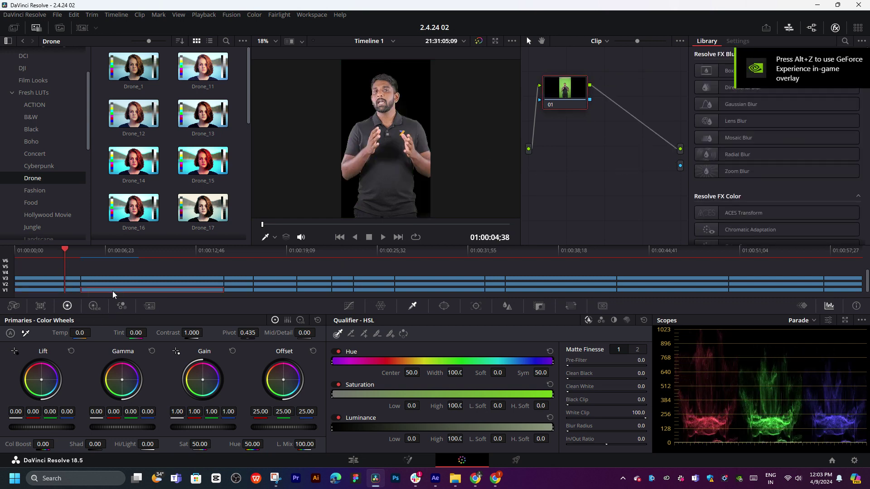
{"action": "key", "text": "Delete"}
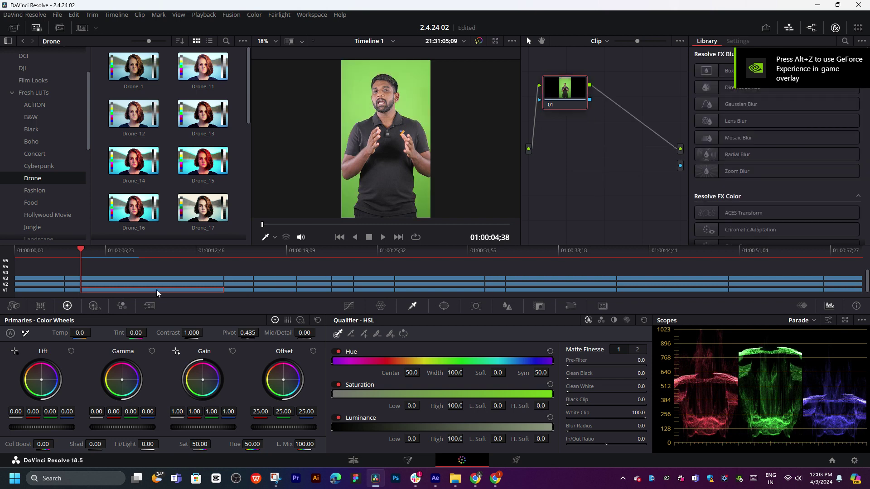
{"action": "key", "text": "Down"}
{"action": "key", "text": "Delete"}
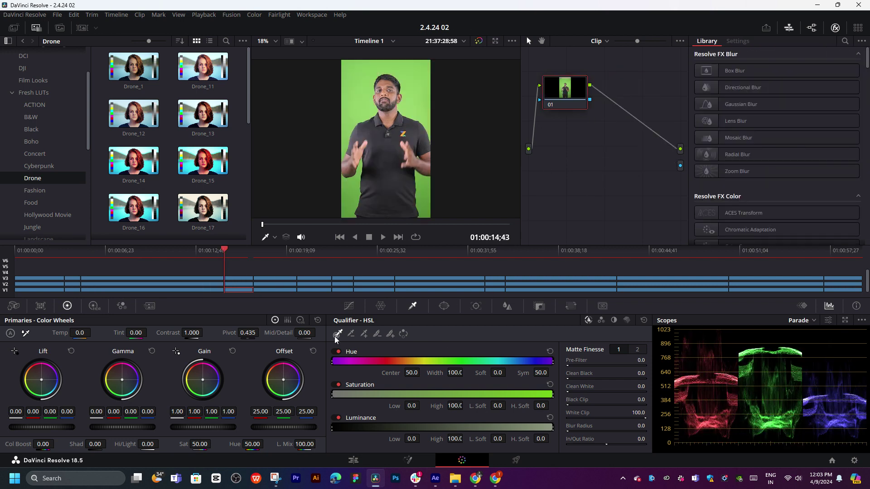
{"action": "key", "text": "Down"}
{"action": "key", "text": "Delete"}
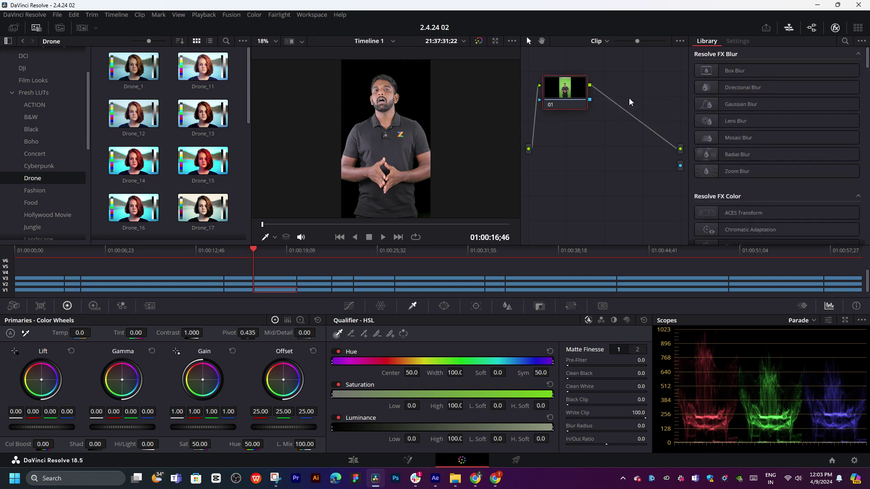
{"action": "left_click", "coordinate": [317, 290]}
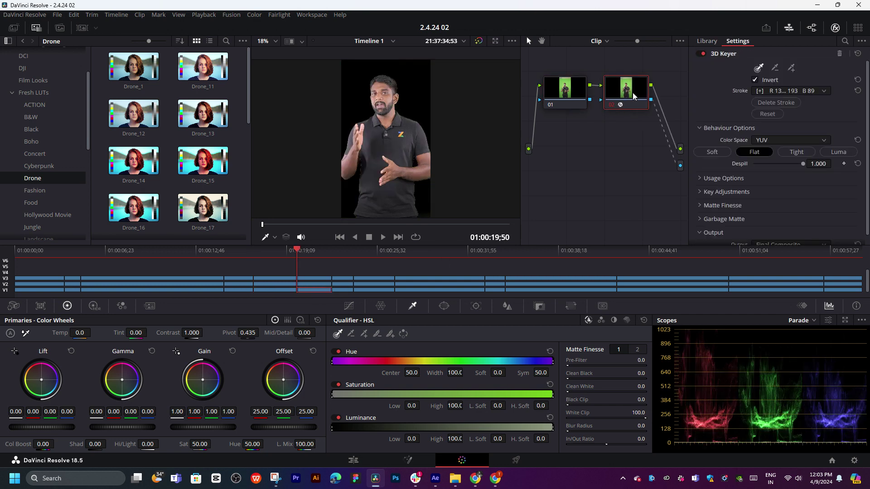
{"action": "key", "text": "Delete"}
{"action": "left_click", "coordinate": [340, 290]}
{"action": "key", "text": "Delete"}
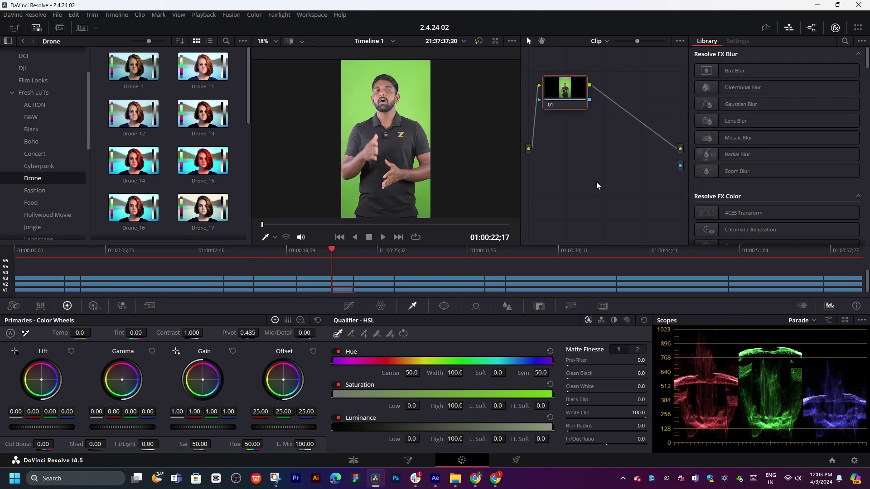
- Delete the 3D Keyer from the remaining seven clips and confirm a mid-timeline clip shows green screen
{"action": "left_click", "coordinate": [376, 290]}
{"action": "key", "text": "Delete"}
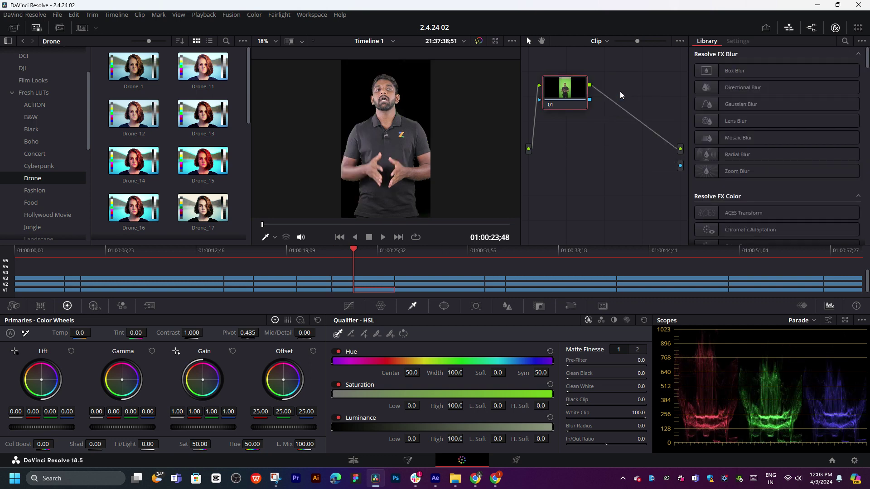
{"action": "left_click", "coordinate": [412, 290]}
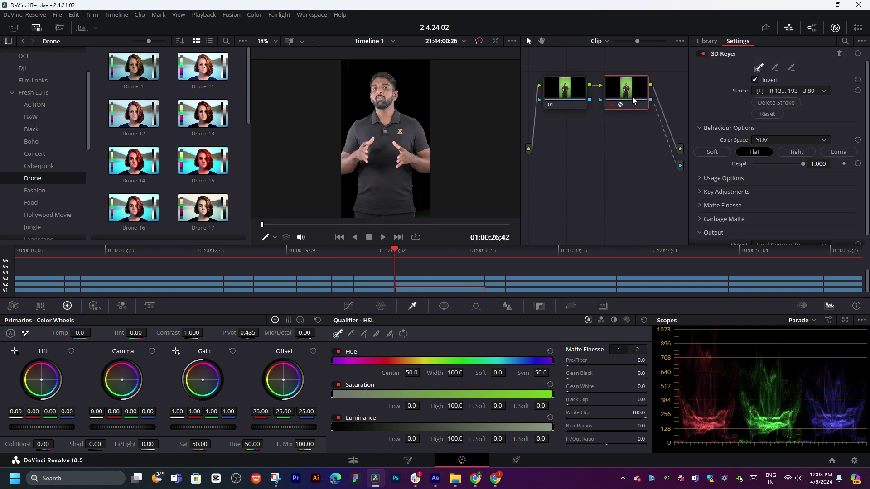
{"action": "key", "text": "Delete"}
{"action": "left_click", "coordinate": [490, 290]}
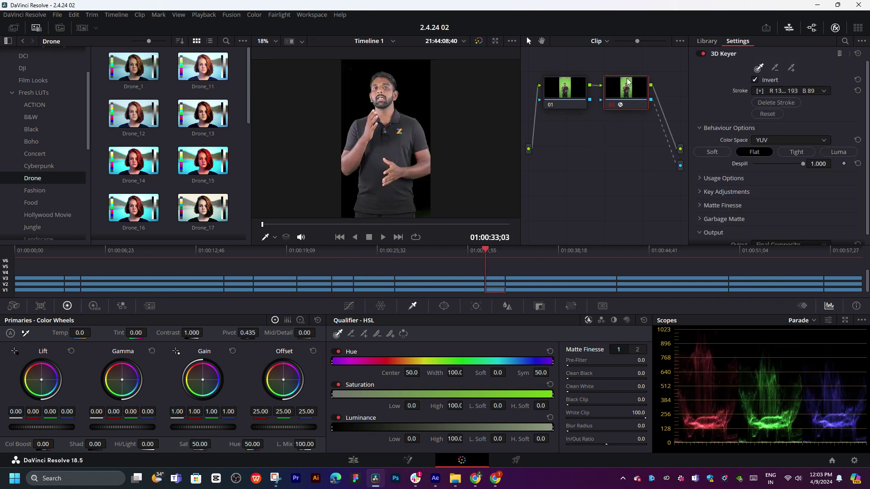
{"action": "key", "text": "Delete"}
{"action": "left_click", "coordinate": [525, 291]}
{"action": "key", "text": "Delete"}
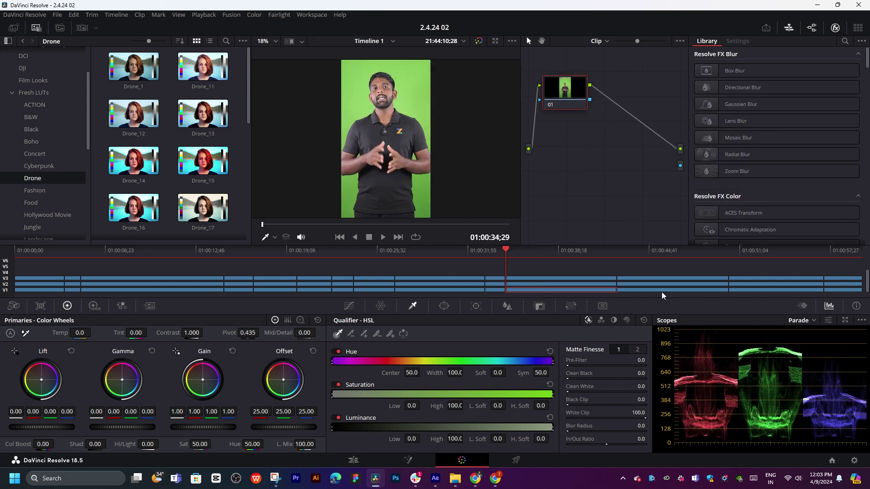
{"action": "left_click", "coordinate": [649, 292]}
{"action": "key", "text": "Delete"}
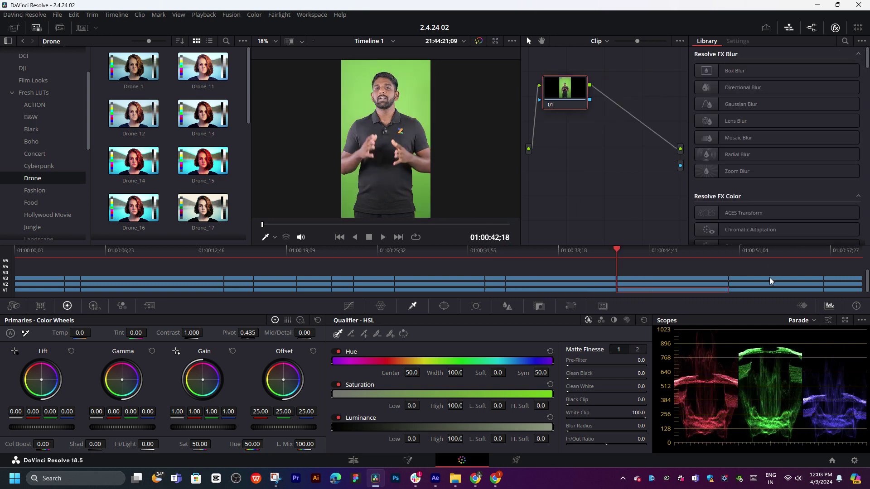
{"action": "left_click", "coordinate": [746, 278]}
{"action": "key", "text": "Delete"}
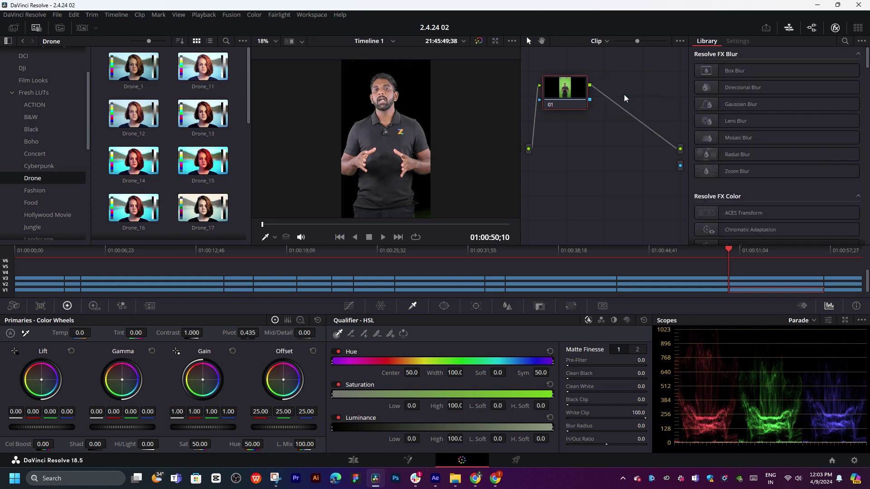
{"action": "key", "text": "Down"}
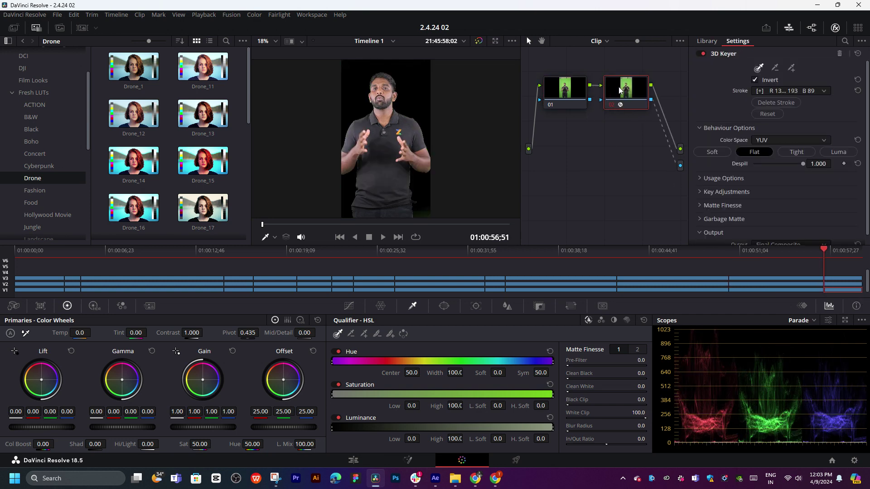
{"action": "key", "text": "Delete"}
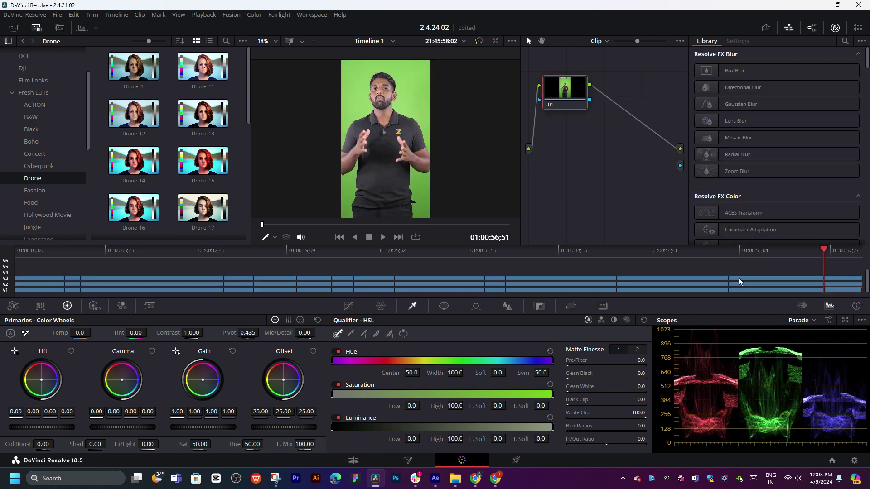
{"action": "left_click", "coordinate": [374, 278]}
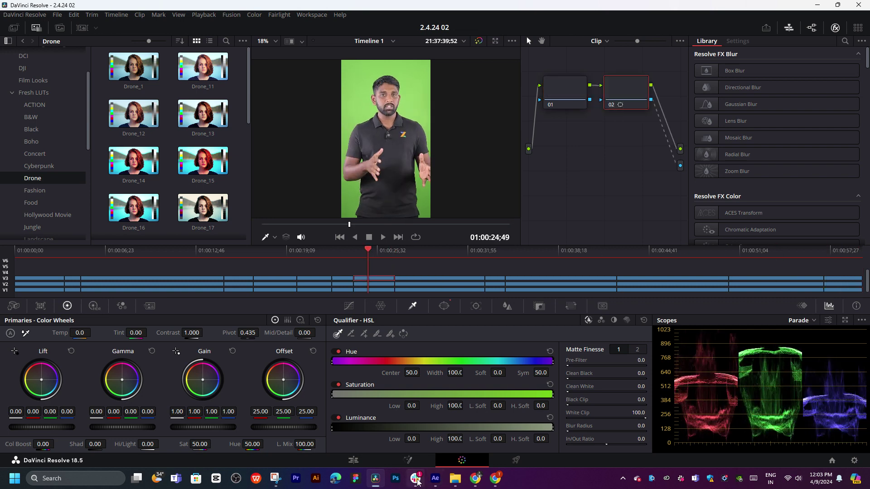
- On the Edit page, select all timeline clips and make a new compound clip named 'green video'
{"action": "left_click", "coordinate": [363, 461]}
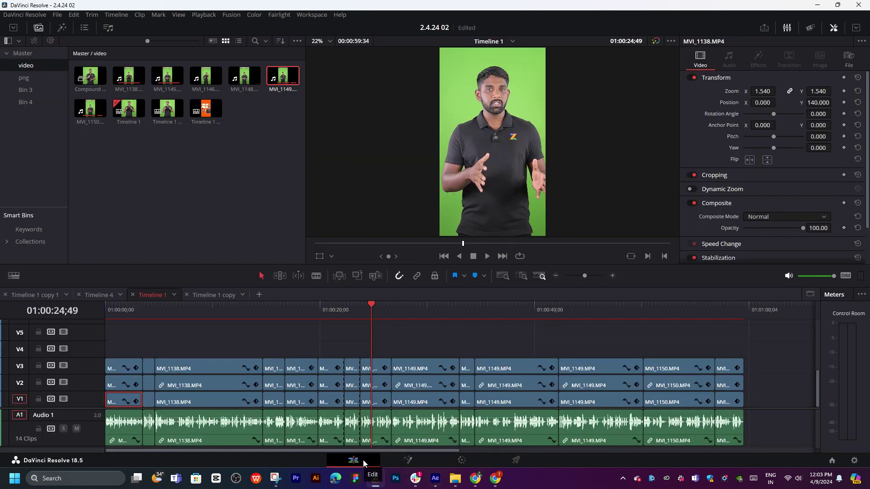
{"action": "mouse_move", "coordinate": [377, 304]}
{"action": "left_mouse_down"}
{"action": "mouse_move", "coordinate": [132, 307]}
{"action": "mouse_move", "coordinate": [109, 318]}
{"action": "left_mouse_up"}
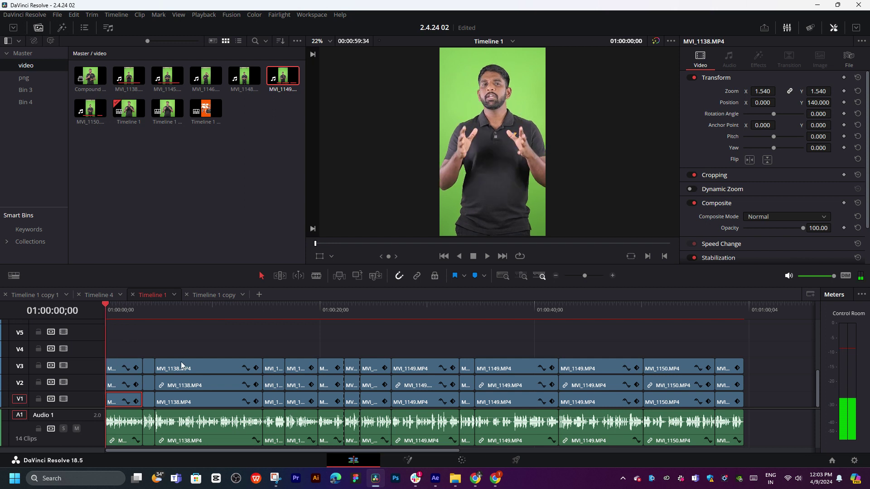
{"action": "left_click_drag", "start_coordinate": [770, 342], "coordinate": [74, 469]}
{"action": "right_click", "coordinate": [223, 430]}
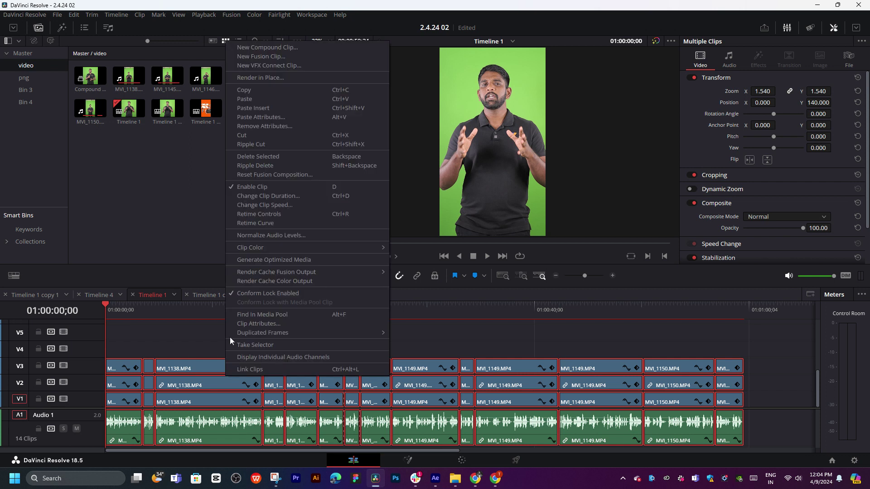
{"action": "left_click", "coordinate": [261, 48]}
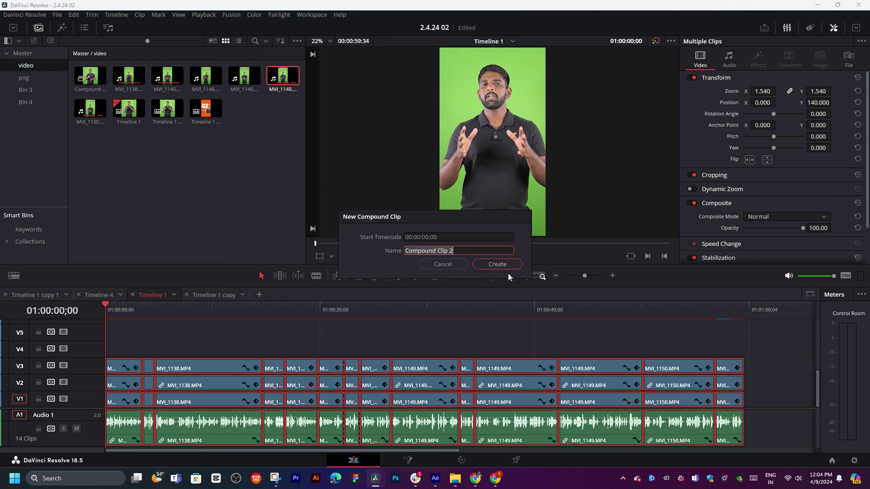
{"action": "type", "text": "green"}
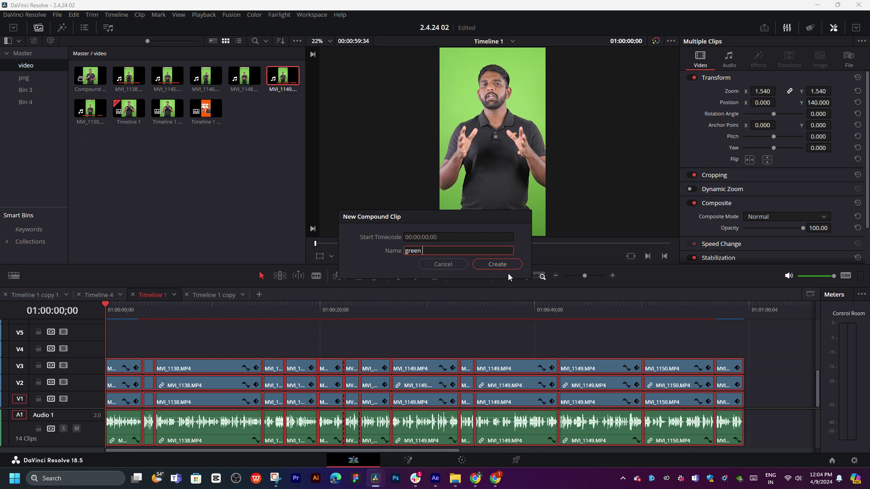
{"action": "type", "text": " vide"}
{"action": "type", "text": "o 1"}
- Confirm the 'green video' compound clip and preview its start
{"action": "key", "text": "Return"}
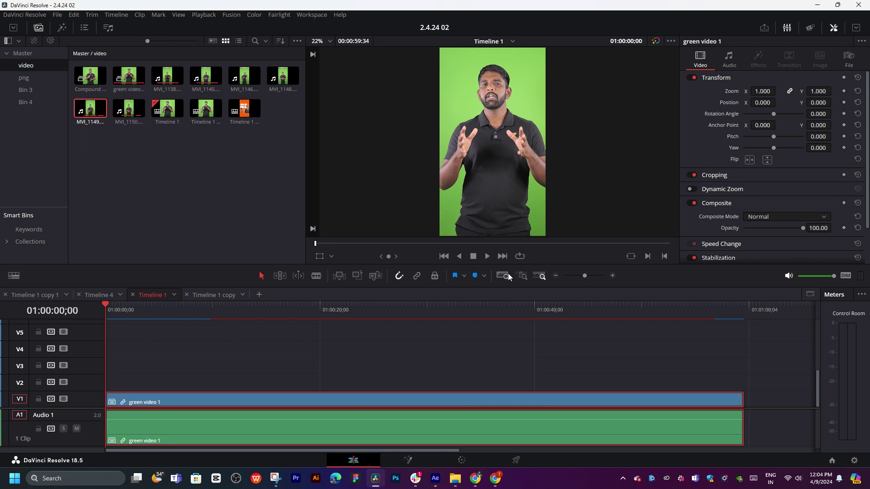
{"action": "left_click", "coordinate": [224, 374]}
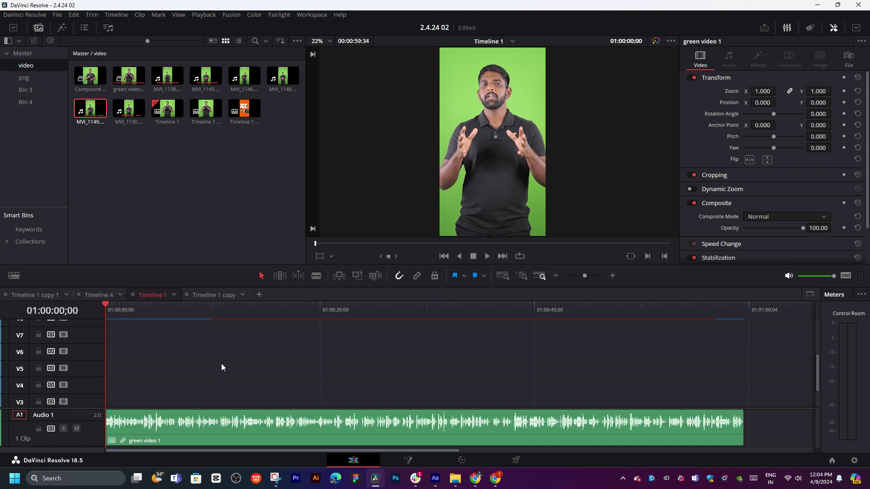
{"action": "left_click_drag", "start_coordinate": [111, 310], "coordinate": [97, 308]}
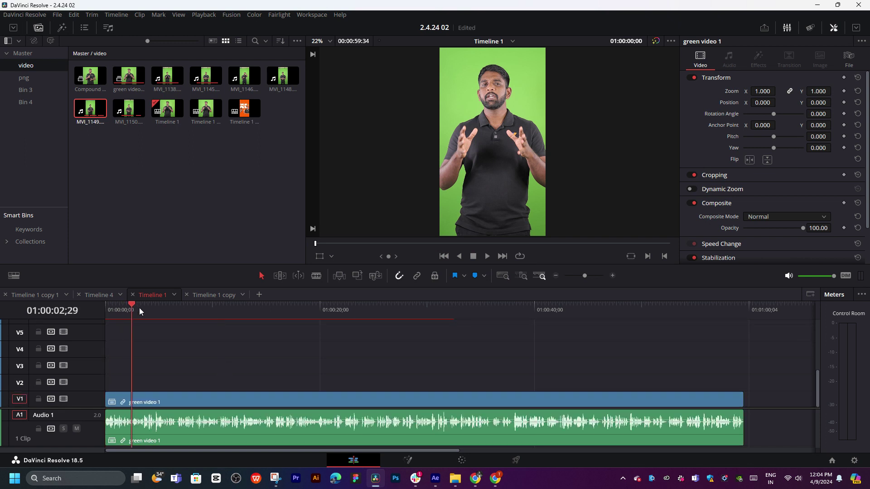
- Select every clip in the Timeline 1 copy timeline for copying
{"action": "left_click", "coordinate": [202, 295]}
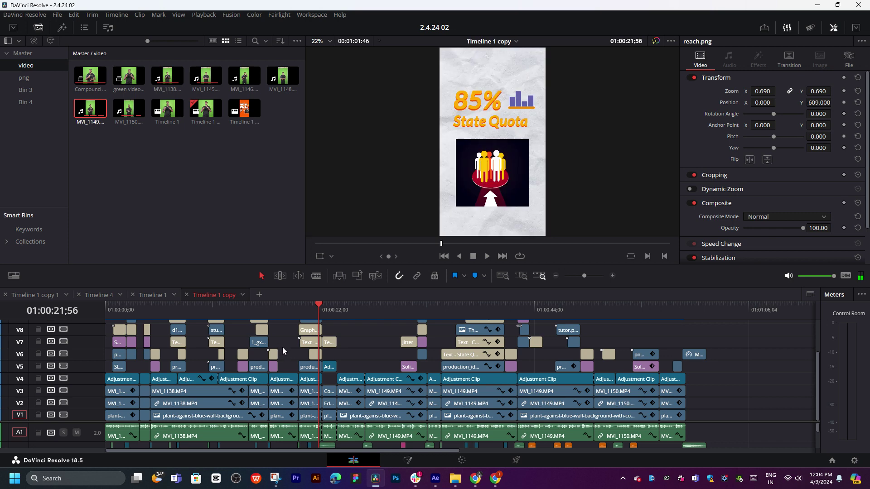
{"action": "scroll", "coordinate": [357, 363], "scroll_direction": "up", "scroll_amount": 3}
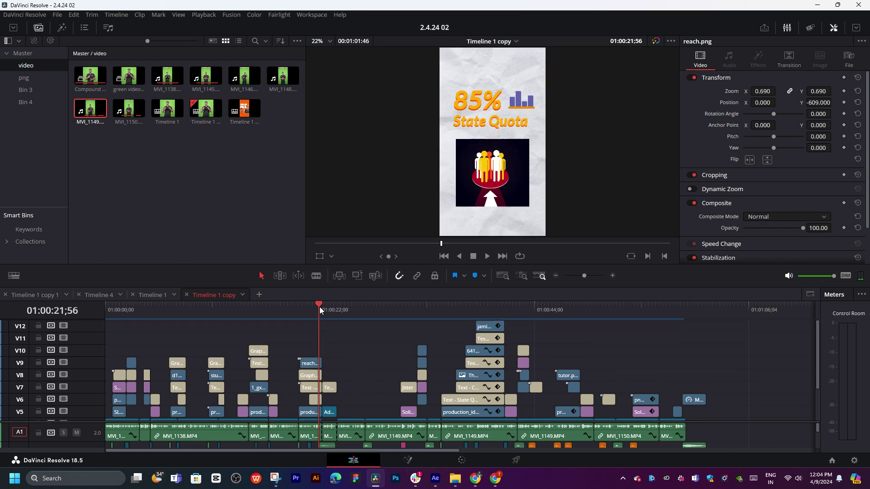
{"action": "left_click_drag", "start_coordinate": [145, 309], "coordinate": [91, 321]}
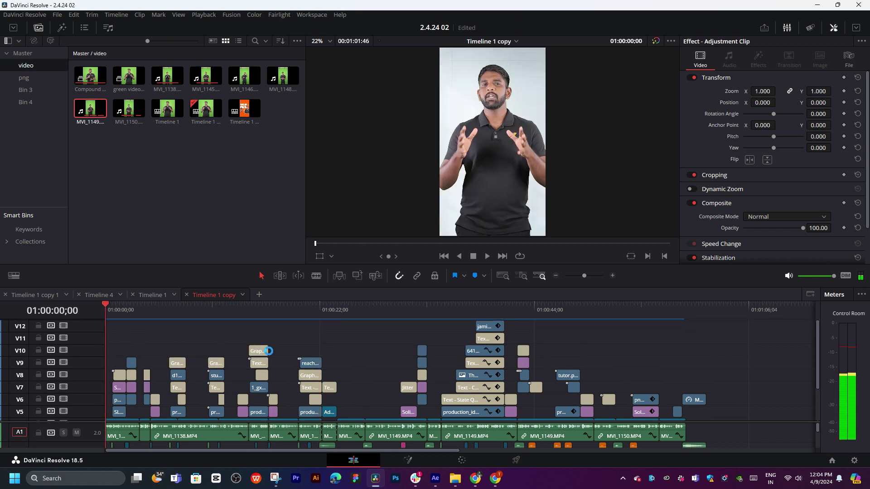
{"action": "key", "text": "ctrl+Page_Up"}
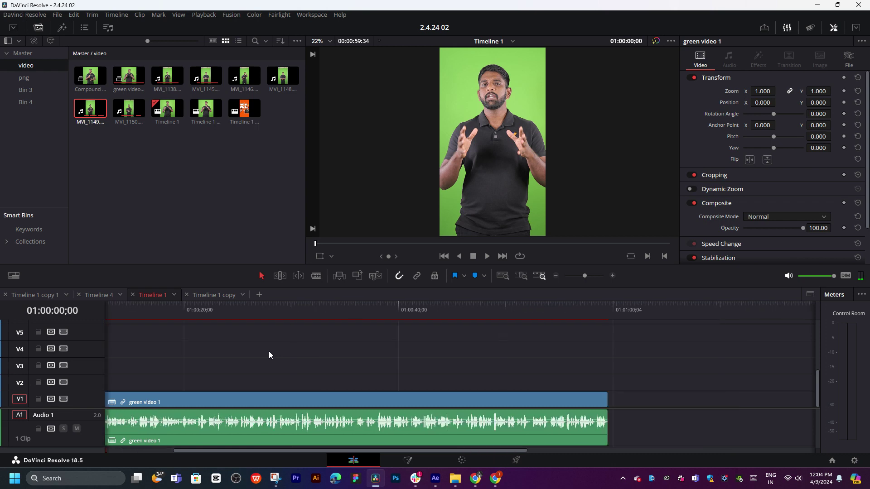
{"action": "left_click", "coordinate": [211, 294]}
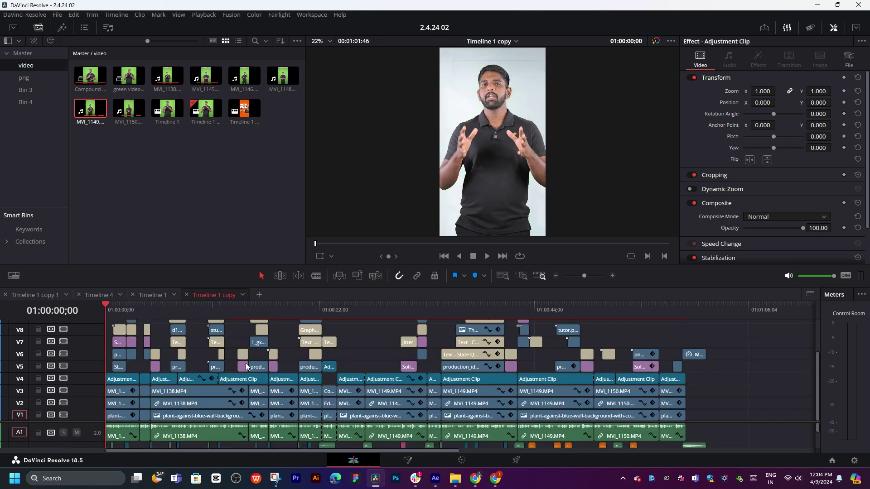
{"action": "key", "text": "ctrl+a"}
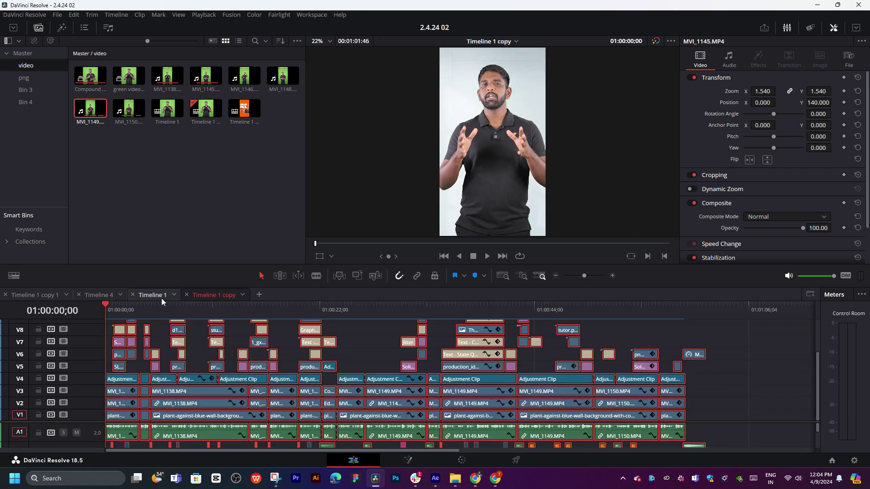
- Back in Timeline 1, park the playhead just past the end of green video 1
{"action": "left_click", "coordinate": [152, 295]}
{"action": "left_click", "coordinate": [755, 311]}
{"action": "scroll", "coordinate": [566, 352], "scroll_direction": "right", "scroll_amount": 5}
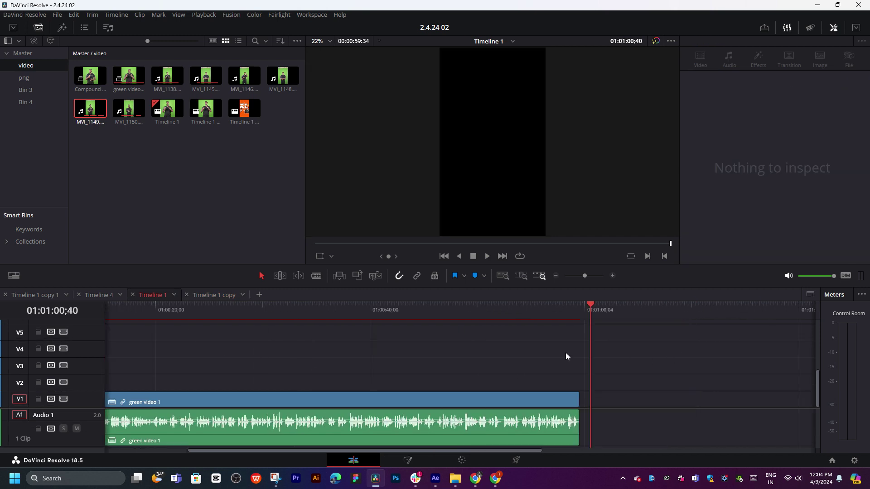
{"action": "scroll", "coordinate": [499, 351], "scroll_direction": "right", "scroll_amount": 3}
- Paste the copied clips into Timeline 1 after green video 1
{"action": "key", "text": "ctrl+v"}
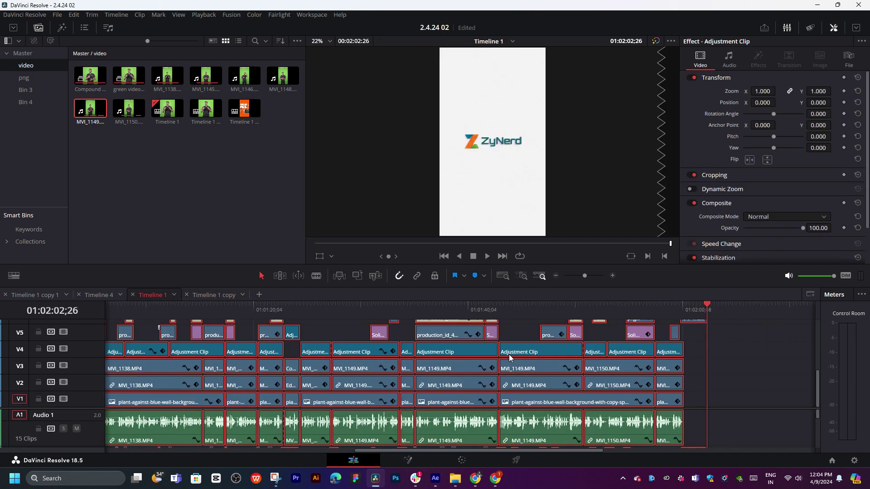
{"action": "scroll", "coordinate": [427, 383], "scroll_direction": "left", "scroll_amount": 5}
{"action": "scroll", "coordinate": [382, 355], "scroll_direction": "down", "scroll_amount": 1}
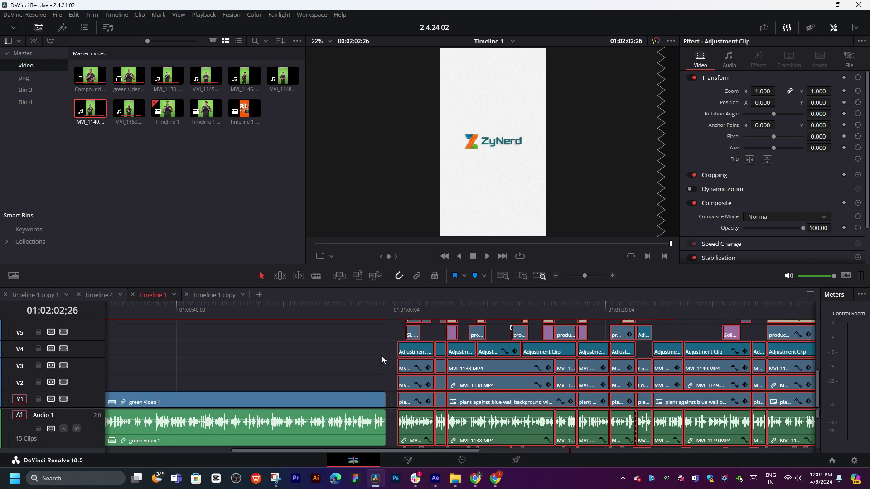
{"action": "left_click_drag", "start_coordinate": [391, 313], "coordinate": [394, 314]}
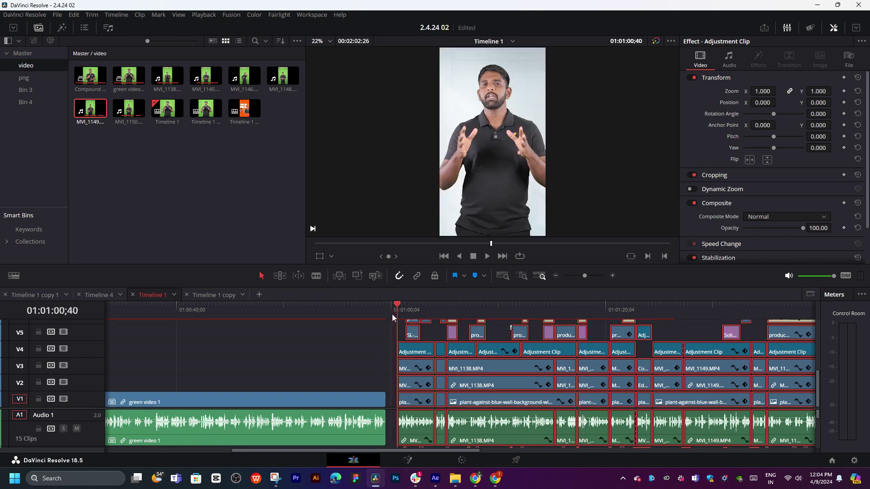
{"action": "scroll", "coordinate": [502, 429], "scroll_direction": "down", "scroll_amount": 1}
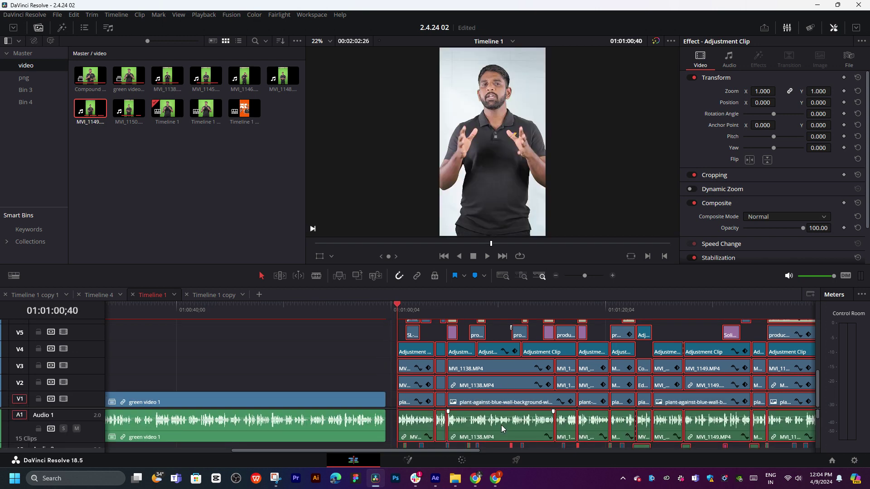
{"action": "scroll", "coordinate": [502, 428], "scroll_direction": "left", "scroll_amount": 8}
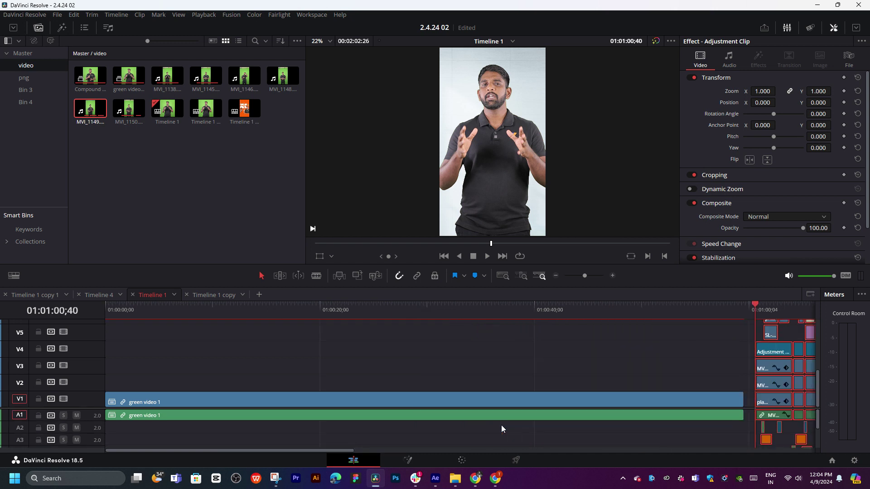
{"action": "scroll", "coordinate": [541, 373], "scroll_direction": "down", "scroll_amount": 2}
{"action": "scroll", "coordinate": [527, 361], "scroll_direction": "right", "scroll_amount": 3}
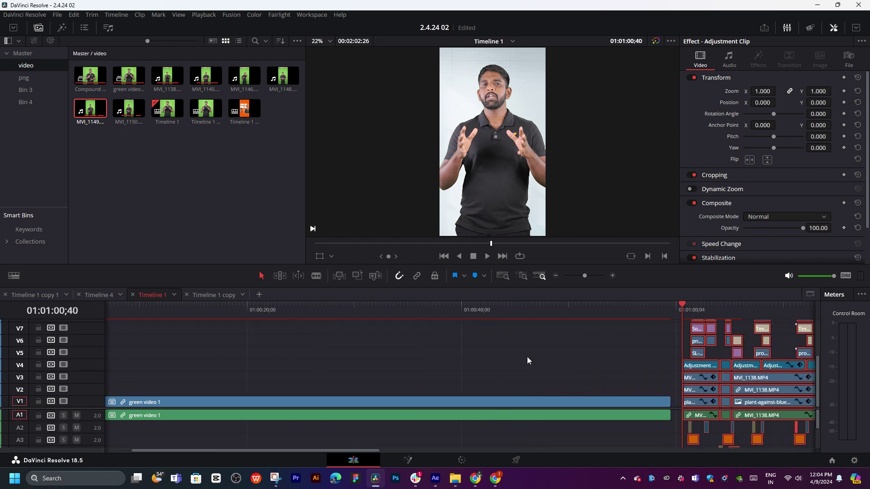
- Make the timeline taller and hide the Media Pool and Inspector panels
{"action": "left_click_drag", "start_coordinate": [485, 286], "coordinate": [480, 159]}
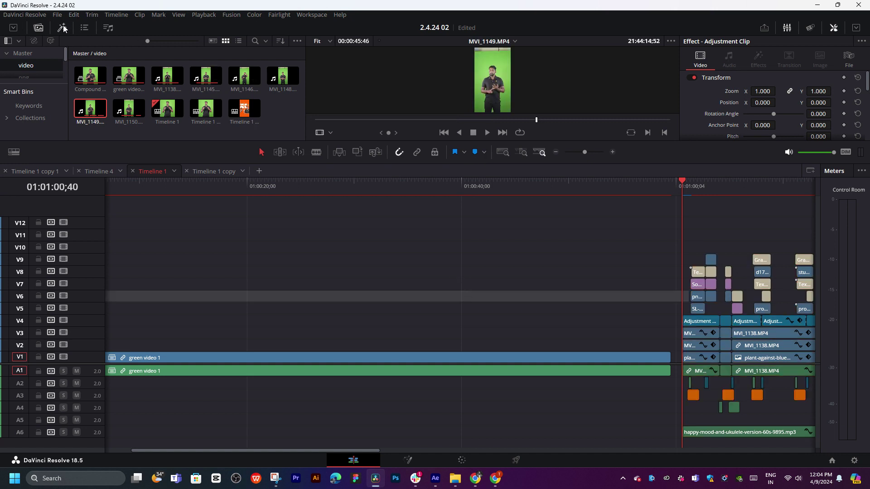
{"action": "left_click", "coordinate": [39, 27]}
{"action": "left_click", "coordinate": [434, 263]}
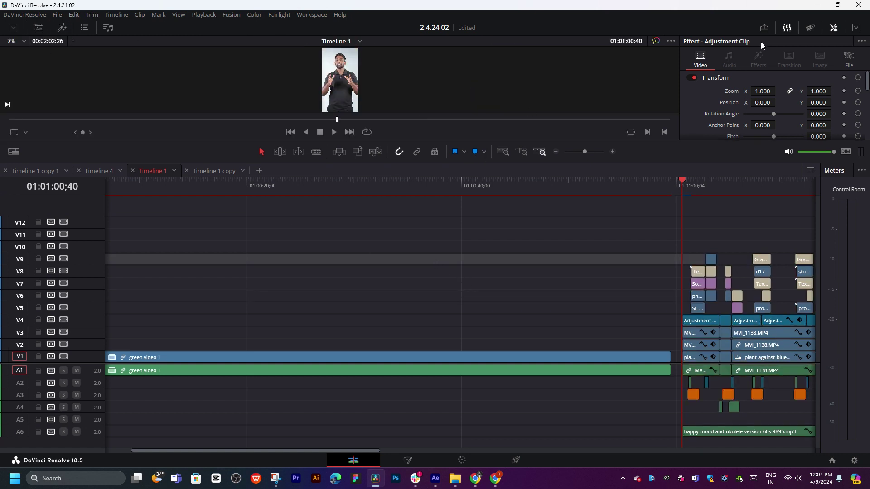
{"action": "left_click", "coordinate": [834, 29]}
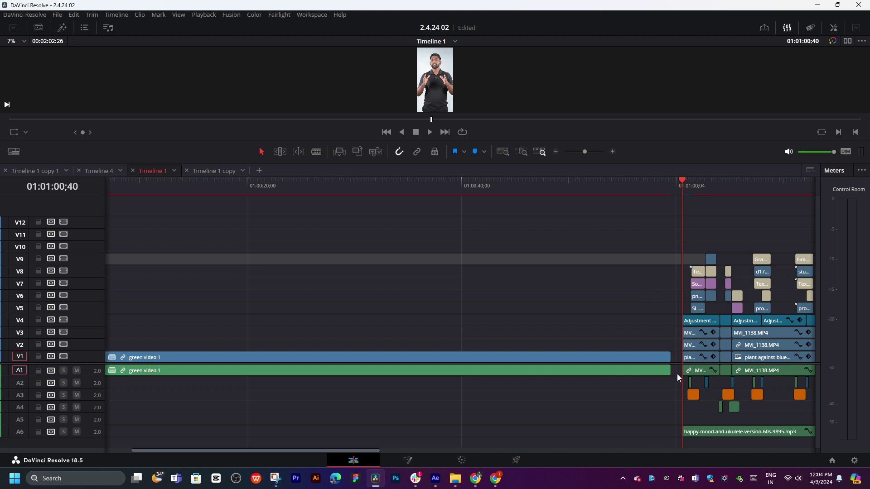
- Scrub the edit, select green video 1 at the start, and enlarge the viewer
{"action": "scroll", "coordinate": [546, 390], "scroll_direction": "down", "scroll_amount": 5}
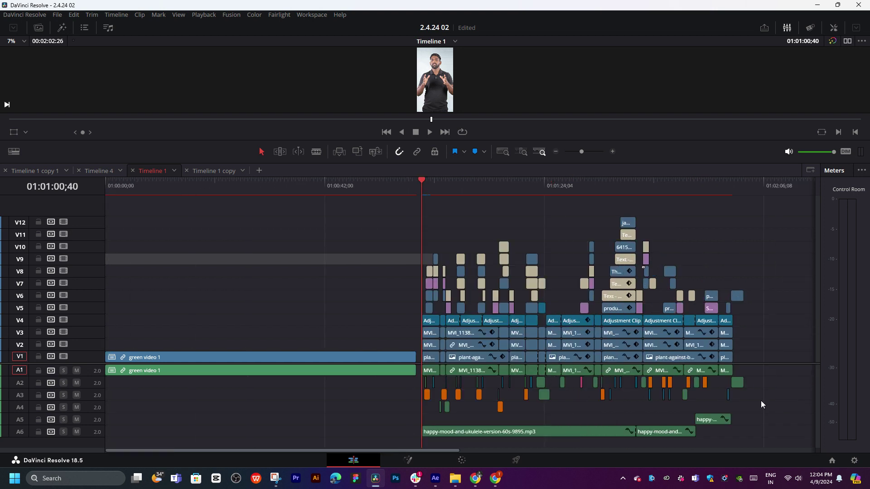
{"action": "left_click_drag", "start_coordinate": [768, 369], "coordinate": [420, 441]}
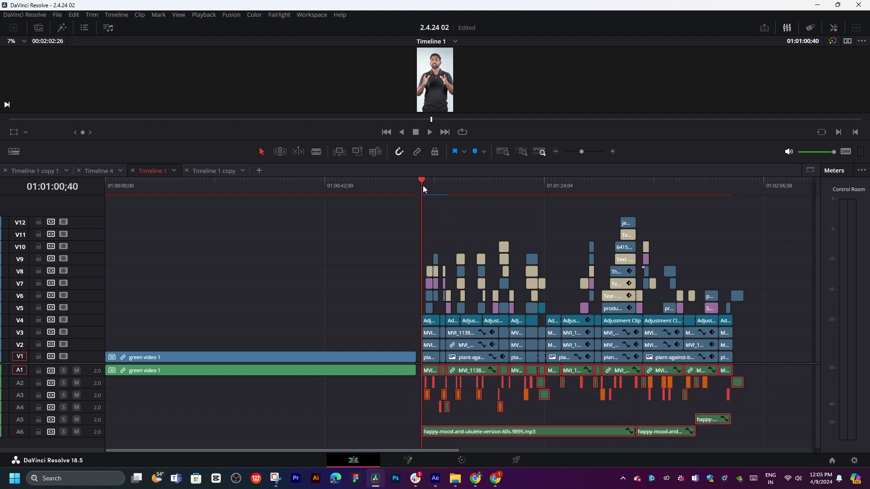
{"action": "mouse_move", "coordinate": [423, 185]}
{"action": "left_mouse_down"}
{"action": "mouse_move", "coordinate": [385, 203]}
{"action": "mouse_move", "coordinate": [664, 223]}
{"action": "mouse_move", "coordinate": [159, 213]}
{"action": "mouse_move", "coordinate": [116, 187]}
{"action": "left_mouse_up"}
{"action": "left_click", "coordinate": [181, 358]}
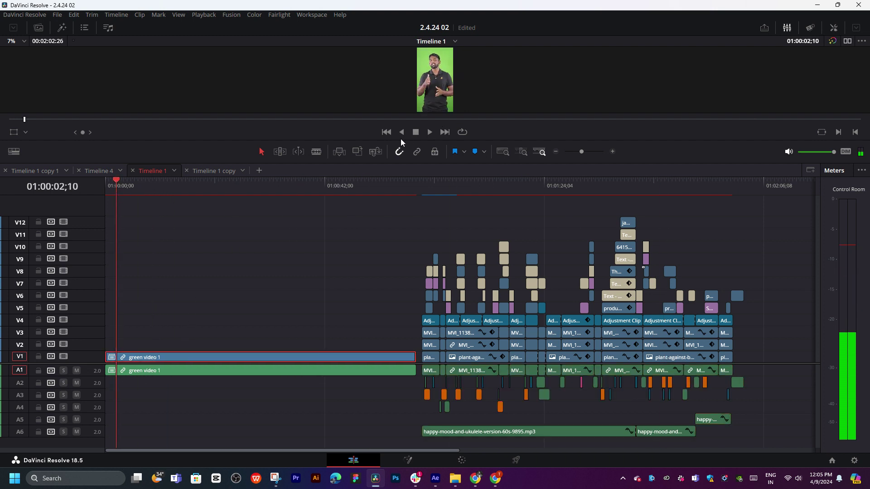
{"action": "left_click_drag", "start_coordinate": [402, 142], "coordinate": [405, 271]}
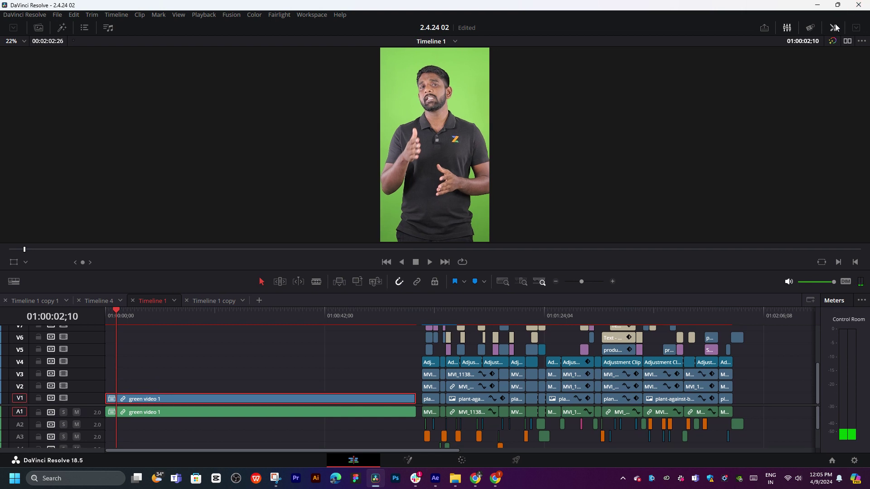
- Set green video 1's Transform Zoom to 0.400 at Position X -233, then play from the start
{"action": "left_click", "coordinate": [834, 28]}
{"action": "left_click_drag", "start_coordinate": [762, 91], "coordinate": [729, 102]}
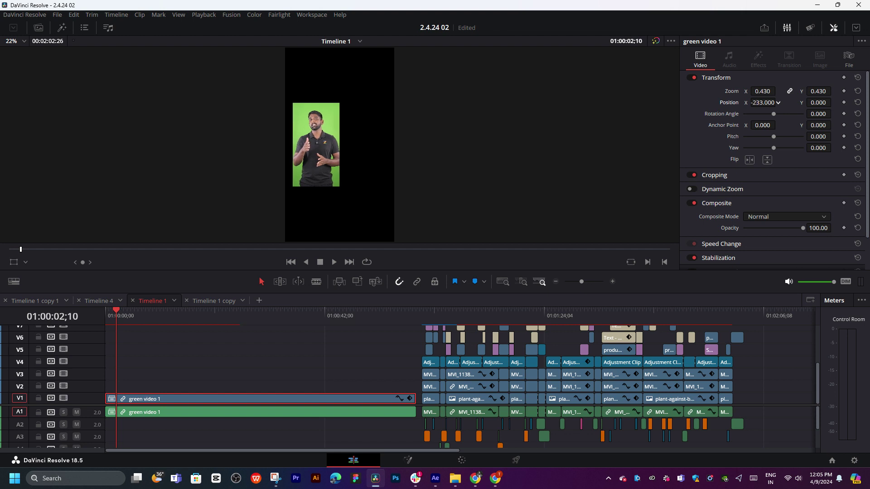
{"action": "left_click", "coordinate": [764, 91]}
{"action": "key", "text": "BackSpace"}
{"action": "key", "text": "Return"}
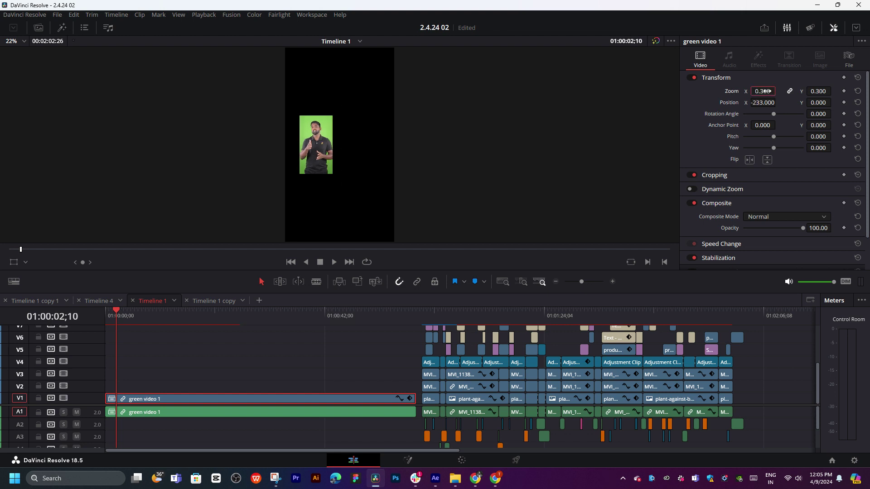
{"action": "scroll", "coordinate": [375, 96], "scroll_direction": "down", "scroll_amount": 1}
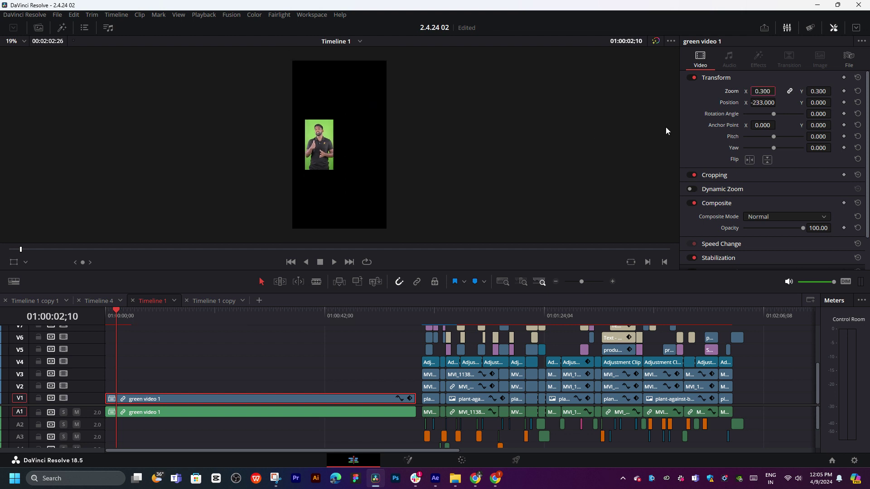
{"action": "left_click", "coordinate": [764, 91]}
{"action": "key", "text": "BackSpace"}
{"action": "type", "text": "4"}
{"action": "key", "text": "Return"}
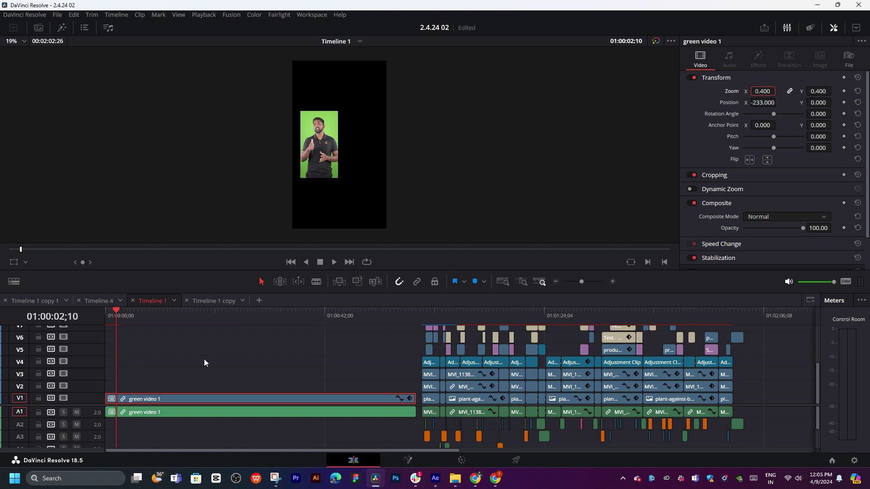
{"action": "key", "text": "Home"}
{"action": "key", "text": "space"}
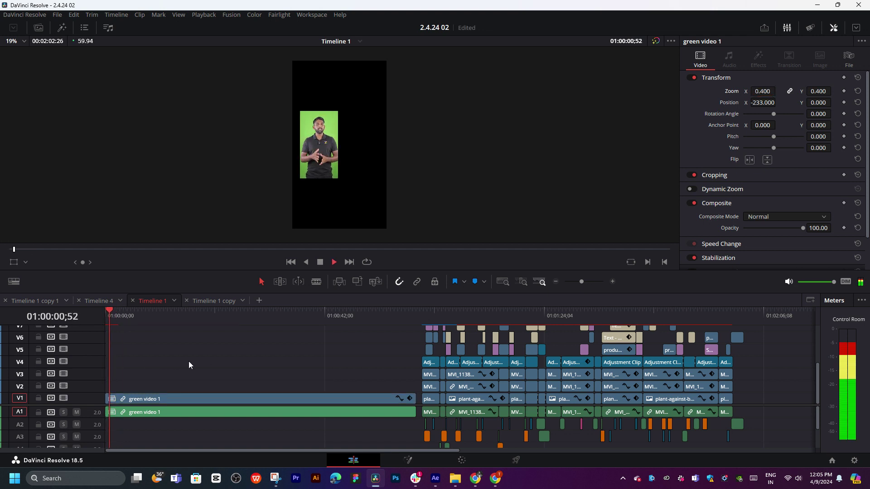
- Delete the pasted audio clips from track A1
{"action": "left_click_drag", "start_coordinate": [425, 318], "coordinate": [434, 318]}
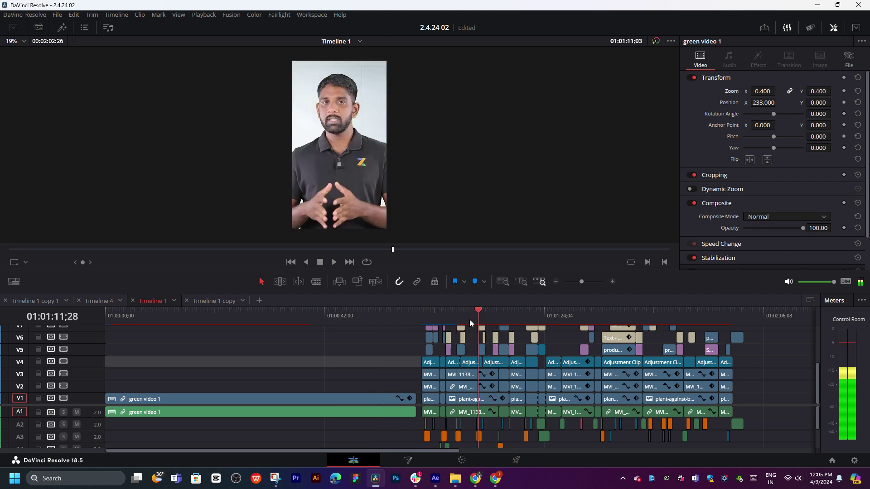
{"action": "scroll", "coordinate": [455, 340], "scroll_direction": "up", "scroll_amount": 3}
{"action": "scroll", "coordinate": [454, 340], "scroll_direction": "up", "scroll_amount": 2}
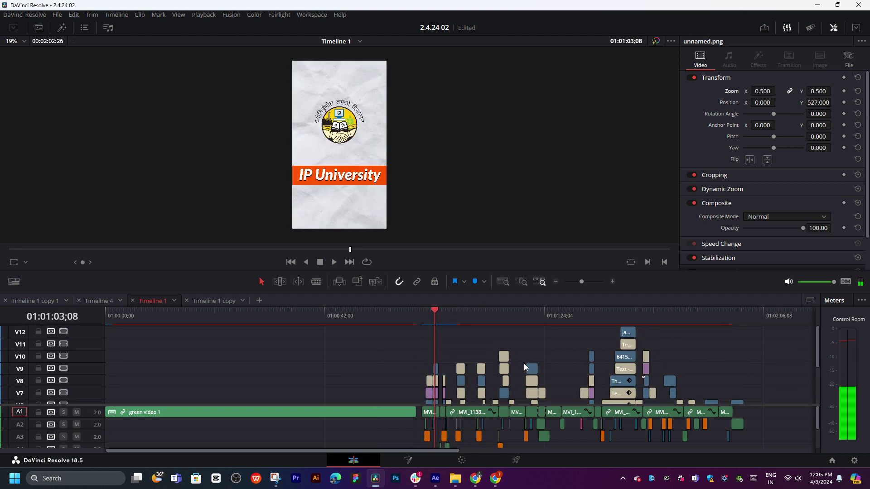
{"action": "left_click_drag", "start_coordinate": [435, 319], "coordinate": [424, 320]}
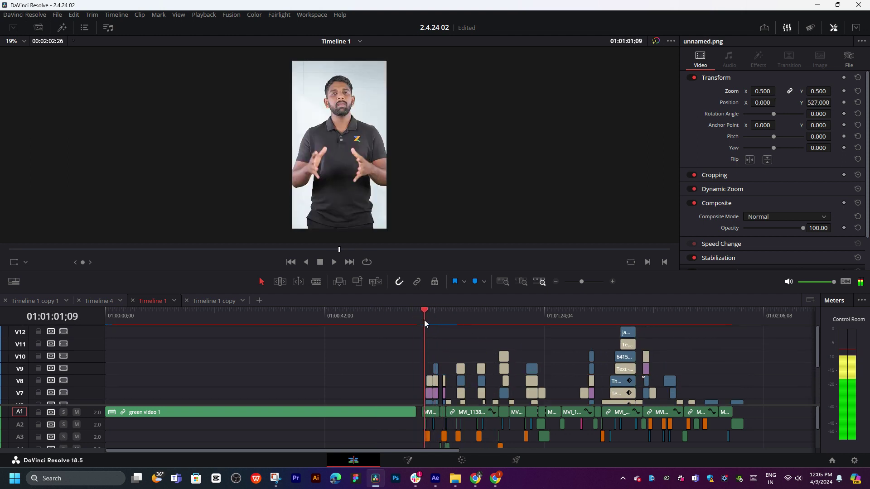
{"action": "scroll", "coordinate": [544, 388], "scroll_direction": "down", "scroll_amount": 2}
{"action": "scroll", "coordinate": [544, 388], "scroll_direction": "down", "scroll_amount": 2}
{"action": "scroll", "coordinate": [544, 387], "scroll_direction": "down", "scroll_amount": 2}
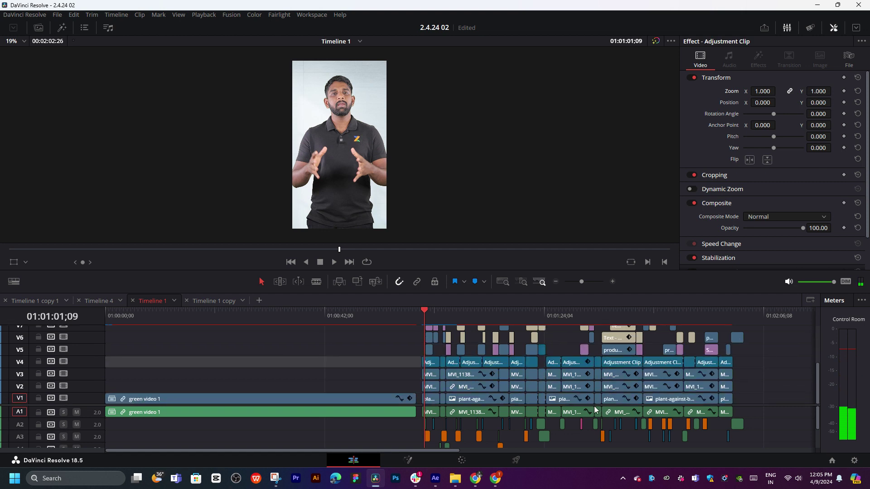
{"action": "left_click", "coordinate": [429, 413]}
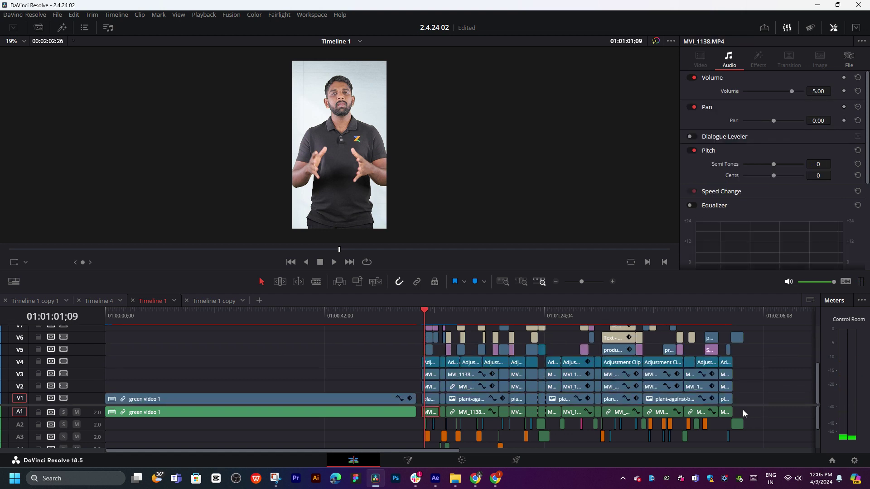
{"action": "left_click_drag", "start_coordinate": [743, 410], "coordinate": [427, 416]}
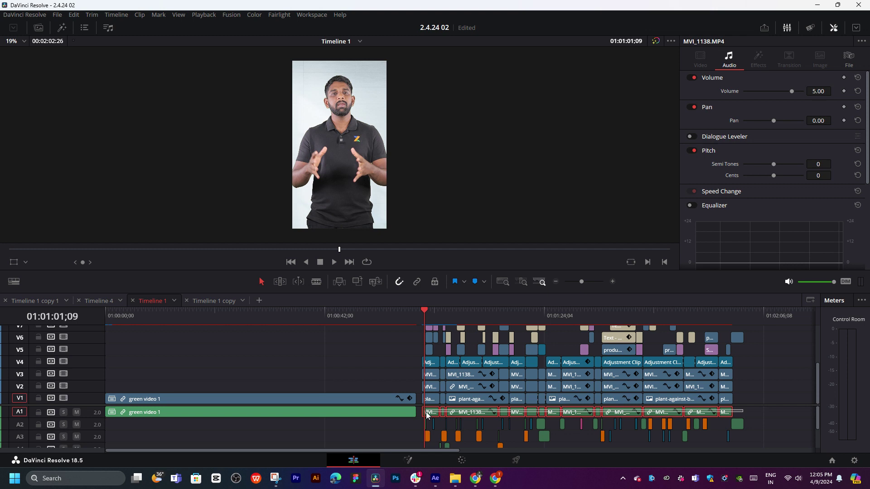
{"action": "key", "text": "Delete"}
- Resize the timeline and track dividers to reveal video tracks up to V12
{"action": "scroll", "coordinate": [465, 386], "scroll_direction": "up", "scroll_amount": 3}
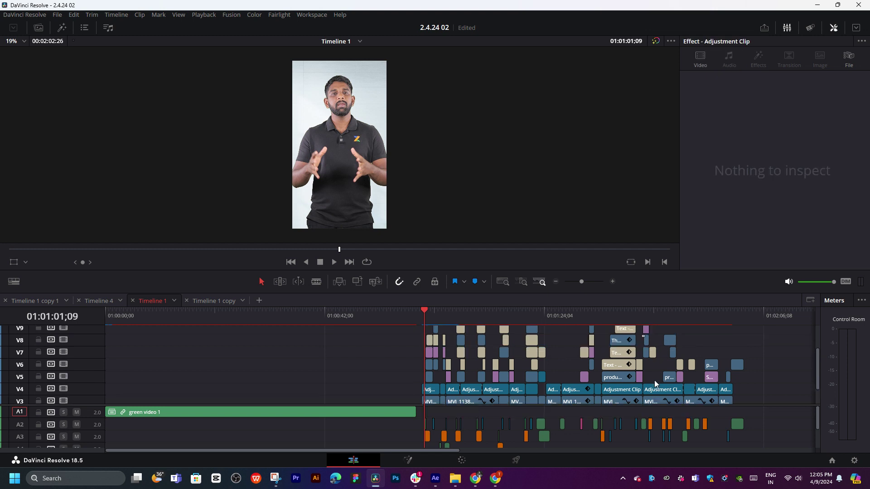
{"action": "left_click_drag", "start_coordinate": [84, 404], "coordinate": [84, 325]}
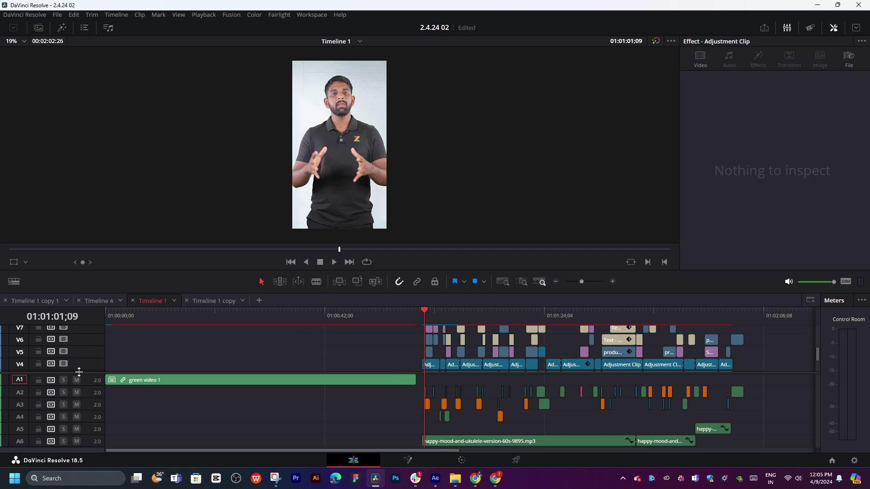
{"action": "left_click_drag", "start_coordinate": [81, 371], "coordinate": [84, 346]}
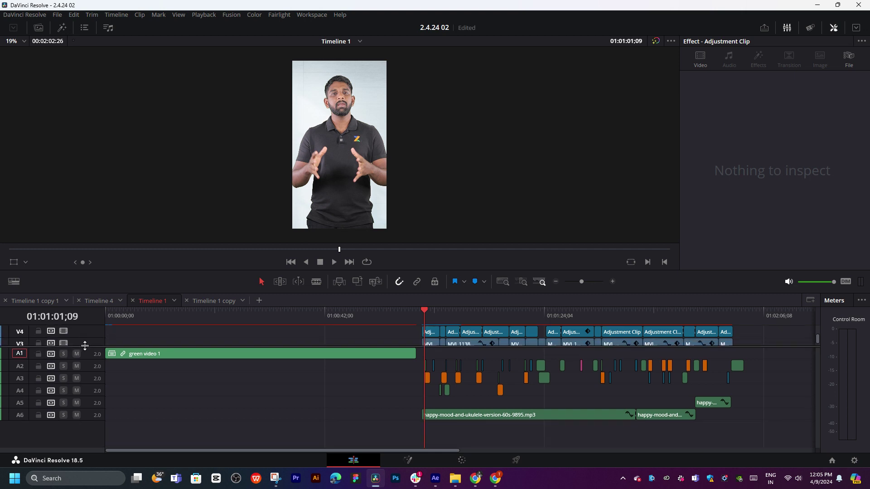
{"action": "left_click_drag", "start_coordinate": [337, 289], "coordinate": [344, 200]}
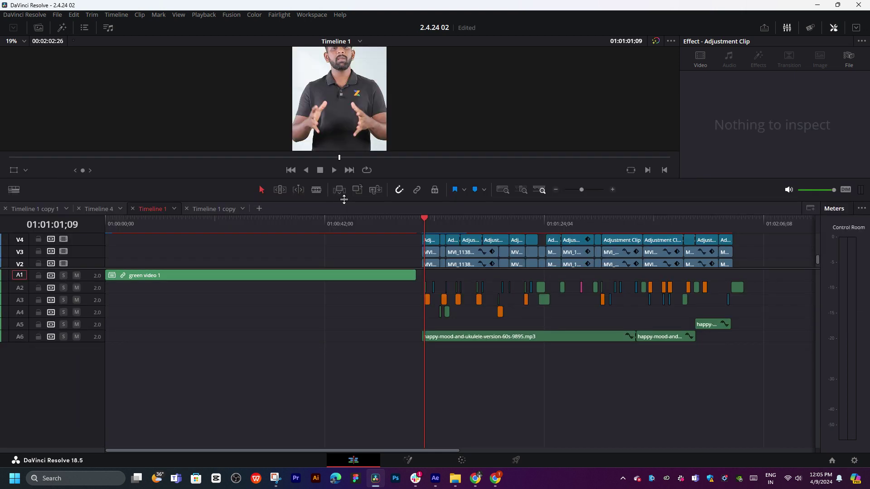
{"action": "left_click_drag", "start_coordinate": [84, 269], "coordinate": [85, 352]}
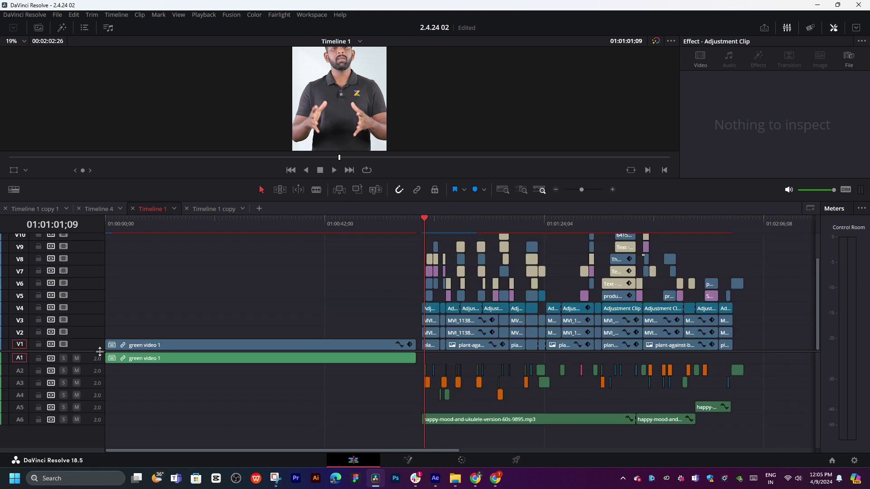
{"action": "scroll", "coordinate": [591, 304], "scroll_direction": "down", "scroll_amount": 3}
{"action": "scroll", "coordinate": [713, 307], "scroll_direction": "up", "scroll_amount": 3}
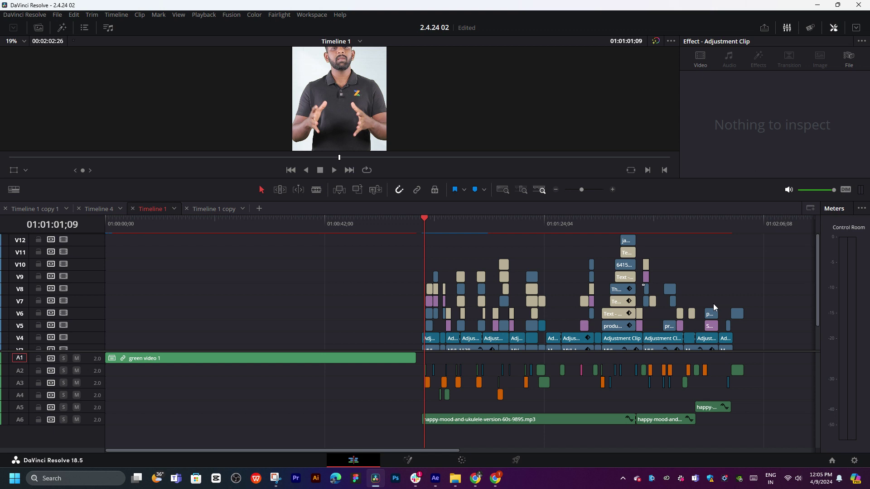
- Play back the edit and stop near the start of the pasted clips
{"action": "key", "text": "l"}
{"action": "key", "text": "l"}
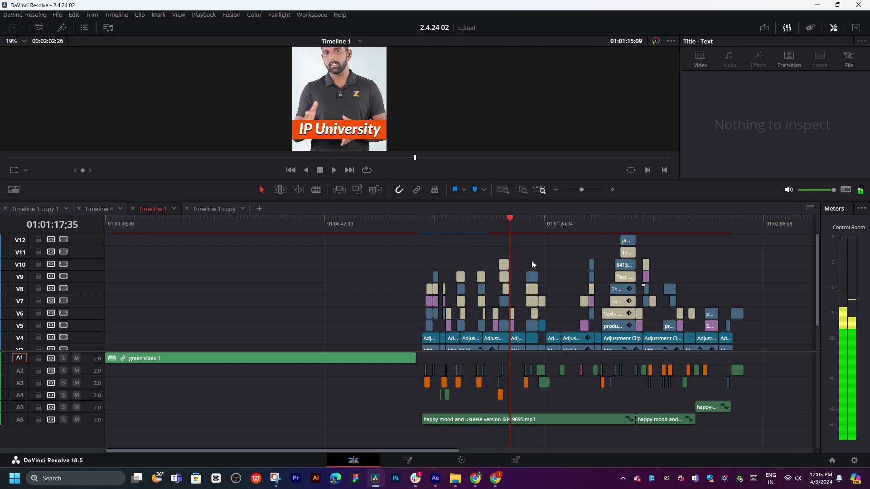
{"action": "left_click", "coordinate": [434, 230]}
{"action": "left_click", "coordinate": [422, 228]}
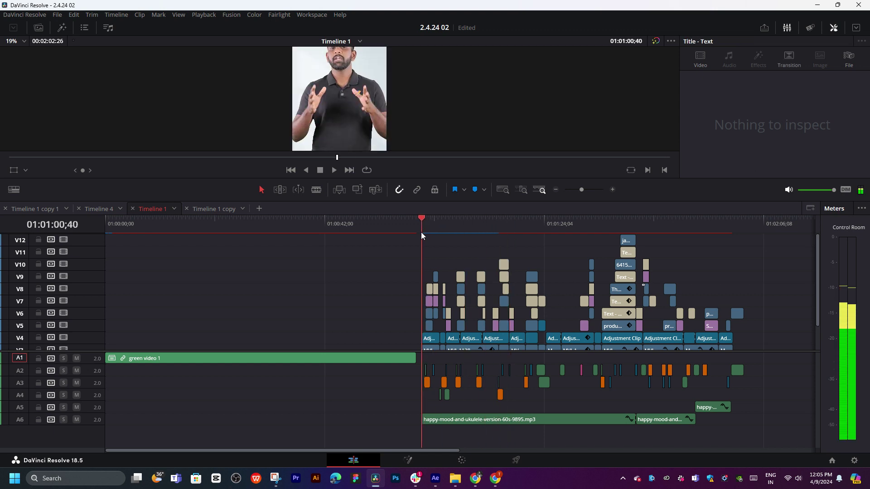
- Drag an Adjustment Clip from the Effects library onto new track V13 across the whole edit
{"action": "left_click", "coordinate": [62, 28]}
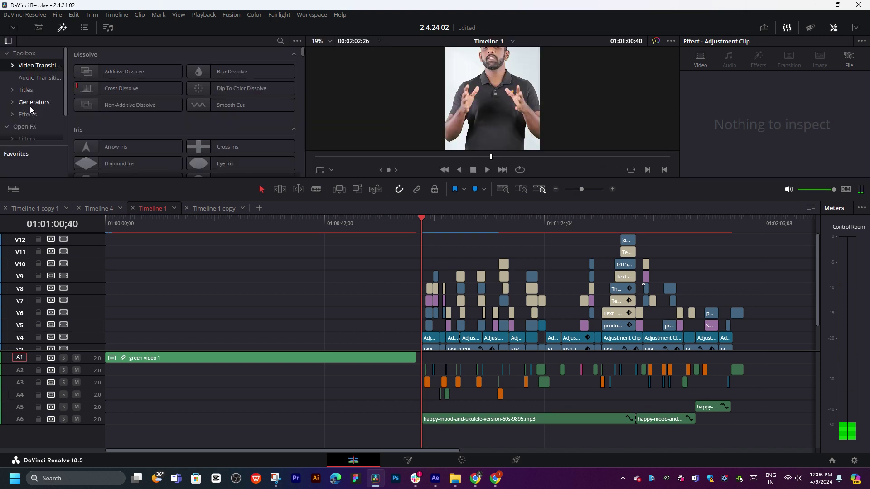
{"action": "left_click", "coordinate": [27, 114]}
{"action": "mouse_move", "coordinate": [107, 73]}
{"action": "left_mouse_down"}
{"action": "mouse_move", "coordinate": [247, 275]}
{"action": "mouse_move", "coordinate": [435, 240]}
{"action": "left_mouse_up"}
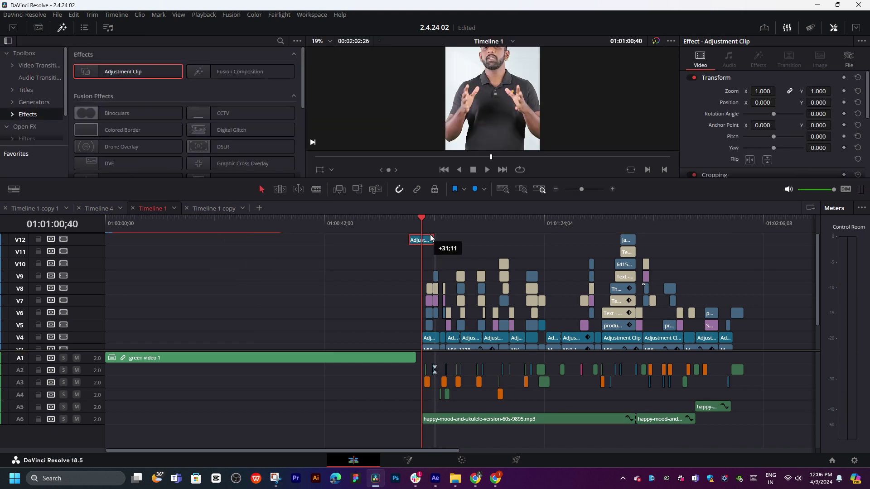
{"action": "scroll", "coordinate": [579, 248], "scroll_direction": "up", "scroll_amount": 5}
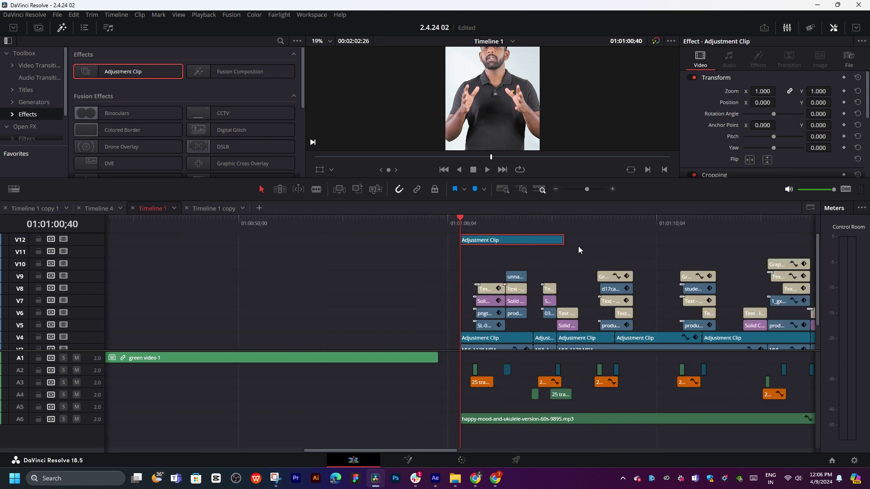
{"action": "scroll", "coordinate": [498, 281], "scroll_direction": "right", "scroll_amount": 3}
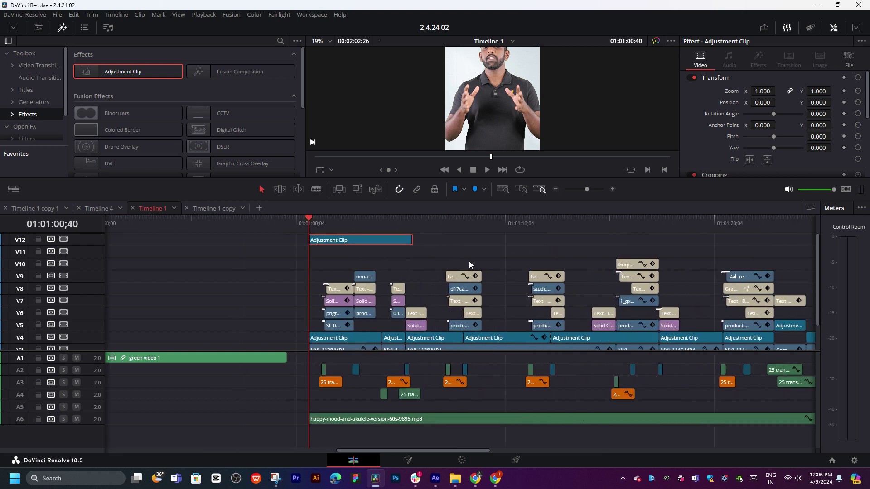
{"action": "scroll", "coordinate": [468, 265], "scroll_direction": "down", "scroll_amount": 3}
{"action": "scroll", "coordinate": [573, 262], "scroll_direction": "down", "scroll_amount": 2}
{"action": "scroll", "coordinate": [574, 262], "scroll_direction": "right", "scroll_amount": 2}
{"action": "mouse_move", "coordinate": [355, 239]}
{"action": "left_mouse_down"}
{"action": "mouse_move", "coordinate": [351, 233]}
{"action": "mouse_move", "coordinate": [667, 243]}
{"action": "left_mouse_up"}
{"action": "left_click", "coordinate": [398, 229]}
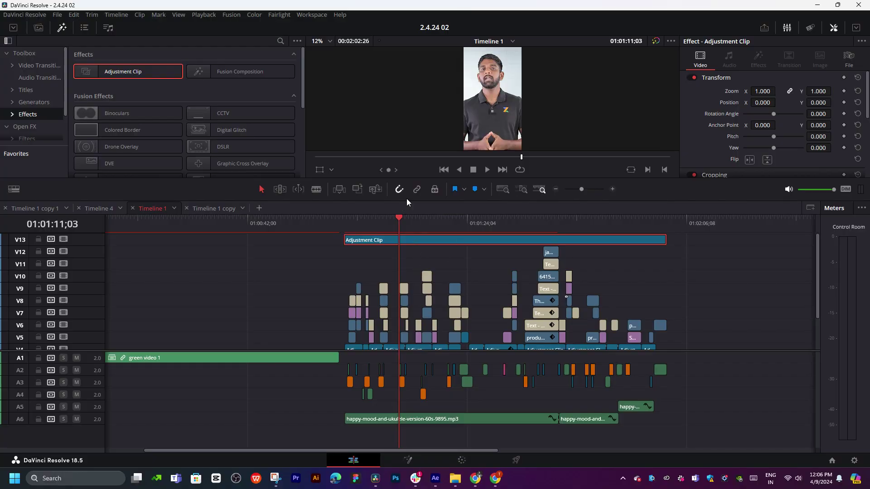
{"action": "left_click_drag", "start_coordinate": [406, 203], "coordinate": [437, 334]}
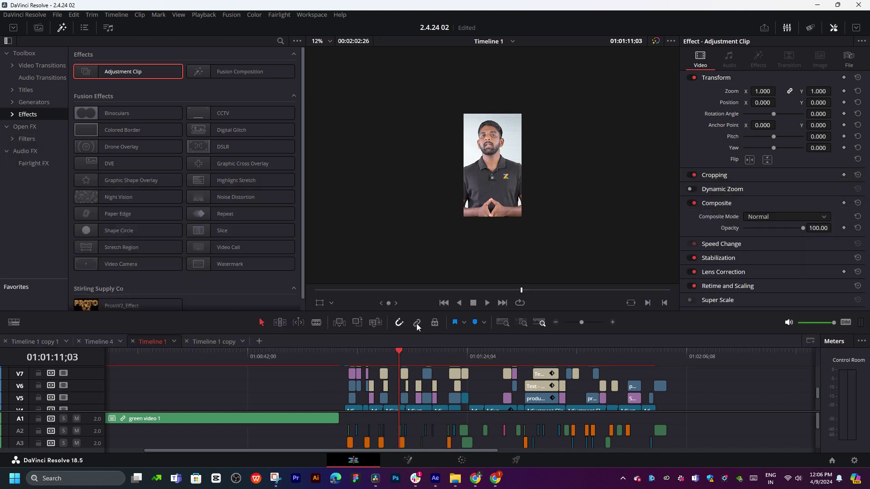
- Give the Adjustment Clip Zoom 0.400 and Position X 215, then scrub to check the result
{"action": "scroll", "coordinate": [442, 376], "scroll_direction": "up", "scroll_amount": 3}
{"action": "scroll", "coordinate": [441, 377], "scroll_direction": "up", "scroll_amount": 1}
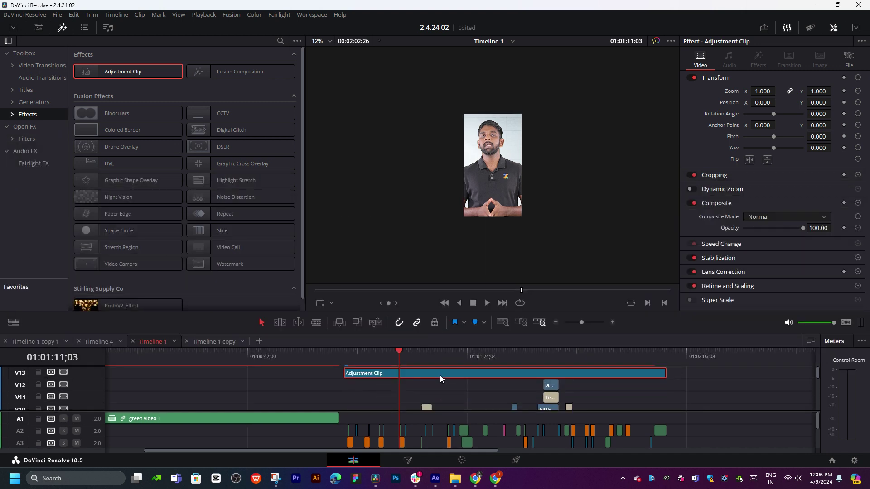
{"action": "left_click_drag", "start_coordinate": [762, 91], "coordinate": [743, 91]}
{"action": "type", "text": ".4"}
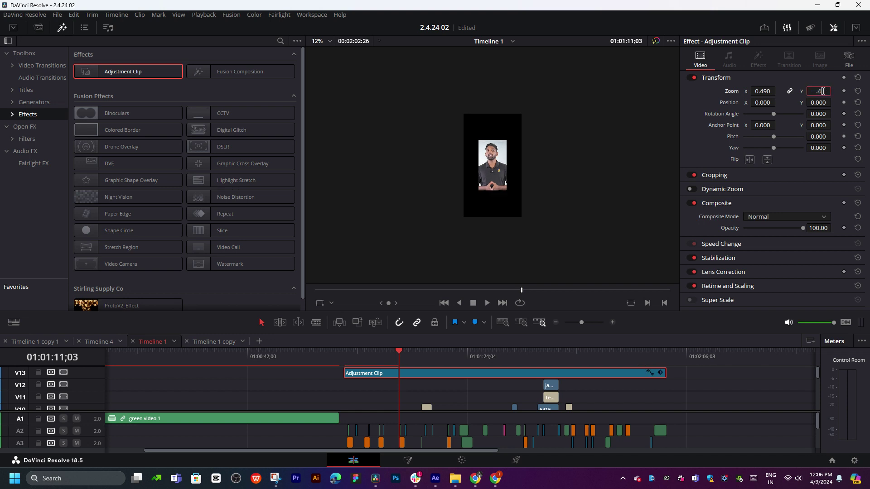
{"action": "key", "text": "Return"}
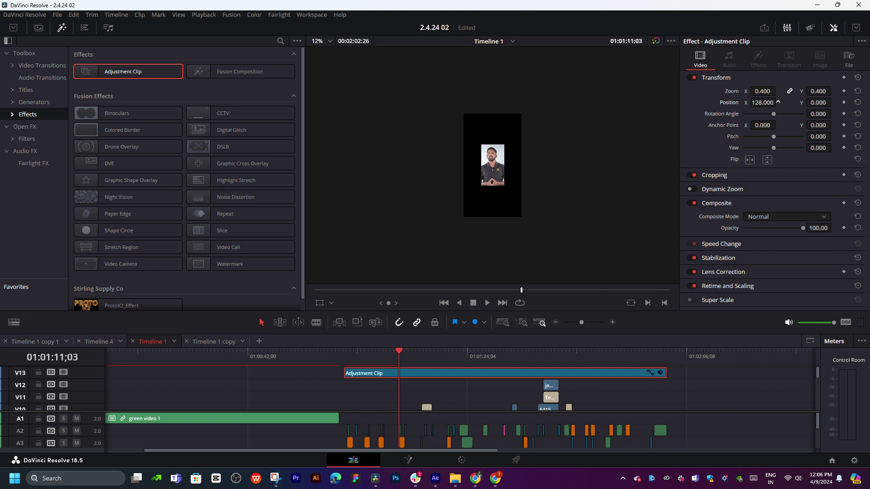
{"action": "left_click_drag", "start_coordinate": [770, 102], "coordinate": [811, 103]}
{"action": "left_click_drag", "start_coordinate": [308, 352], "coordinate": [368, 352]}
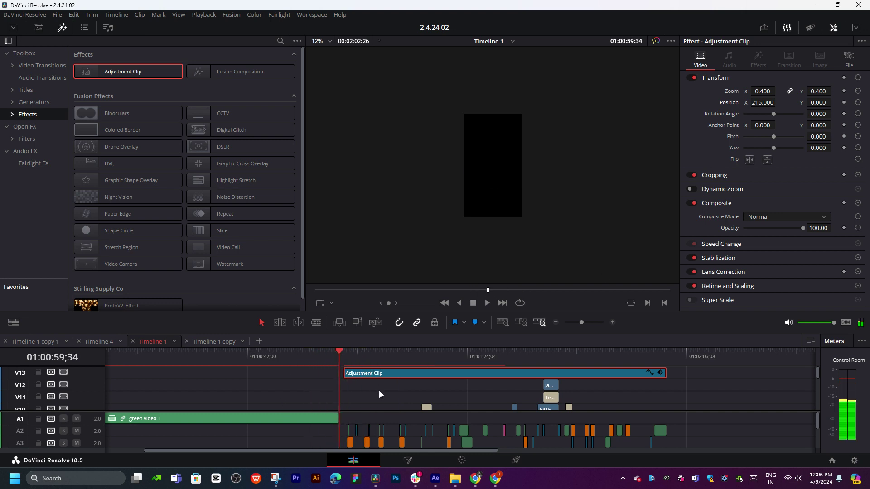
{"action": "scroll", "coordinate": [378, 391], "scroll_direction": "down", "scroll_amount": 3}
{"action": "scroll", "coordinate": [378, 391], "scroll_direction": "down", "scroll_amount": 3}
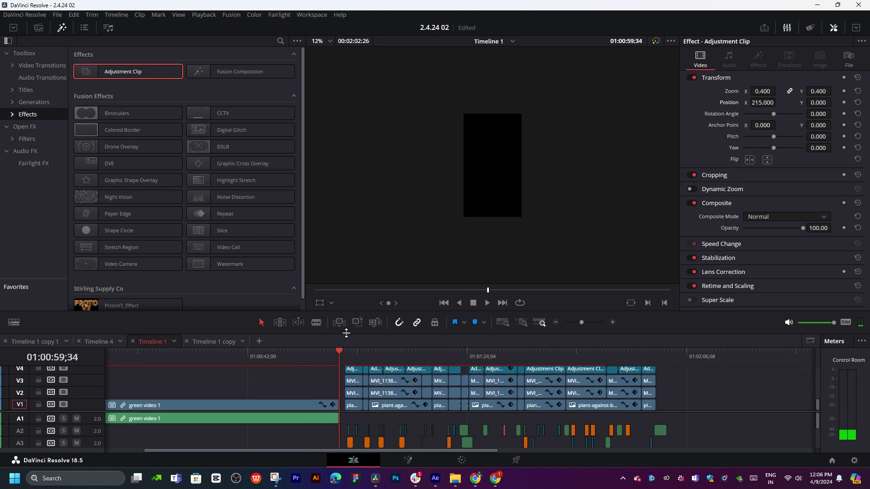
- Enlarge the timeline panel so every track from V13 down to V1 is visible
{"action": "left_click_drag", "start_coordinate": [347, 333], "coordinate": [346, 228]}
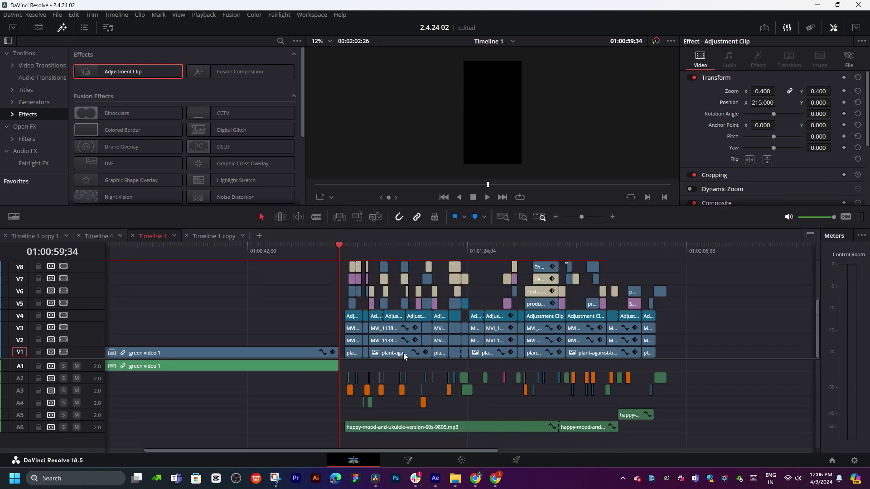
{"action": "scroll", "coordinate": [405, 357], "scroll_direction": "up", "scroll_amount": 2}
{"action": "scroll", "coordinate": [401, 338], "scroll_direction": "up", "scroll_amount": 3}
{"action": "scroll", "coordinate": [401, 338], "scroll_direction": "down", "scroll_amount": 4}
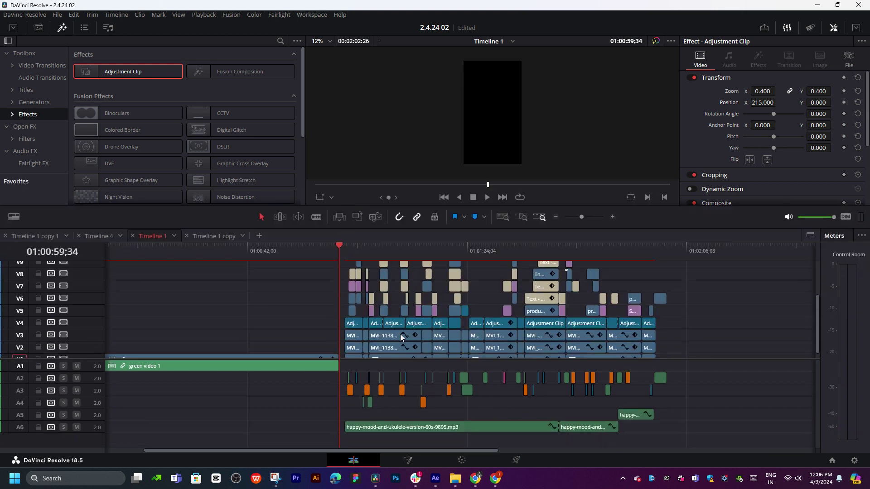
{"action": "mouse_move", "coordinate": [82, 359]}
{"action": "left_mouse_down"}
{"action": "mouse_move", "coordinate": [87, 374]}
{"action": "mouse_move", "coordinate": [87, 362]}
{"action": "left_mouse_up"}
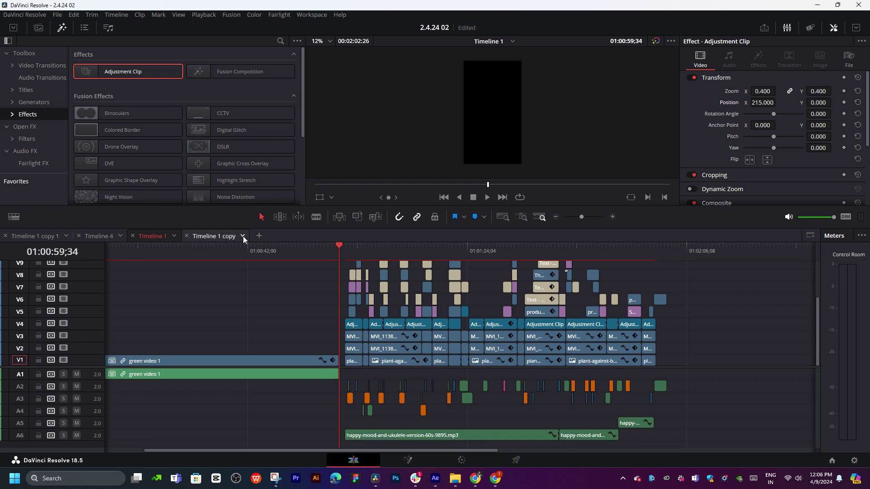
{"action": "left_click_drag", "start_coordinate": [273, 227], "coordinate": [272, 119]}
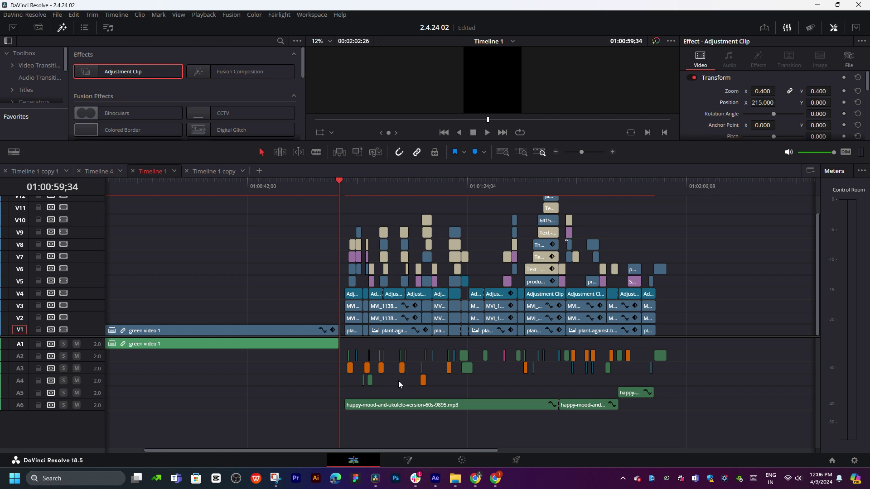
{"action": "left_click_drag", "start_coordinate": [88, 336], "coordinate": [92, 368]}
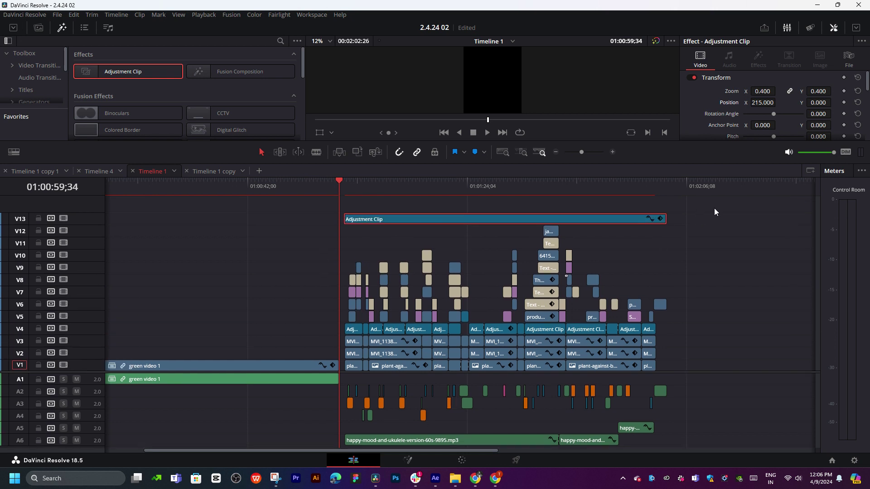
- Try moving the stacked clips up one track, then undo it and deselect
{"action": "left_click_drag", "start_coordinate": [724, 197], "coordinate": [347, 369]}
{"action": "left_click", "coordinate": [343, 186]}
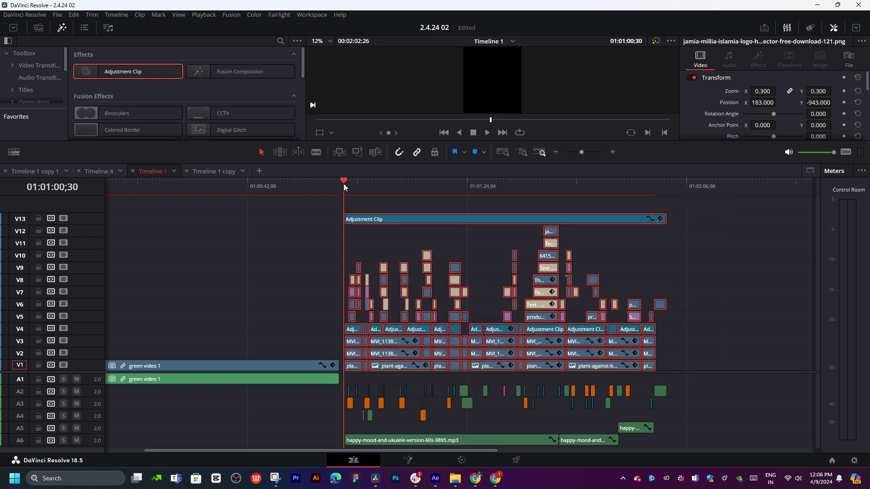
{"action": "left_click_drag", "start_coordinate": [397, 341], "coordinate": [388, 334]}
{"action": "key", "text": "ctrl+z"}
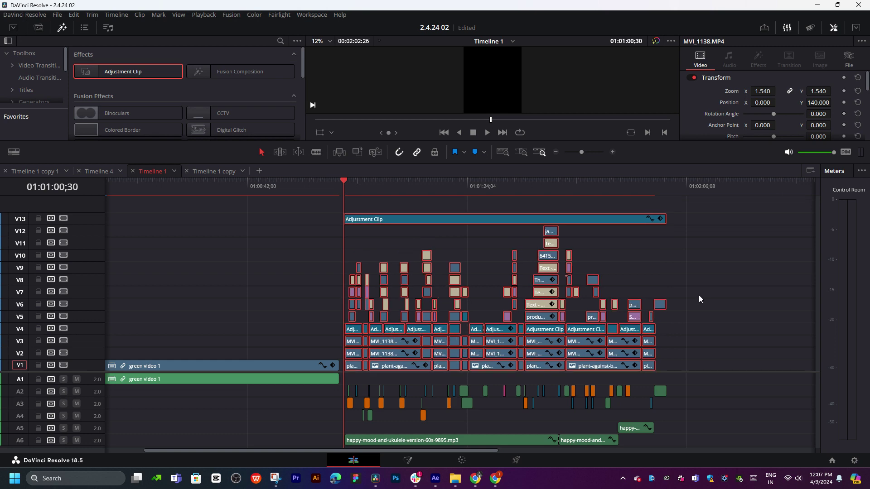
{"action": "left_click", "coordinate": [698, 295]}
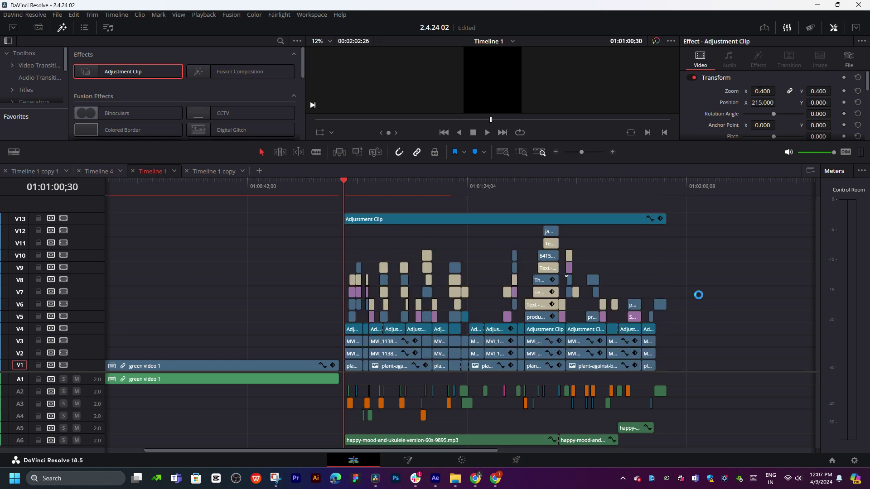
- Zoom in around the start of the stacked clips and play the edit from there
{"action": "key", "text": "End"}
{"action": "key", "text": "ctrl+equal"}
{"action": "scroll", "coordinate": [678, 273], "scroll_direction": "left", "scroll_amount": 3}
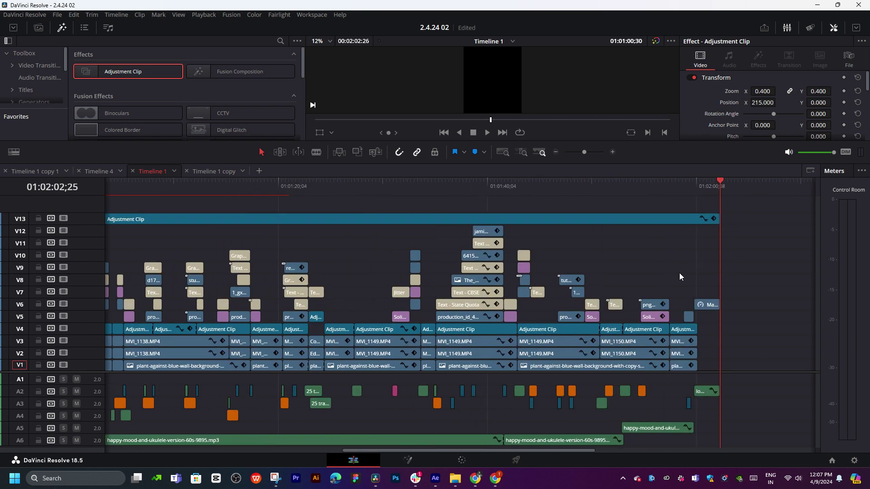
{"action": "scroll", "coordinate": [386, 249], "scroll_direction": "left", "scroll_amount": 3}
{"action": "left_click", "coordinate": [171, 197]}
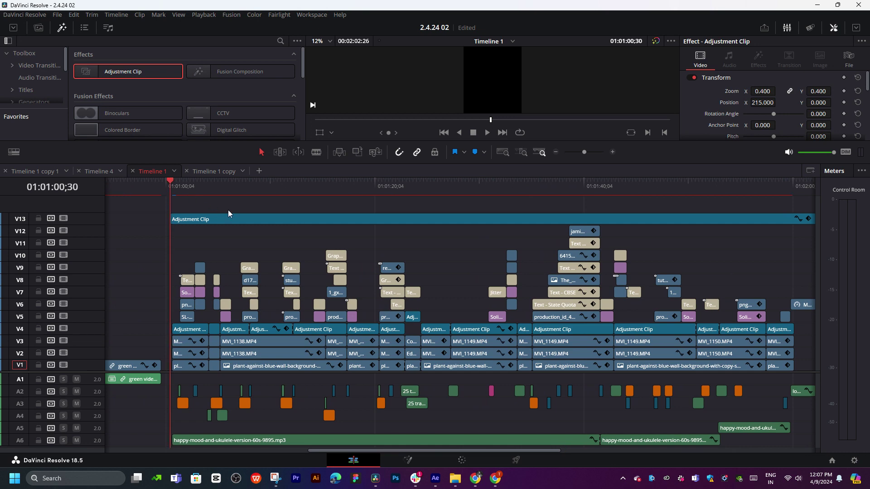
{"action": "key", "text": "ctrl+equal"}
{"action": "key", "text": "ctrl+equal"}
{"action": "key", "text": "ctrl+equal"}
{"action": "key", "text": "ctrl+equal"}
{"action": "key", "text": "space"}
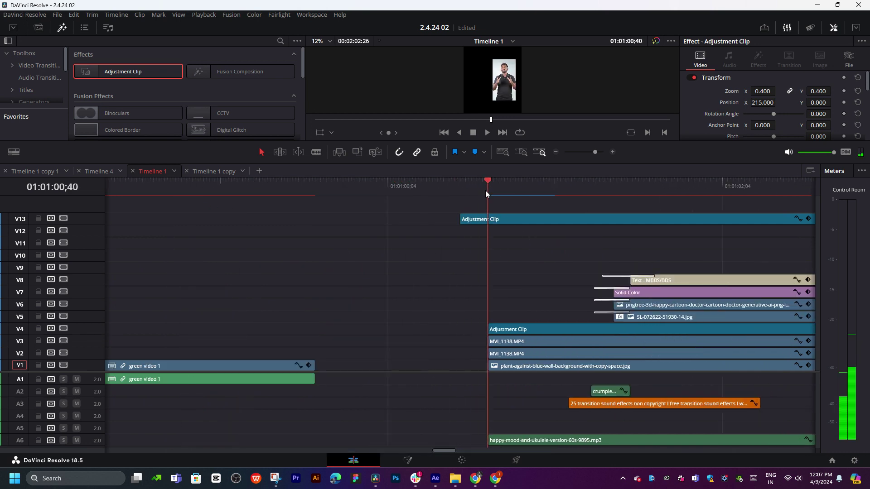
- Trim the V13 Adjustment Clip's left edge to the playhead
{"action": "left_click_drag", "start_coordinate": [461, 219], "coordinate": [488, 219]}
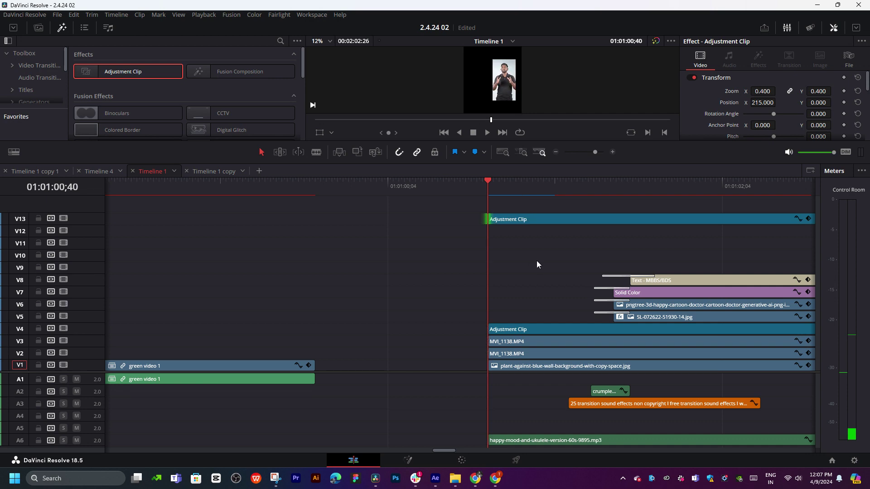
{"action": "key", "text": "ctrl+minus"}
{"action": "key", "text": "ctrl+minus"}
{"action": "key", "text": "ctrl+minus"}
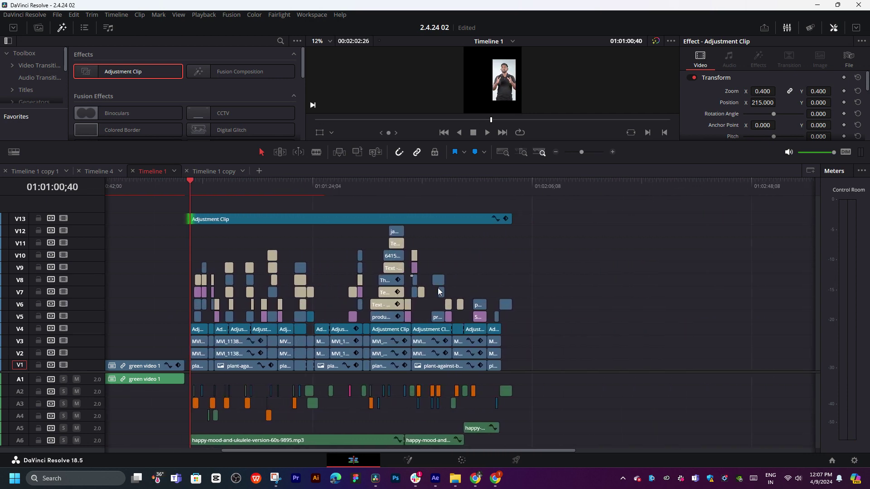
{"action": "scroll", "coordinate": [439, 292], "scroll_direction": "left", "scroll_amount": 2}
- Move all clips above V1 up one track, putting the Adjustment Clip on V14
{"action": "left_click_drag", "start_coordinate": [633, 217], "coordinate": [256, 366]}
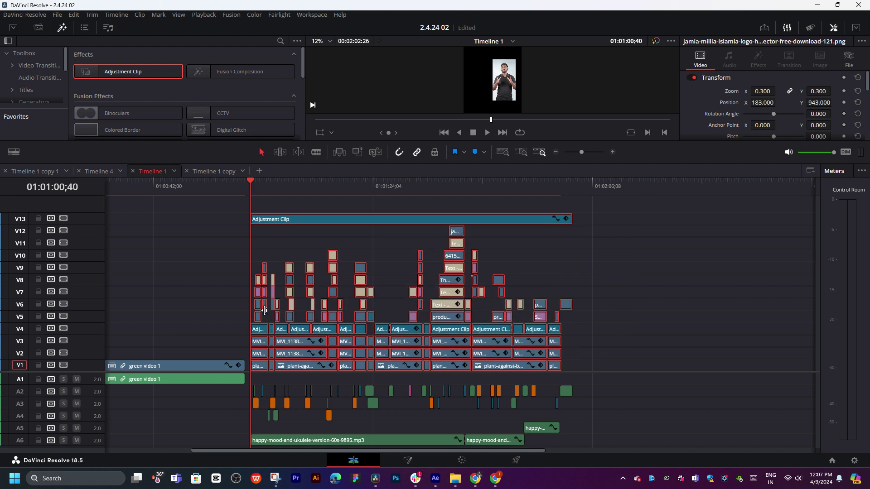
{"action": "left_click_drag", "start_coordinate": [323, 220], "coordinate": [322, 211]}
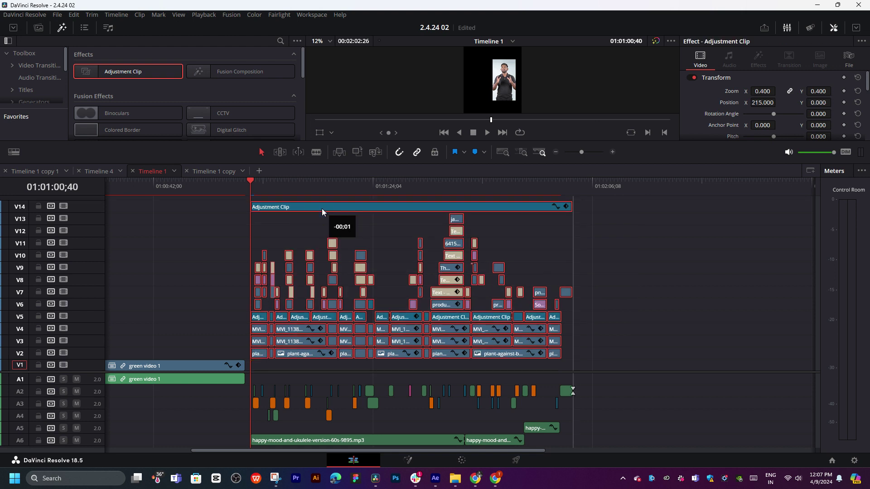
{"action": "scroll", "coordinate": [373, 361], "scroll_direction": "left", "scroll_amount": 5}
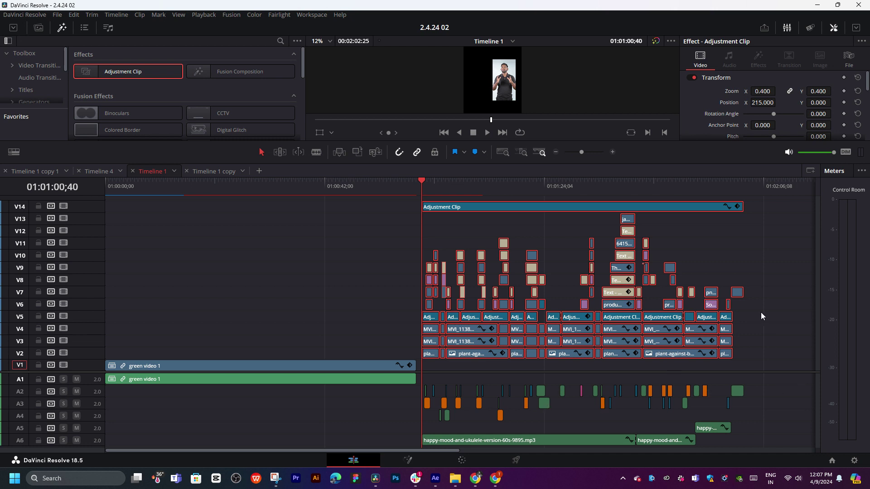
- Select all the stacked clips and slide them left to start at 01:00:00;00
{"action": "left_click_drag", "start_coordinate": [791, 211], "coordinate": [420, 448]}
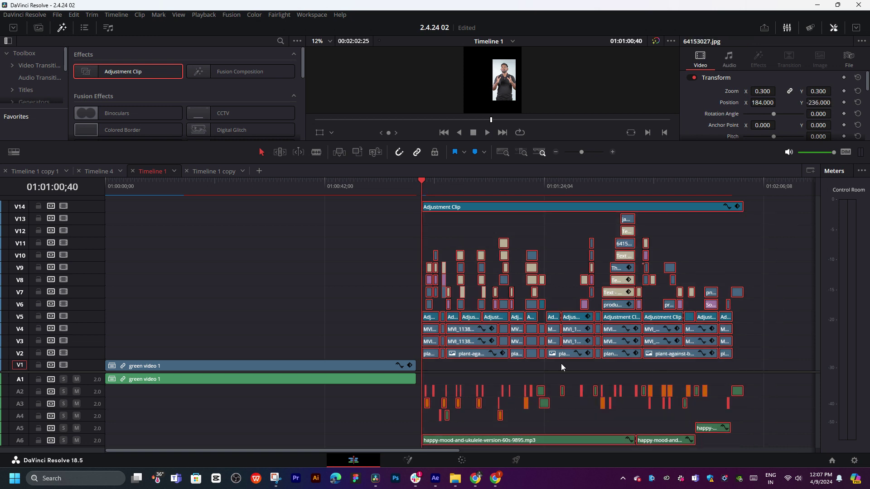
{"action": "left_click_drag", "start_coordinate": [564, 359], "coordinate": [245, 356]}
{"action": "left_click_drag", "start_coordinate": [168, 195], "coordinate": [126, 195]}
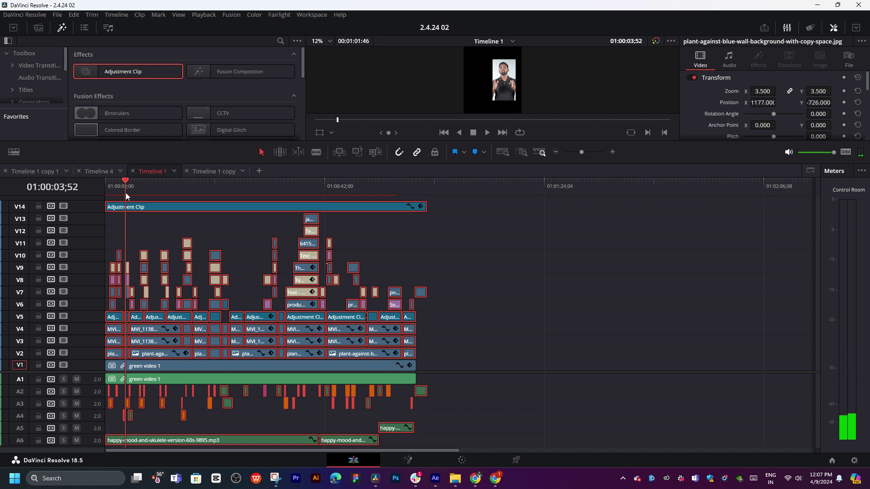
- Select green video 1 on V1 and enlarge the video track area
{"action": "left_click", "coordinate": [554, 316]}
{"action": "left_click", "coordinate": [154, 371]}
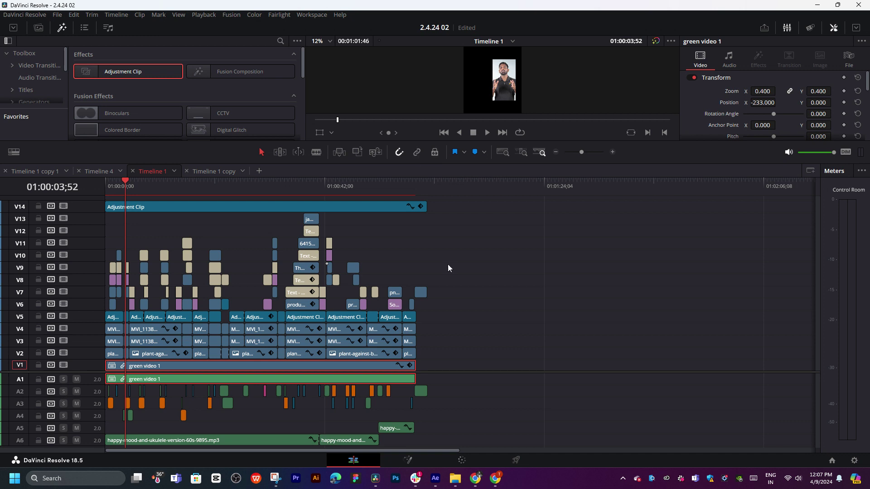
{"action": "left_click", "coordinate": [216, 279]}
{"action": "left_click", "coordinate": [180, 371]}
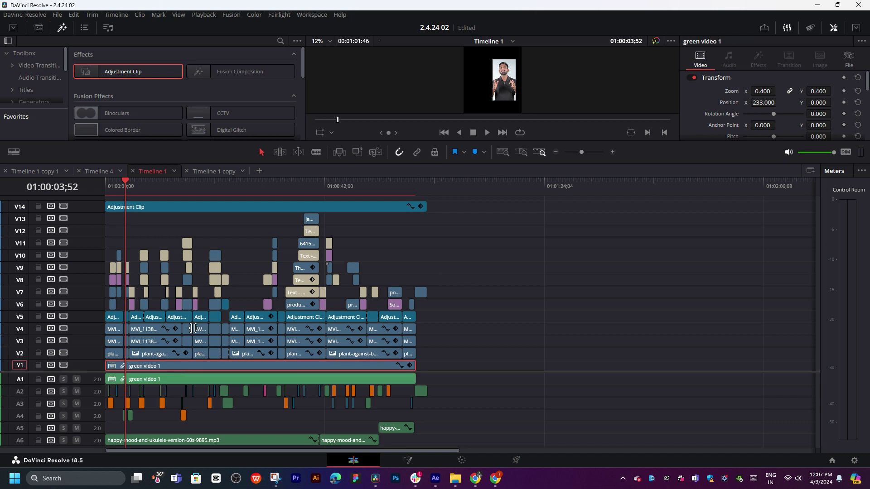
{"action": "left_click_drag", "start_coordinate": [85, 378], "coordinate": [82, 419]}
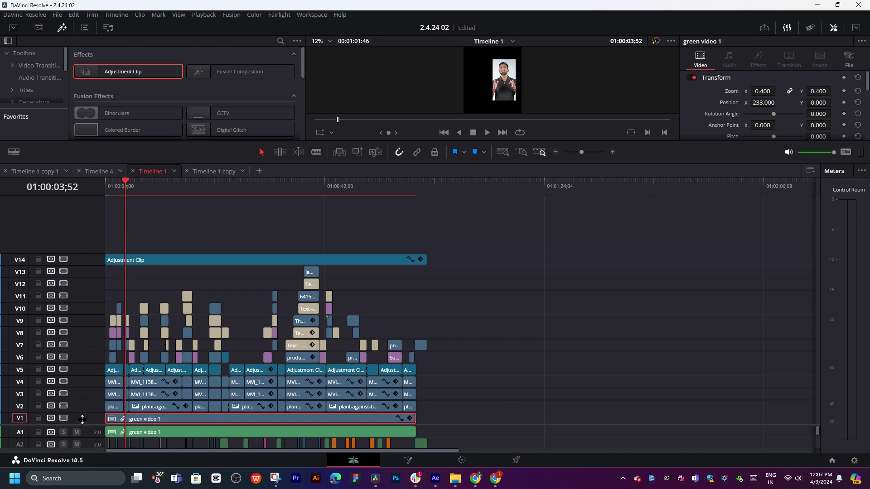
- Copy green video 1 onto a new top track V15 and play from the start
{"action": "left_click_drag", "start_coordinate": [187, 417], "coordinate": [181, 217]}
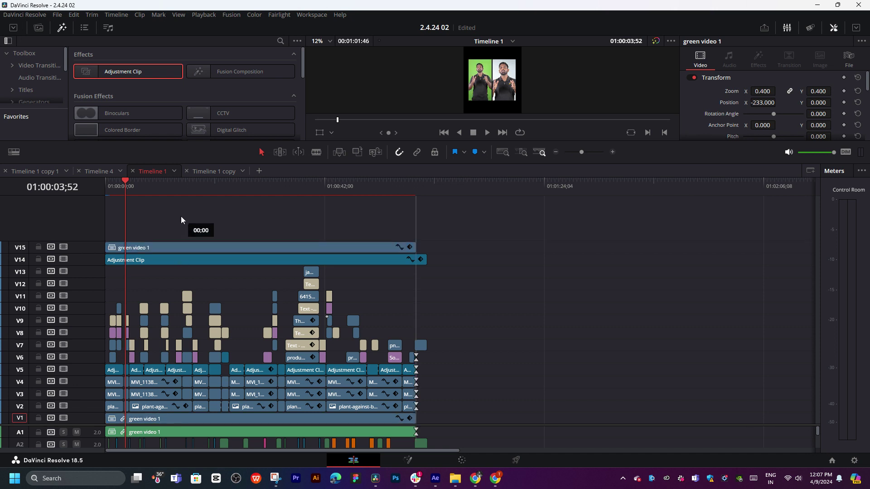
{"action": "left_click_drag", "start_coordinate": [191, 183], "coordinate": [96, 191]}
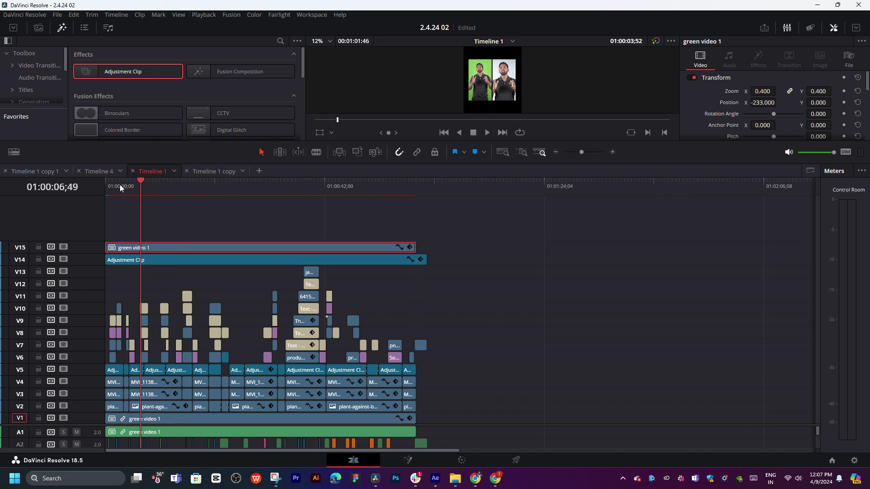
{"action": "key", "text": "space"}
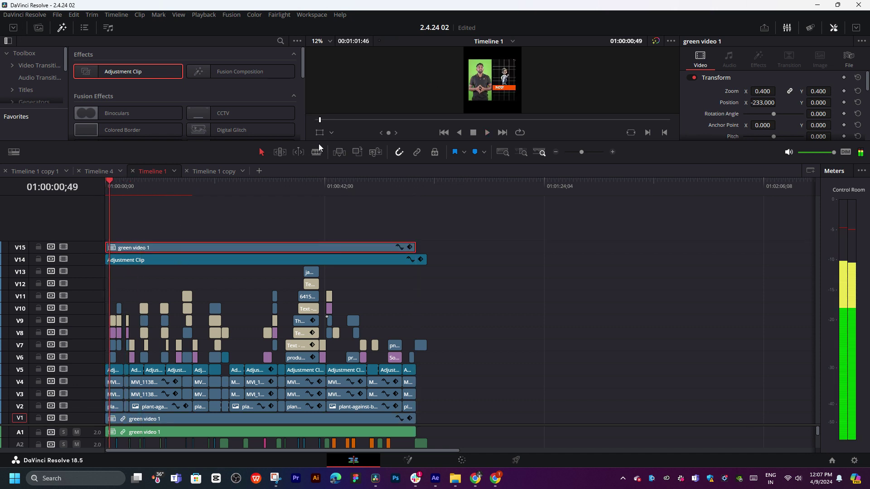
- Enlarge the viewer without the Effects panel, zoom it to 24%, and replay from the start
{"action": "left_click_drag", "start_coordinate": [316, 141], "coordinate": [351, 283]}
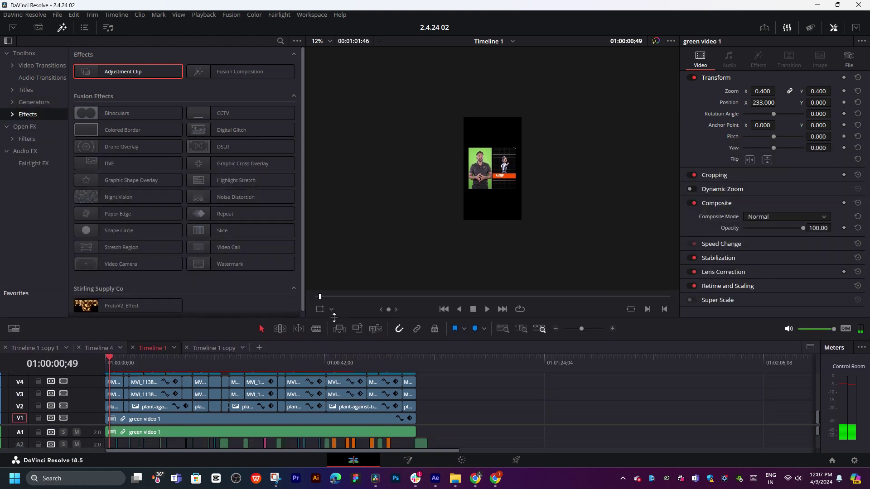
{"action": "left_click", "coordinate": [55, 29]}
{"action": "scroll", "coordinate": [241, 356], "scroll_direction": "up", "scroll_amount": 5}
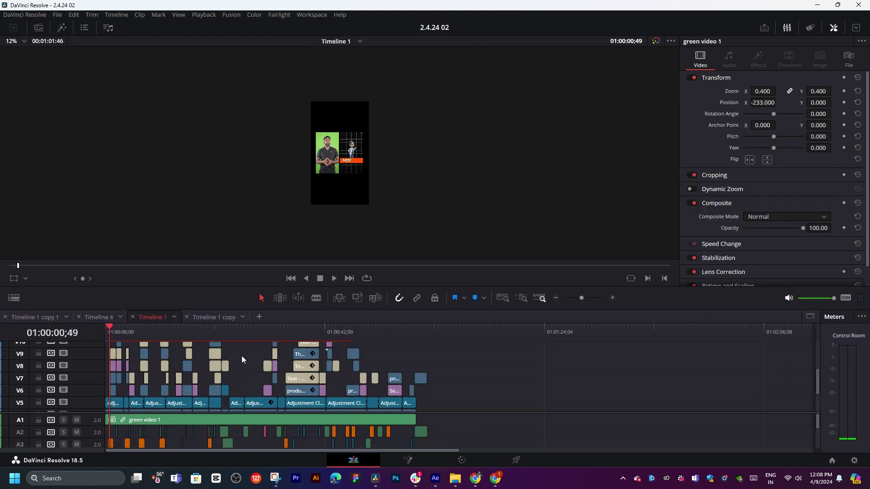
{"action": "key", "text": "Home"}
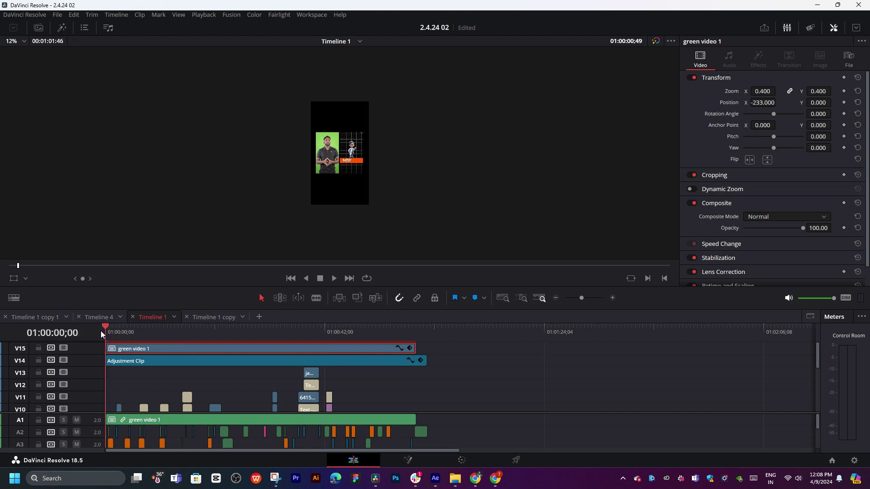
{"action": "key", "text": "space"}
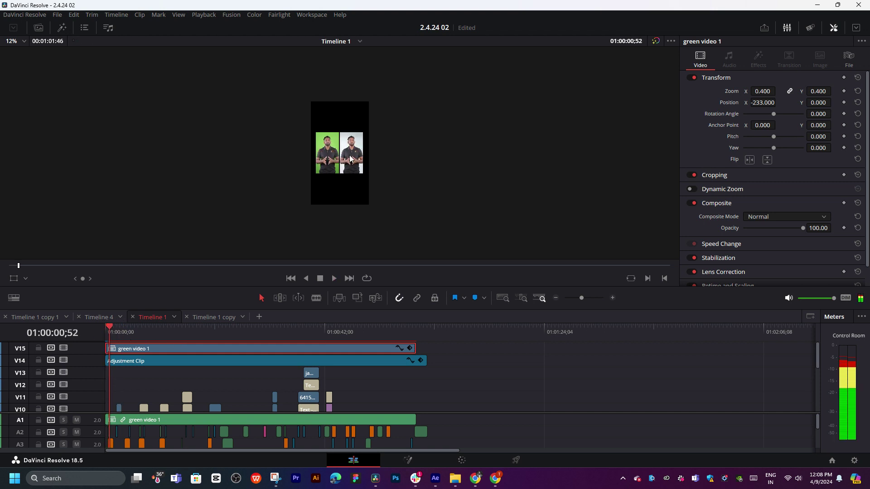
{"action": "key", "text": "shift+z"}
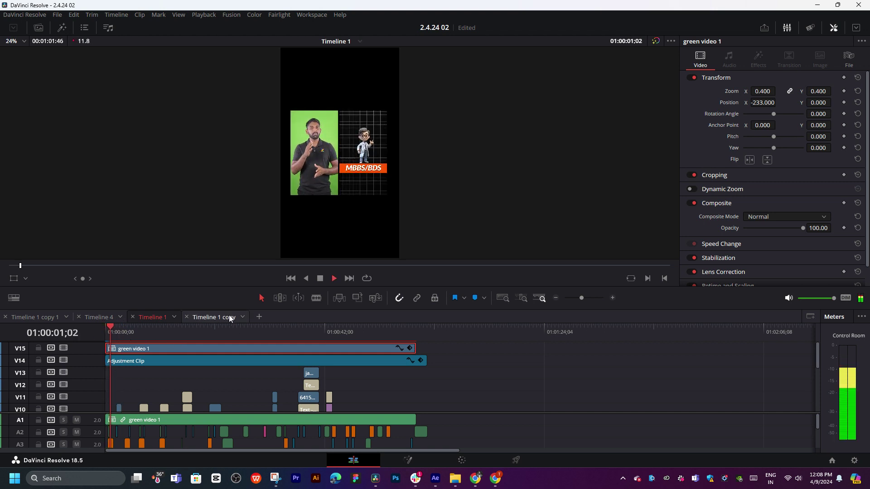
{"action": "key", "text": "space"}
{"action": "key", "text": "Home"}
{"action": "key", "text": "space"}
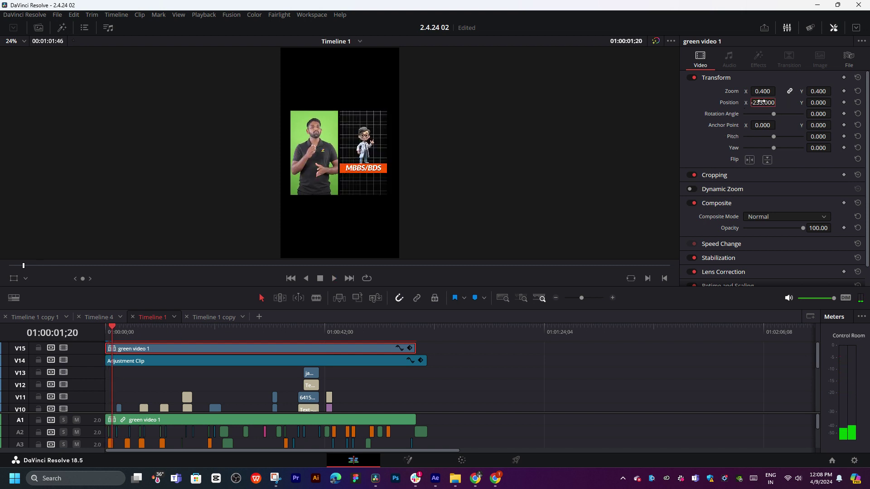
- Set green video 1's Position X to -250
{"action": "left_click_drag", "start_coordinate": [763, 103], "coordinate": [778, 101]}
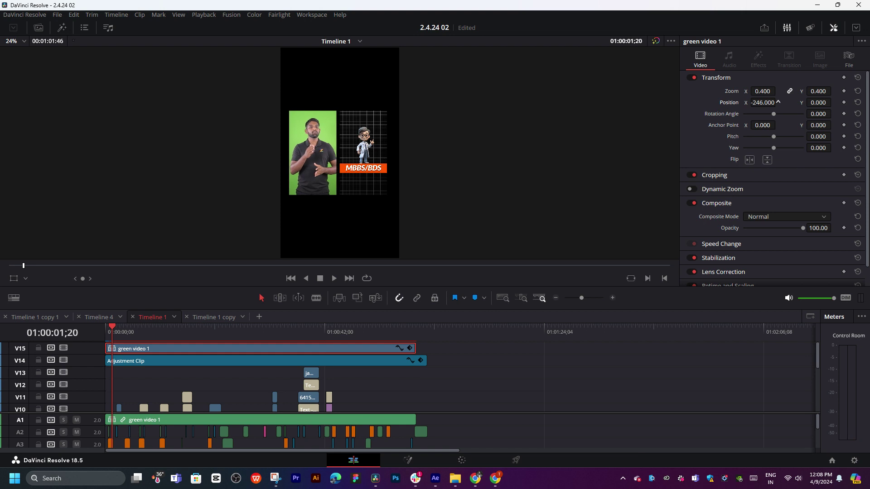
{"action": "type", "text": "-250"}
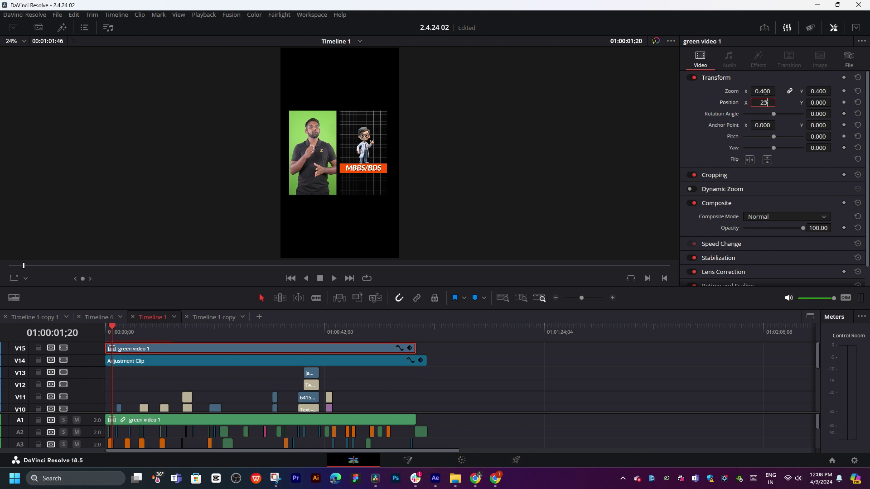
{"action": "key", "text": "Return"}
- Set the V14 Adjustment Clip's Position X to 250 and play from the start
{"action": "left_click", "coordinate": [304, 360]}
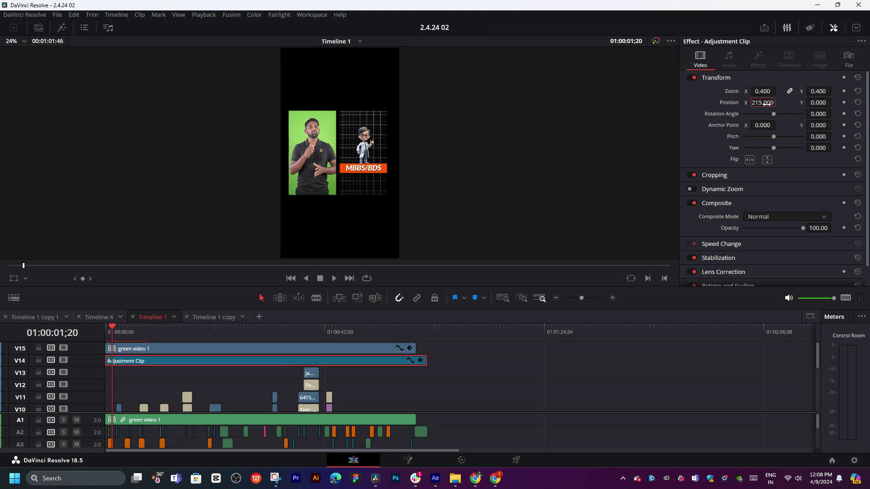
{"action": "type", "text": "250"}
{"action": "key", "text": "Return"}
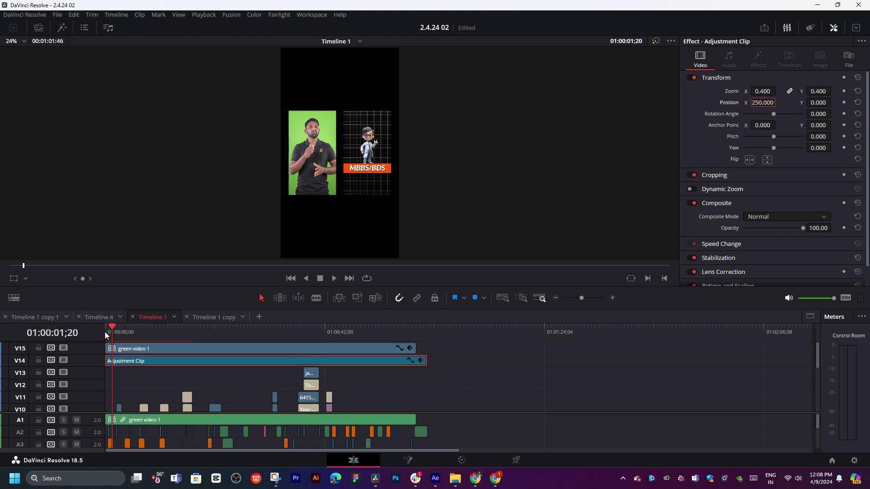
{"action": "left_click", "coordinate": [107, 333]}
{"action": "key", "text": "space"}
{"action": "left_click", "coordinate": [486, 400]}
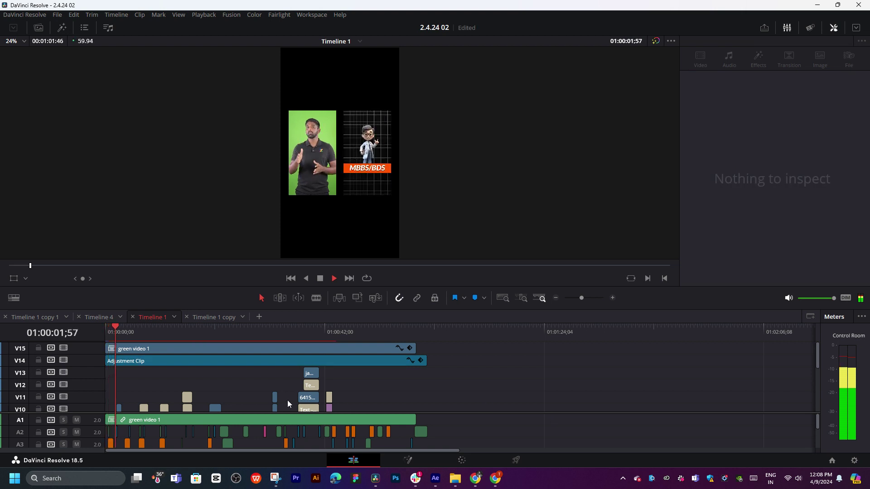
- Review playback and scroll the timeline back near the start of the edit
{"action": "scroll", "coordinate": [287, 401], "scroll_direction": "down", "scroll_amount": 3}
{"action": "key", "text": "space"}
{"action": "scroll", "coordinate": [226, 392], "scroll_direction": "up", "scroll_amount": 2, "text": "ctrl"}
{"action": "scroll", "coordinate": [410, 393], "scroll_direction": "down", "scroll_amount": 5}
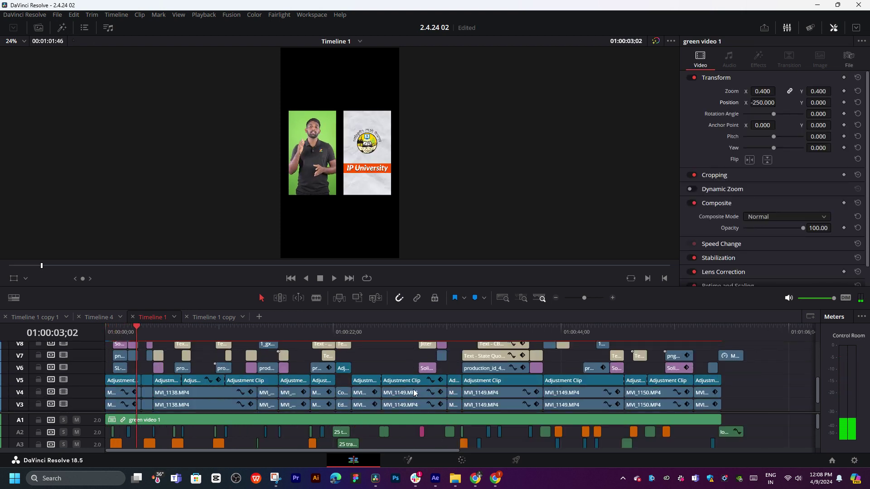
{"action": "key", "text": "space"}
{"action": "scroll", "coordinate": [243, 368], "scroll_direction": "up", "scroll_amount": 5}
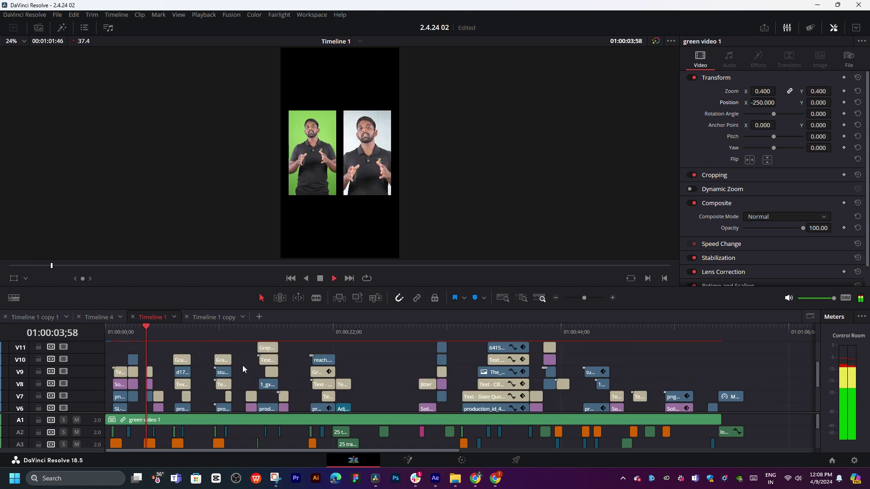
{"action": "scroll", "coordinate": [243, 368], "scroll_direction": "up", "scroll_amount": 2}
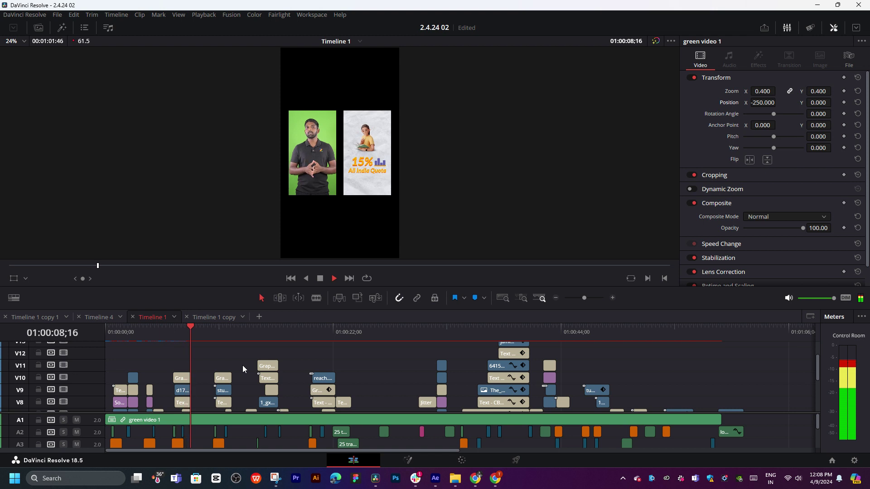
{"action": "scroll", "coordinate": [252, 359], "scroll_direction": "up", "scroll_amount": 1}
{"action": "scroll", "coordinate": [252, 359], "scroll_direction": "up", "scroll_amount": 2}
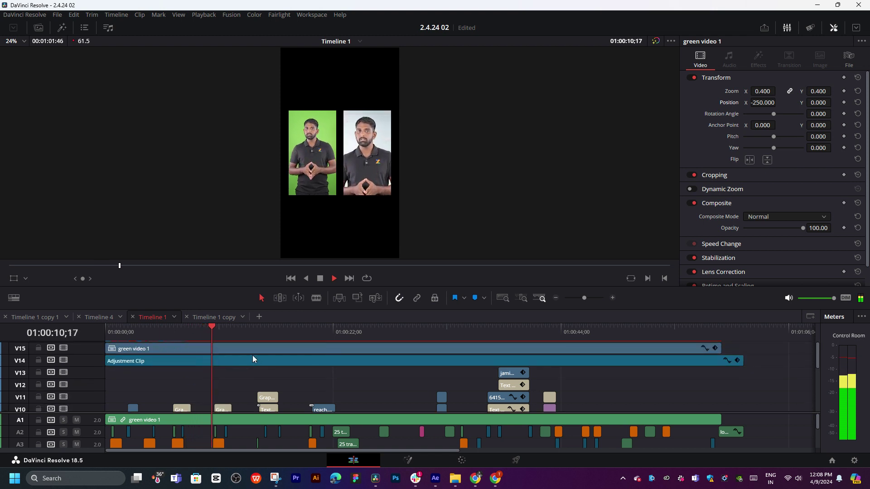
{"action": "scroll", "coordinate": [252, 356], "scroll_direction": "down", "scroll_amount": 4}
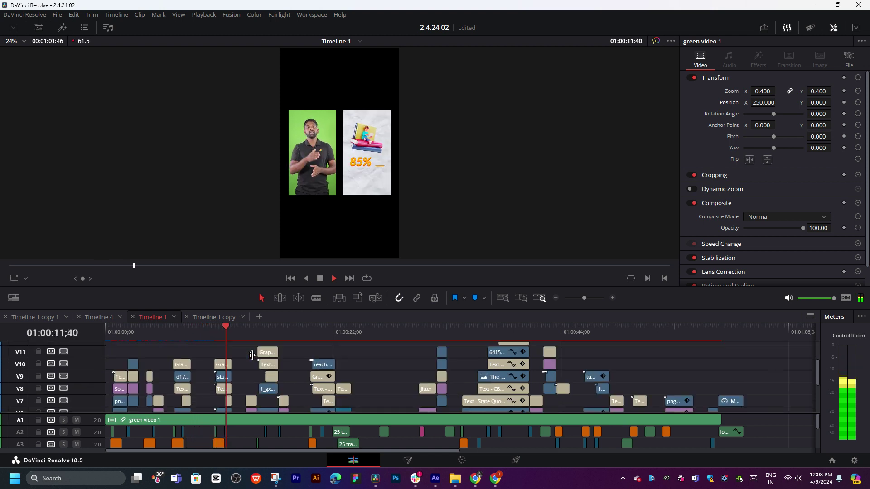
{"action": "left_click_drag", "start_coordinate": [126, 337], "coordinate": [671, 342]}
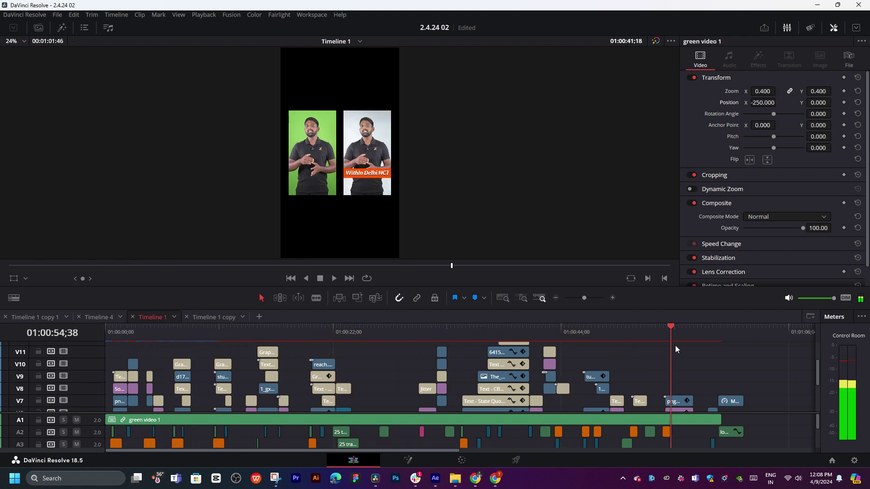
{"action": "scroll", "coordinate": [301, 389], "scroll_direction": "up", "scroll_amount": 4}
{"action": "left_click_drag", "start_coordinate": [183, 335], "coordinate": [112, 336]}
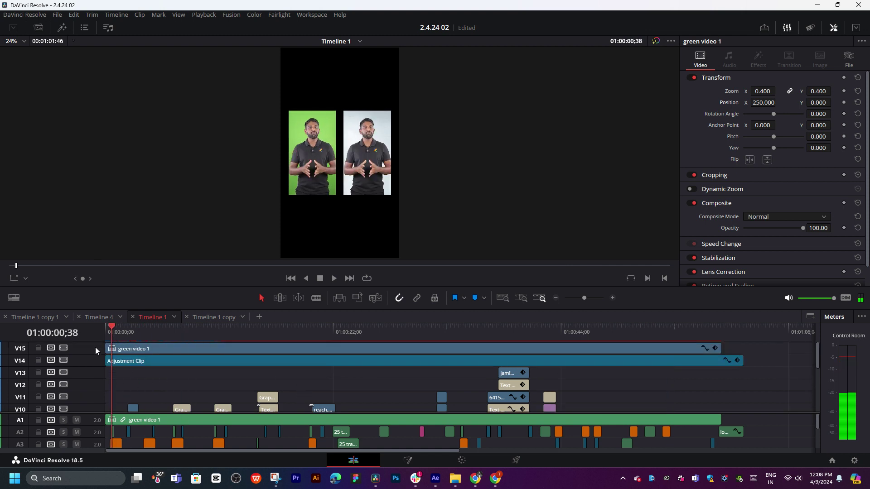
- Show more video tracks and park the playhead near 01:00:07;36 at the 15% graphic
{"action": "left_click_drag", "start_coordinate": [93, 414], "coordinate": [92, 433]}
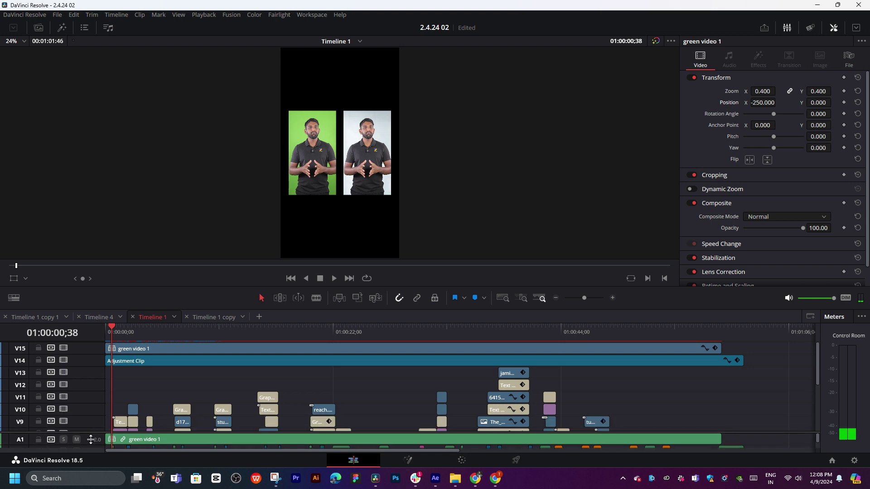
{"action": "key", "text": "Home"}
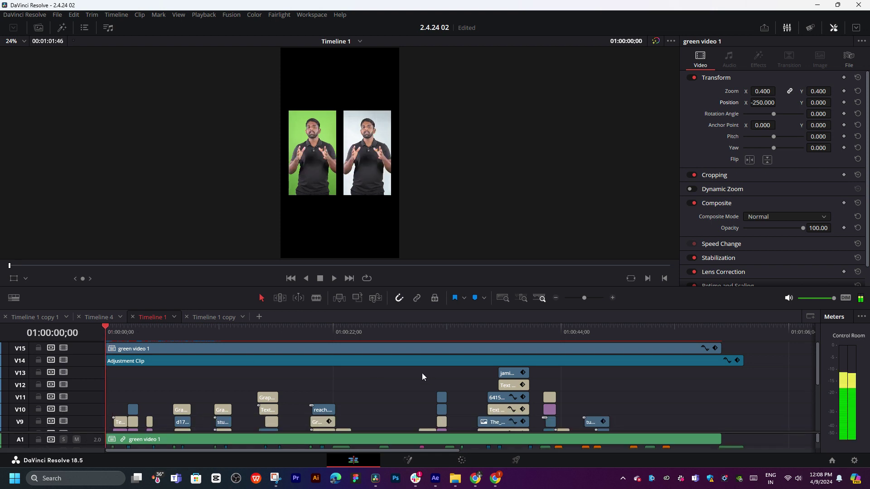
{"action": "left_click_drag", "start_coordinate": [181, 331], "coordinate": [184, 342]}
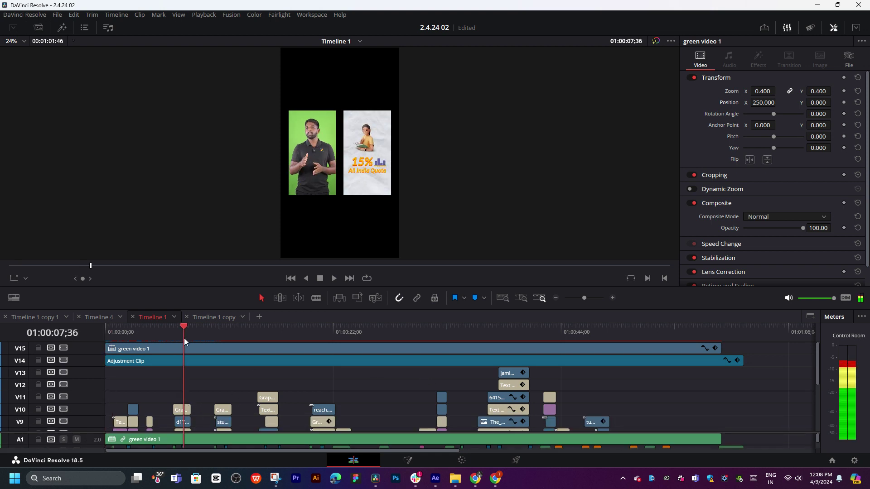
- Try the Graphic Bar clip on a new V16 track, preview it, then undo
{"action": "left_click", "coordinate": [181, 411]}
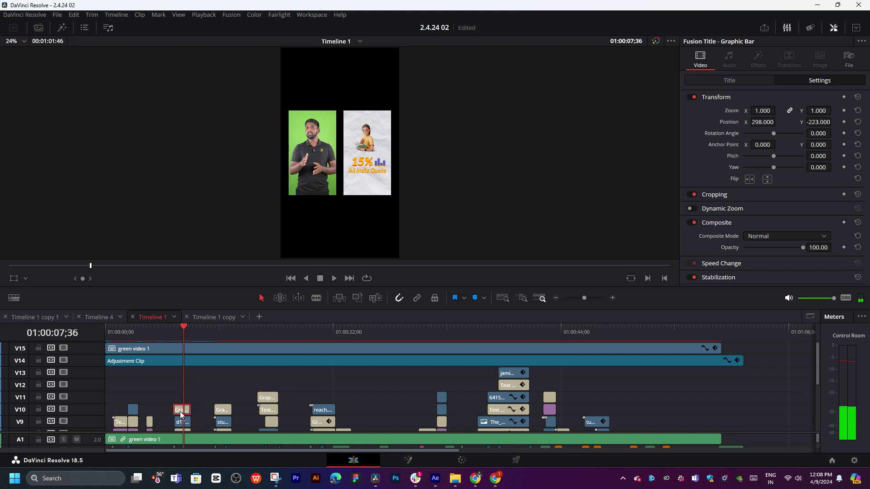
{"action": "mouse_move", "coordinate": [181, 411]}
{"action": "left_mouse_down"}
{"action": "mouse_move", "coordinate": [180, 356]}
{"action": "mouse_move", "coordinate": [107, 348]}
{"action": "left_mouse_up"}
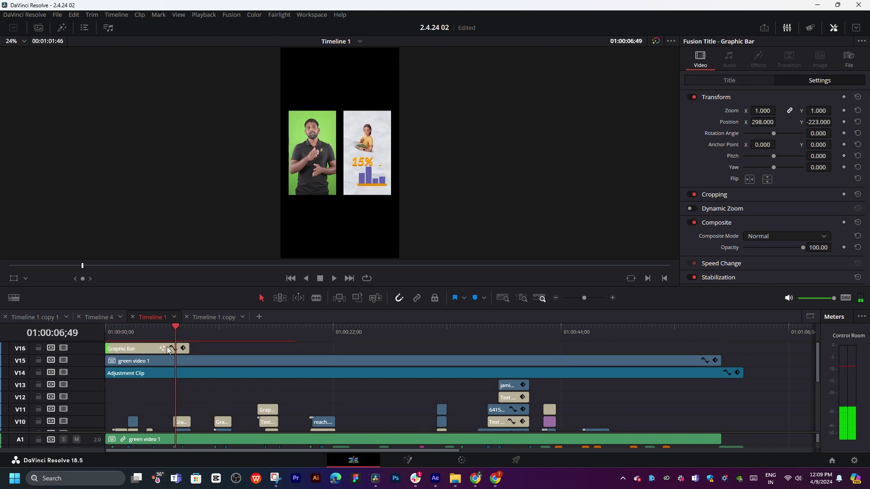
{"action": "left_click_drag", "start_coordinate": [189, 349], "coordinate": [719, 360]}
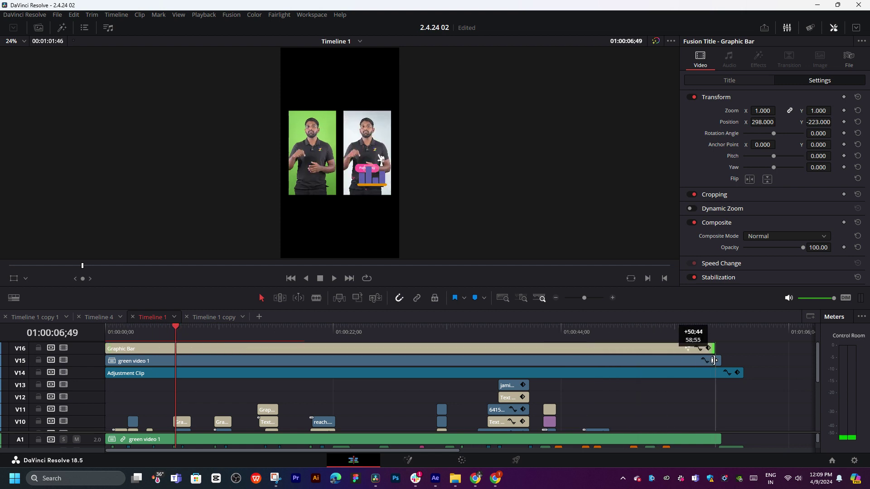
{"action": "left_click", "coordinate": [211, 349]}
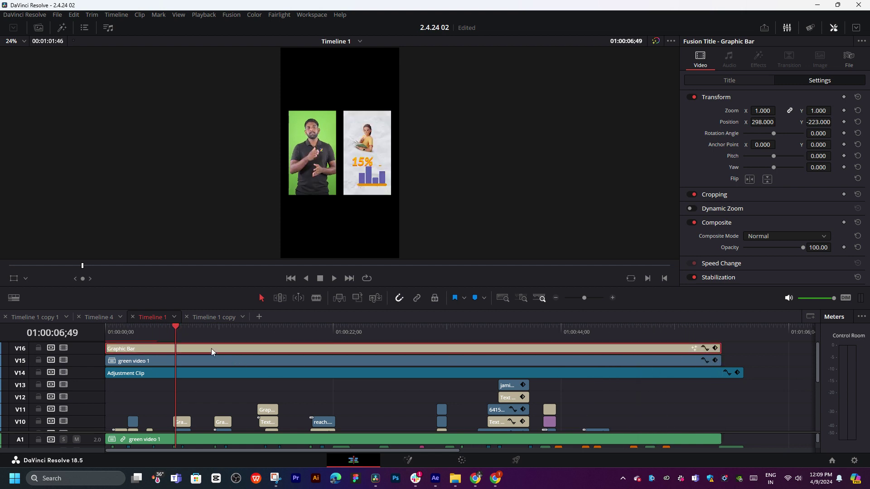
{"action": "left_click", "coordinate": [158, 336]}
{"action": "key", "text": "space"}
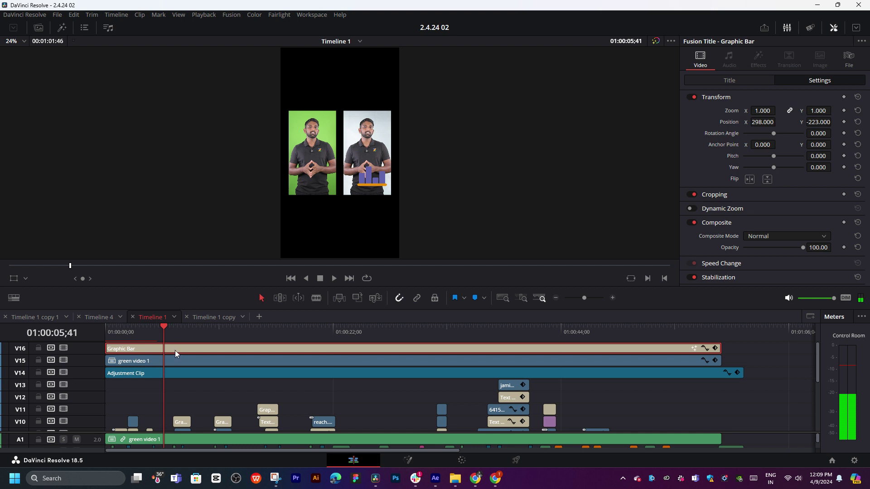
{"action": "key", "text": "ctrl+z"}
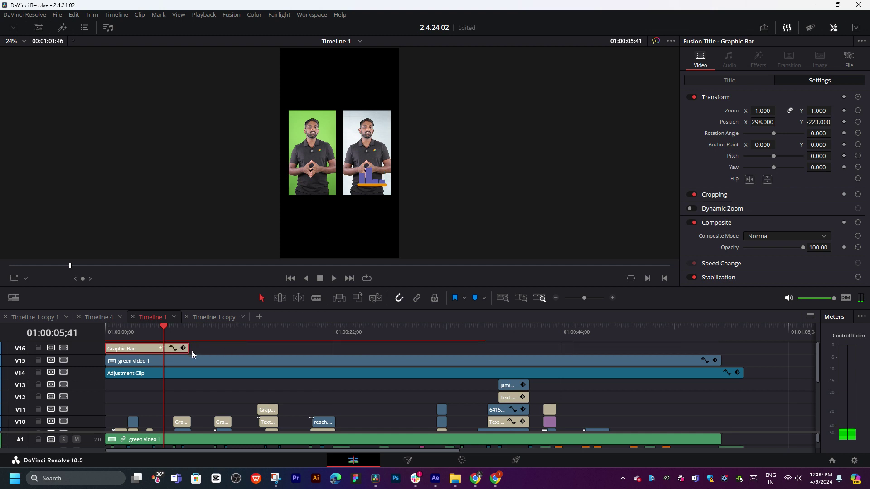
{"action": "key", "text": "Delete"}
- Move the 15% Text+ clip from V8 to new track V16, extended across the edit
{"action": "scroll", "coordinate": [197, 403], "scroll_direction": "down", "scroll_amount": 3}
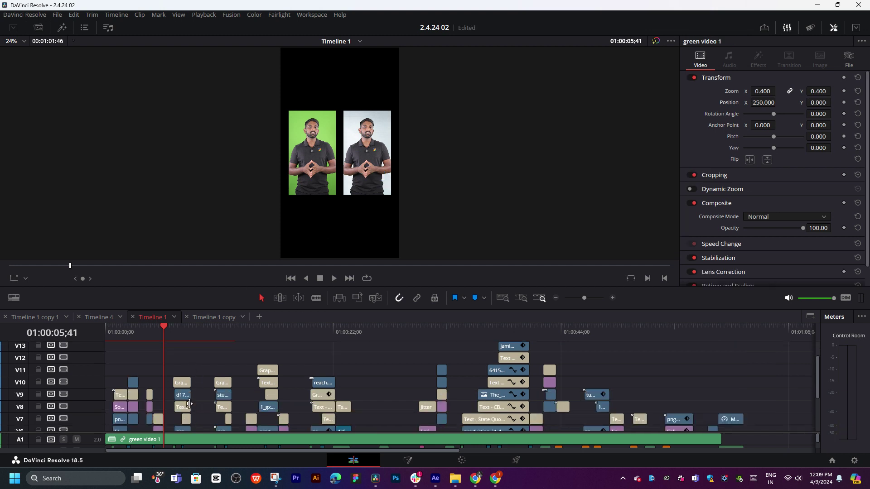
{"action": "left_click", "coordinate": [183, 406]}
{"action": "left_click_drag", "start_coordinate": [182, 410], "coordinate": [176, 385]}
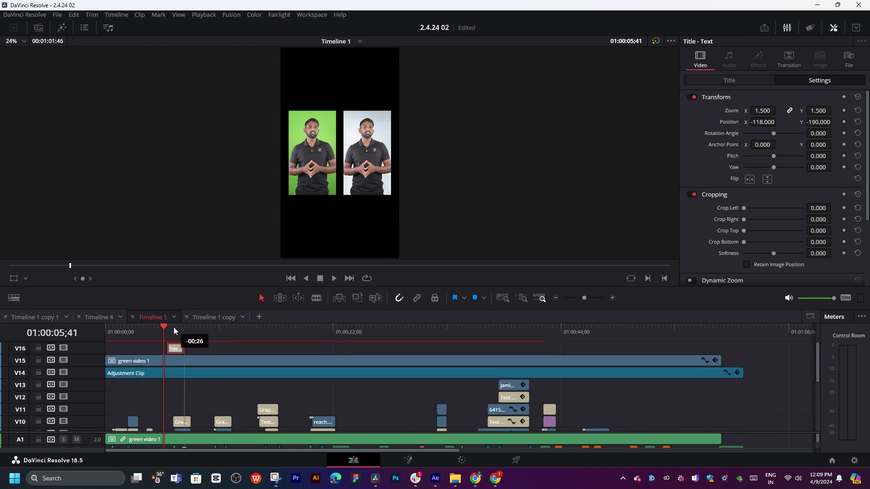
{"action": "mouse_move", "coordinate": [180, 389]}
{"action": "left_mouse_down"}
{"action": "mouse_move", "coordinate": [200, 356]}
{"action": "mouse_move", "coordinate": [728, 361]}
{"action": "left_mouse_up"}
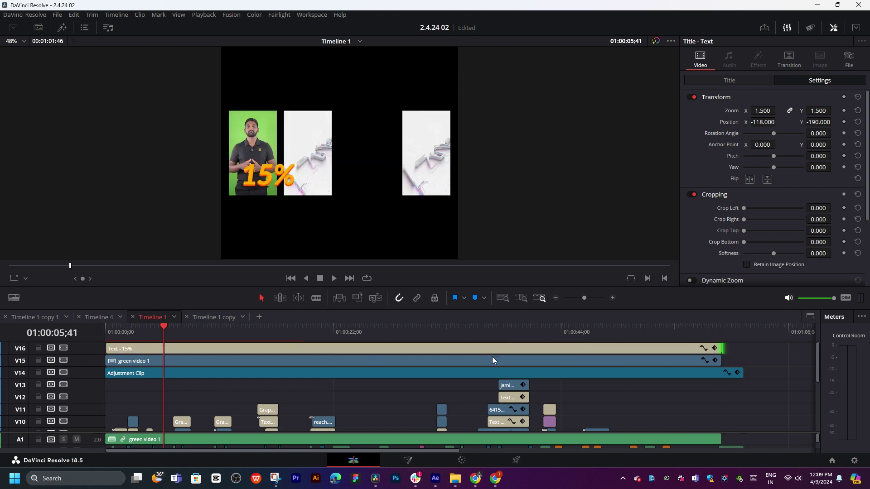
{"action": "left_click", "coordinate": [271, 354]}
- Replace the 15% title text with 'after and before'
{"action": "left_click", "coordinate": [729, 80]}
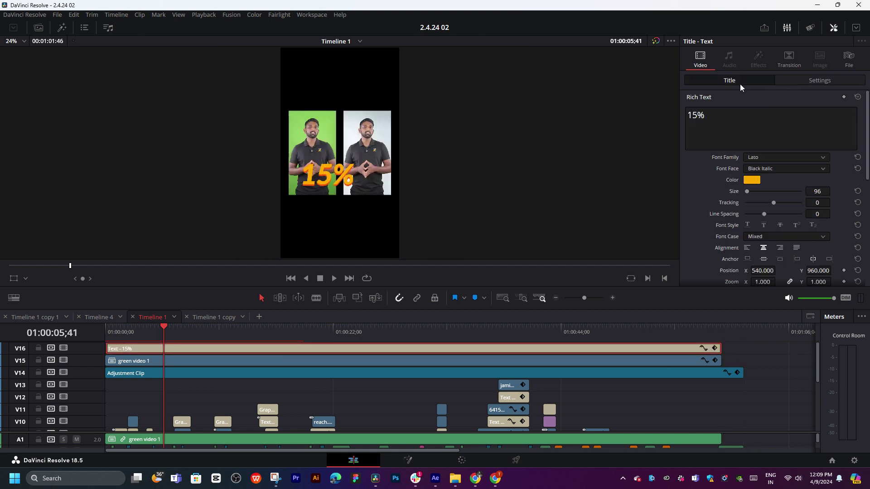
{"action": "left_click_drag", "start_coordinate": [706, 115], "coordinate": [678, 119]}
{"action": "key", "text": "BackSpace"}
{"action": "type", "text": "b"}
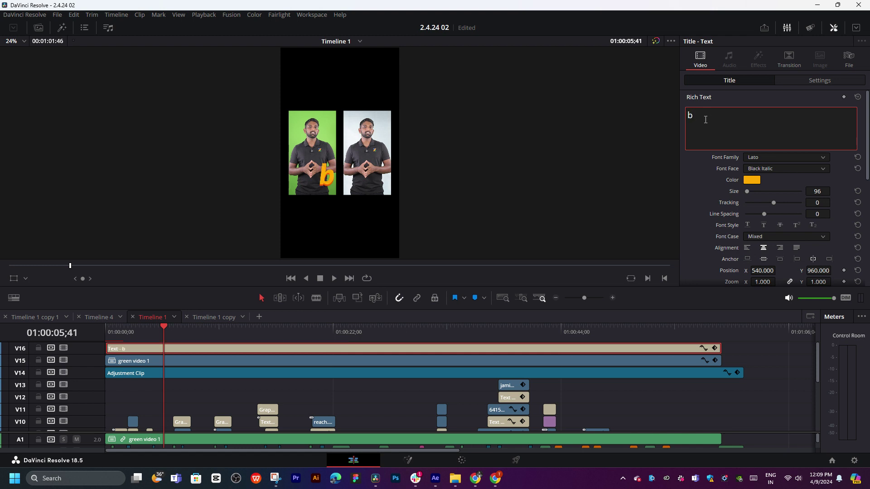
{"action": "type", "text": "eber"}
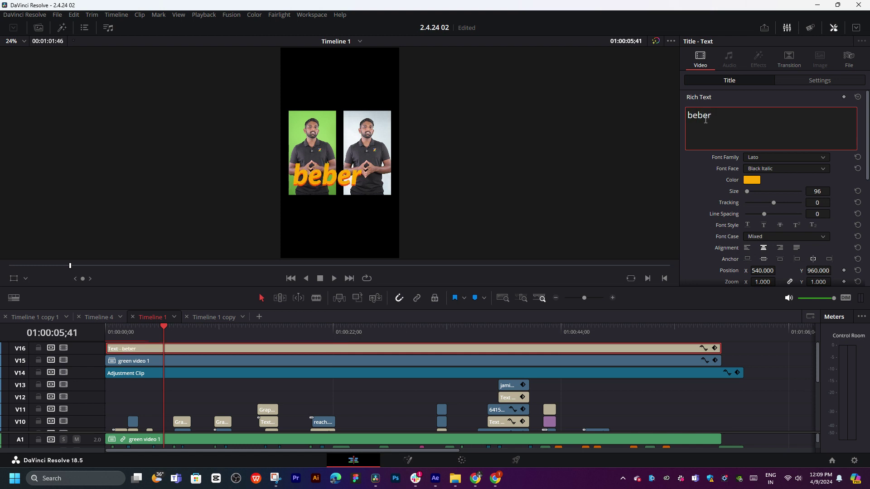
{"action": "double_click", "coordinate": [706, 120]}
{"action": "left_click", "coordinate": [725, 133]}
{"action": "type", "text": "after and before"}
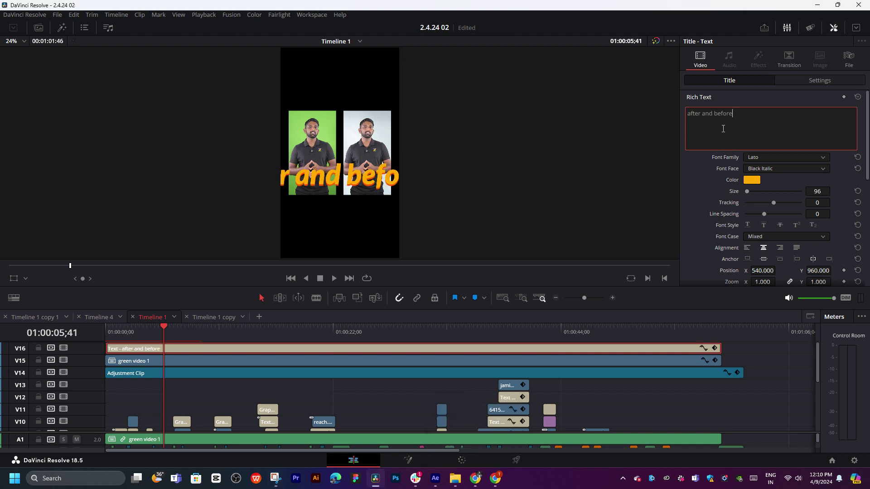
{"action": "key", "text": "ctrl+a"}
- Set the title's Font Case to All Caps and Size to 40
{"action": "left_click", "coordinate": [759, 240]}
{"action": "left_click", "coordinate": [759, 255]}
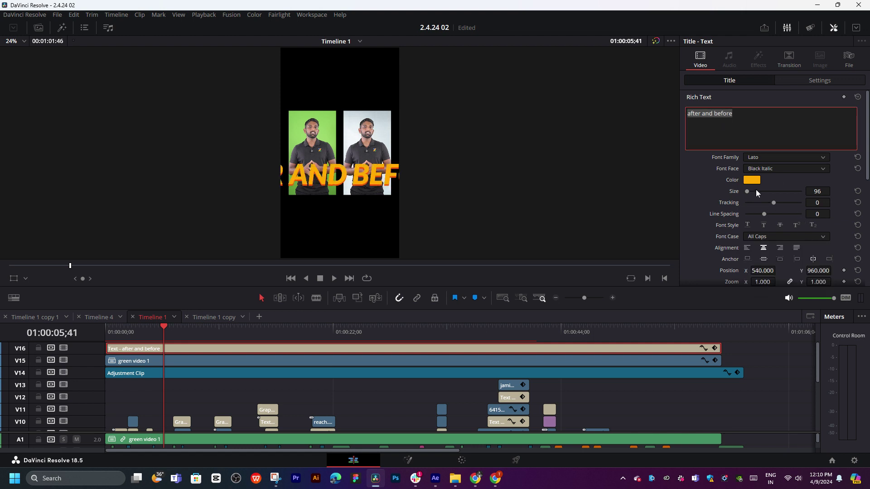
{"action": "mouse_move", "coordinate": [816, 191]}
{"action": "left_mouse_down"}
{"action": "mouse_move", "coordinate": [789, 191]}
{"action": "mouse_move", "coordinate": [823, 211]}
{"action": "left_mouse_up"}
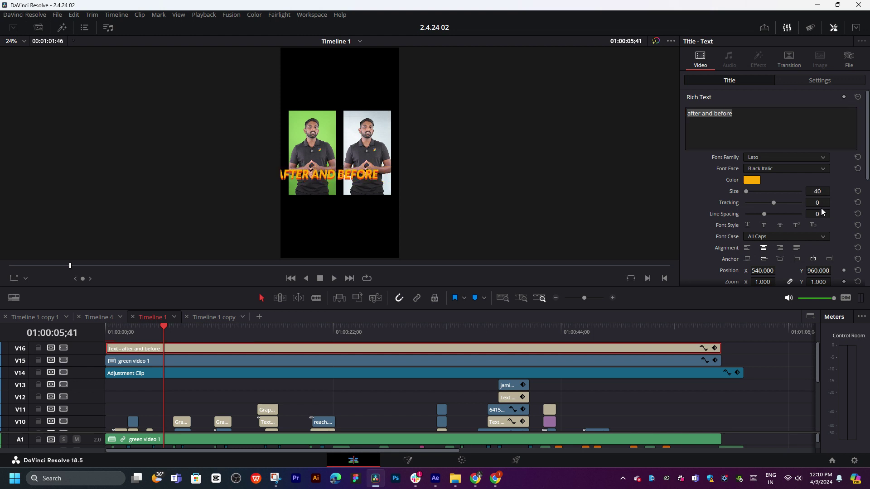
- Position the title at X 12, Y 558 above the two videos
{"action": "left_click", "coordinate": [809, 82]}
{"action": "left_click_drag", "start_coordinate": [820, 124], "coordinate": [834, 121]}
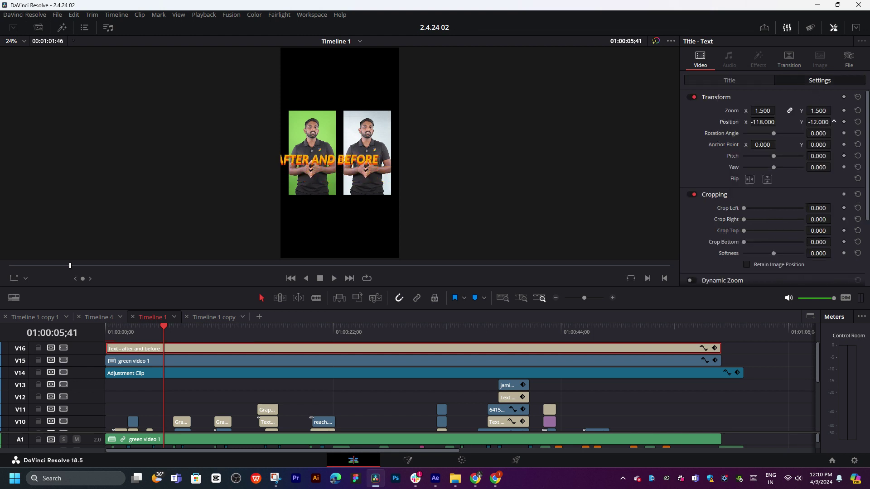
{"action": "left_click_drag", "start_coordinate": [765, 123], "coordinate": [778, 122]}
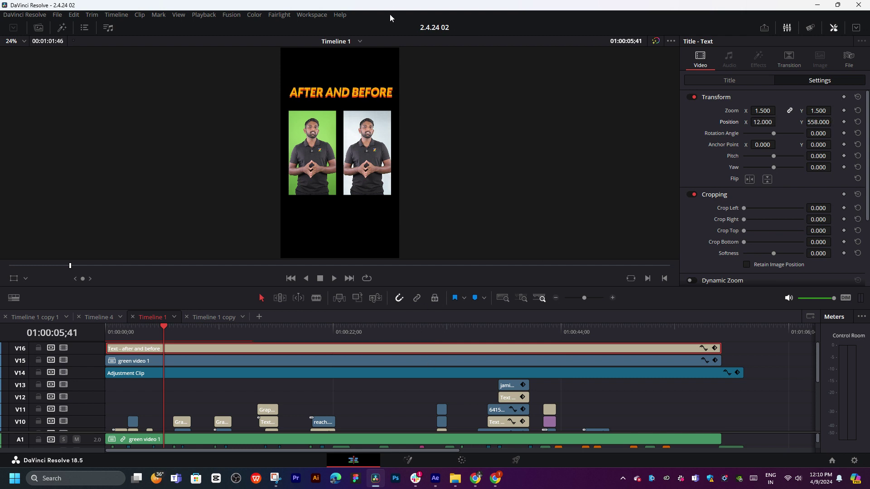
{"action": "left_click", "coordinate": [725, 77]}
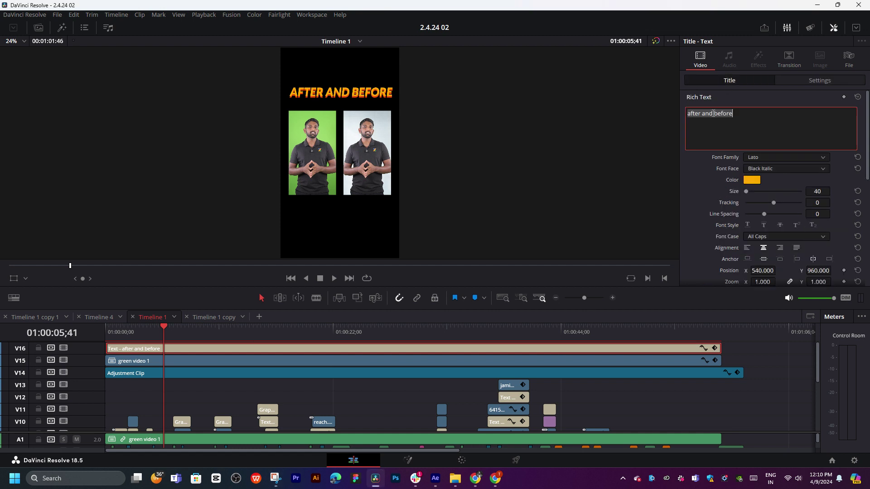
- Change the title's Rich Text from 'after and before' to 'before and after'
{"action": "left_click_drag", "start_coordinate": [714, 113], "coordinate": [774, 115]}
{"action": "key", "text": "BackSpace"}
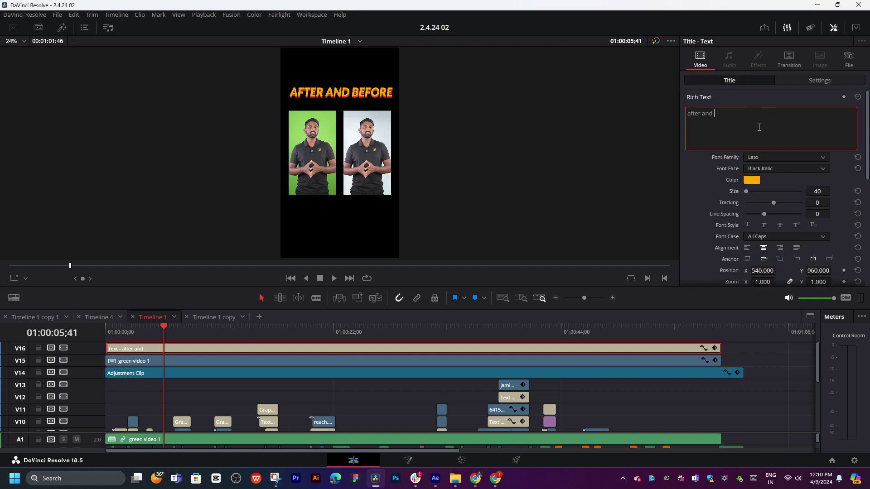
{"action": "key", "text": "BackSpace"}
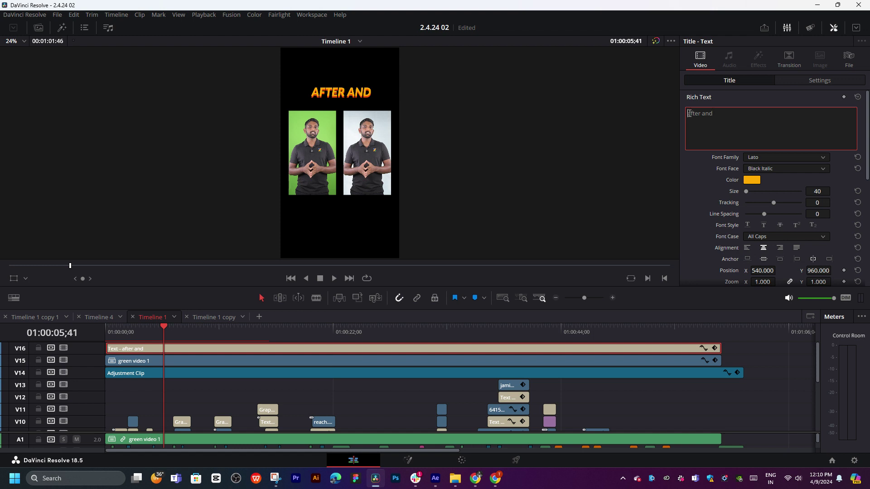
{"action": "type", "text": "before an"}
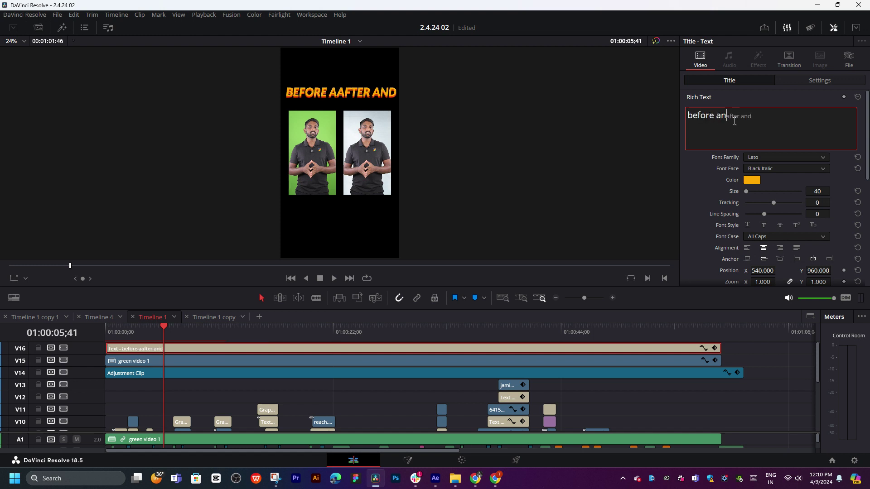
{"action": "type", "text": "d"}
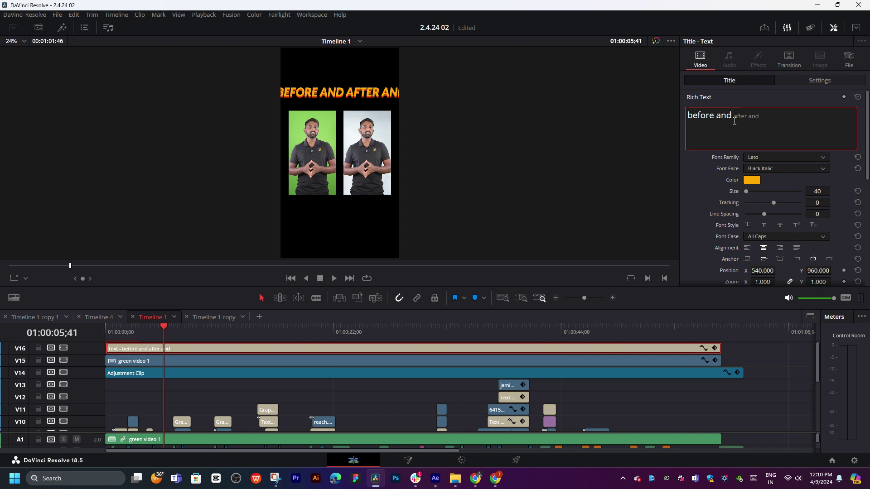
{"action": "double_click", "coordinate": [754, 117]}
{"action": "key", "text": "BackSpace"}
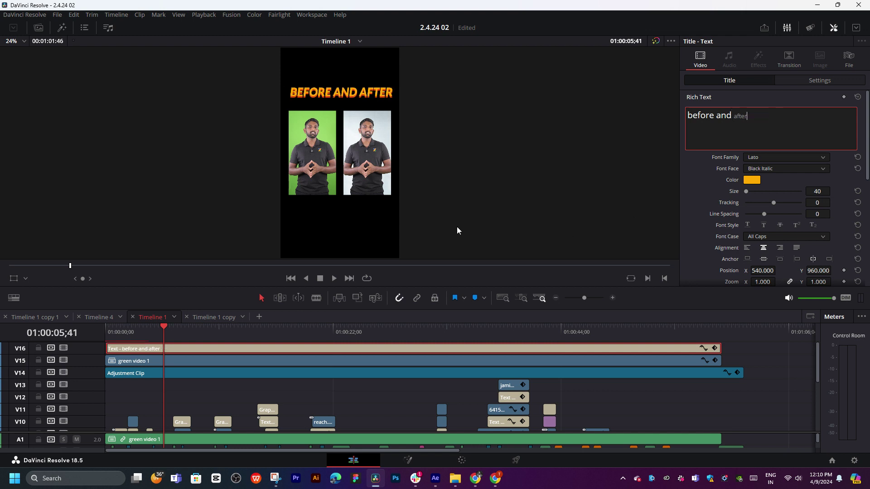
{"action": "left_click", "coordinate": [457, 230]}
- Check the title's position settings and preview the frame full screen
{"action": "left_click", "coordinate": [812, 82]}
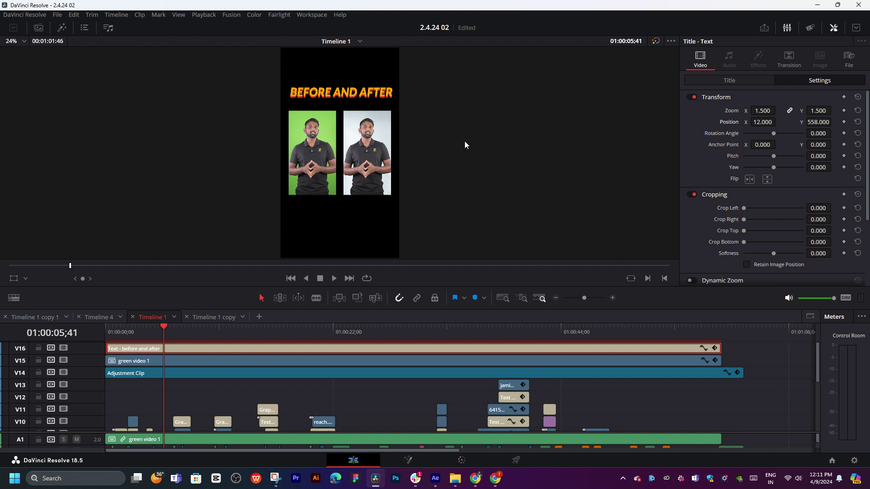
{"action": "key", "text": "ctrl+f"}
{"action": "key", "text": "Escape"}
- Centre the title at Position X 0 and raise it above the clips
{"action": "left_click_drag", "start_coordinate": [818, 122], "coordinate": [833, 122]}
{"action": "scroll", "coordinate": [359, 112], "scroll_direction": "up", "scroll_amount": 5}
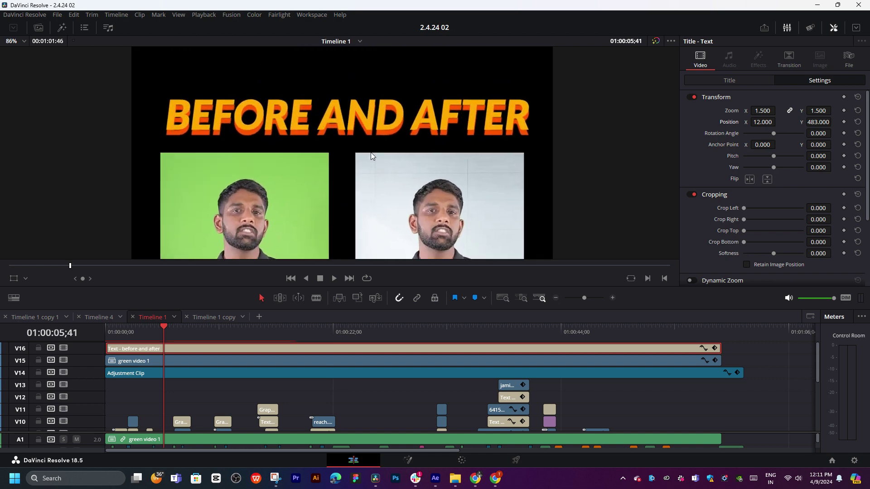
{"action": "double_click", "coordinate": [762, 122]}
{"action": "type", "text": "10"}
{"action": "key", "text": "Return"}
{"action": "left_click", "coordinate": [859, 122]}
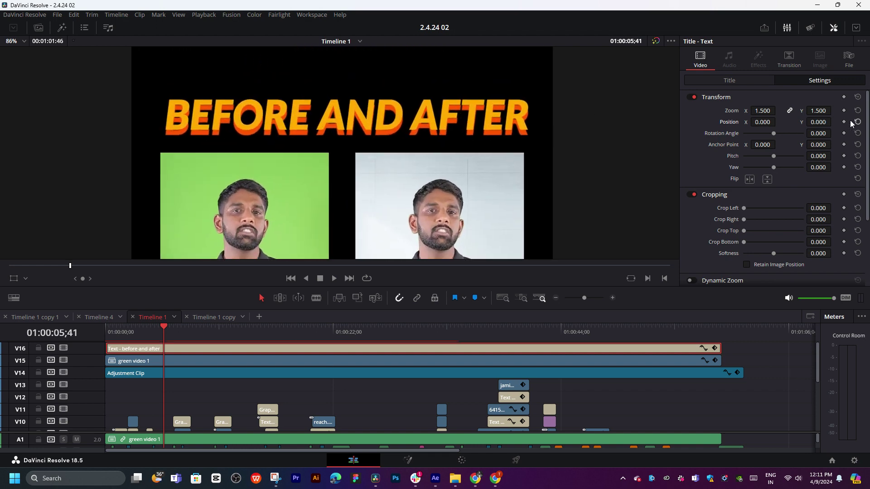
{"action": "left_click_drag", "start_coordinate": [818, 122], "coordinate": [818, 122]}
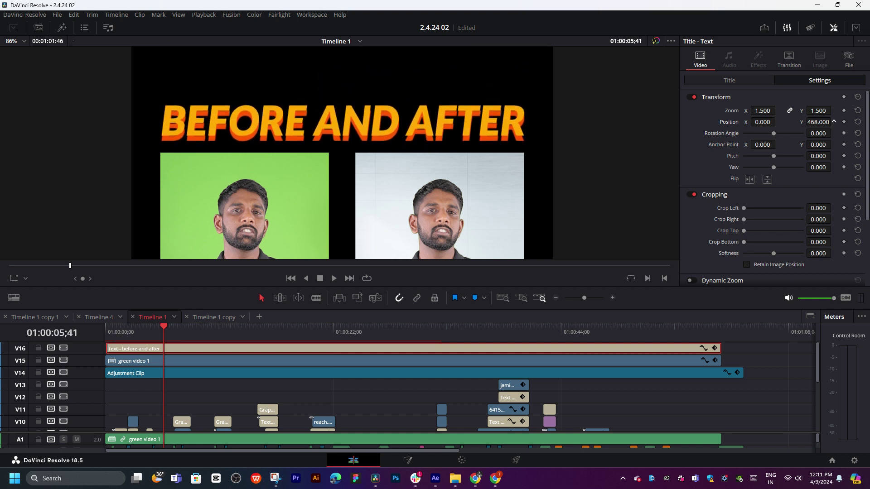
- Set the title's orange drop shadow Offset Y to -6
{"action": "left_click", "coordinate": [735, 84]}
{"action": "scroll", "coordinate": [697, 211], "scroll_direction": "down", "scroll_amount": 8}
{"action": "left_click_drag", "start_coordinate": [818, 213], "coordinate": [817, 213]}
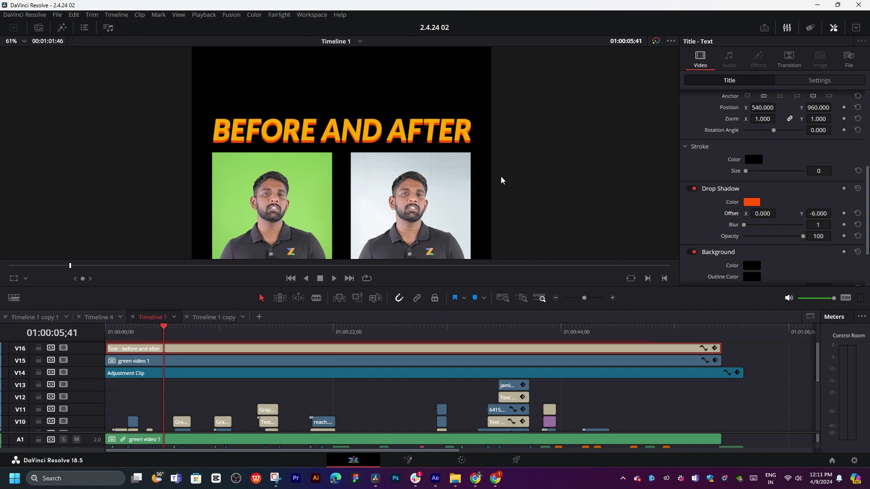
{"action": "scroll", "coordinate": [474, 172], "scroll_direction": "down", "scroll_amount": 4}
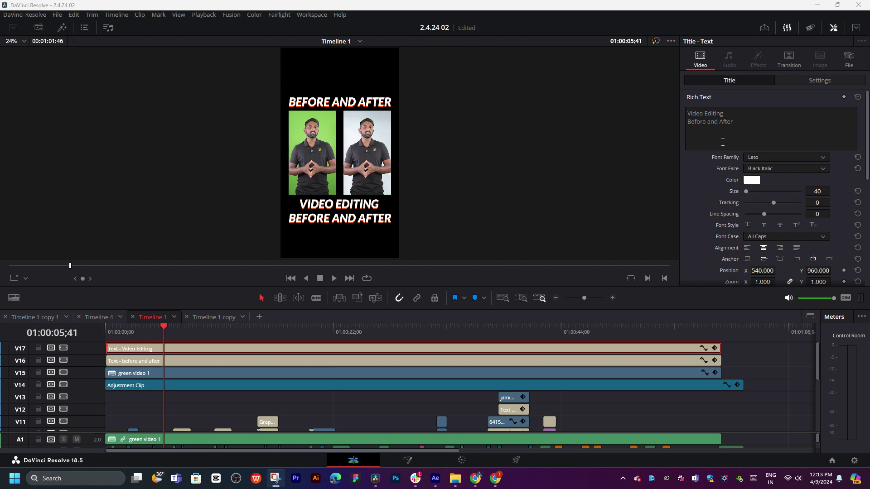
- Add a third caption line reading 'DaVinci Resolve'
{"action": "left_click", "coordinate": [721, 141]}
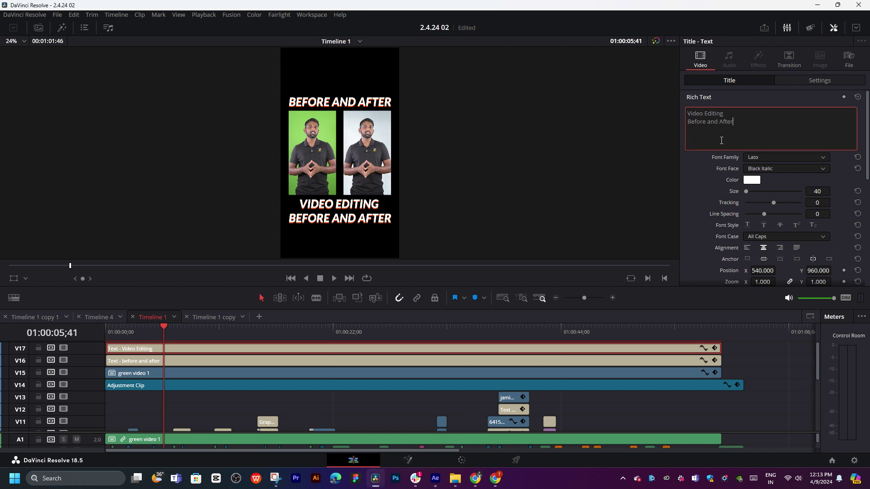
{"action": "key", "text": "Return"}
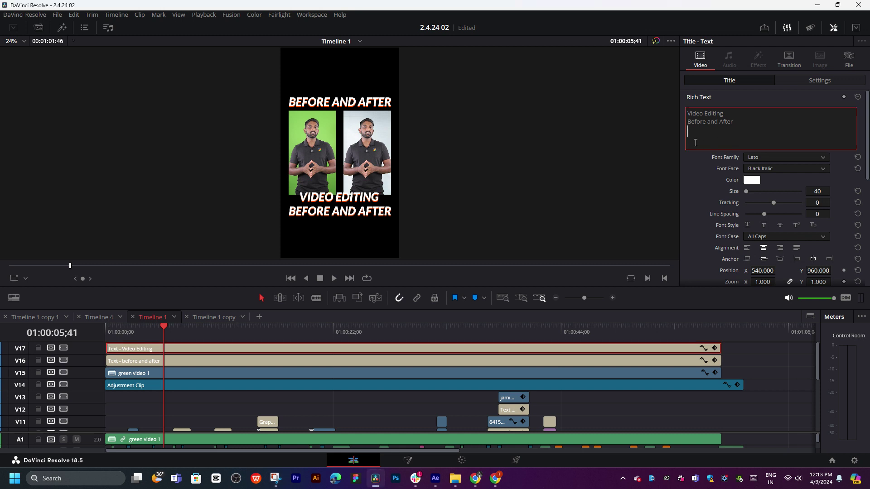
{"action": "type", "text": "DaVinci Resolve"}
{"action": "key", "text": "ctrl+a"}
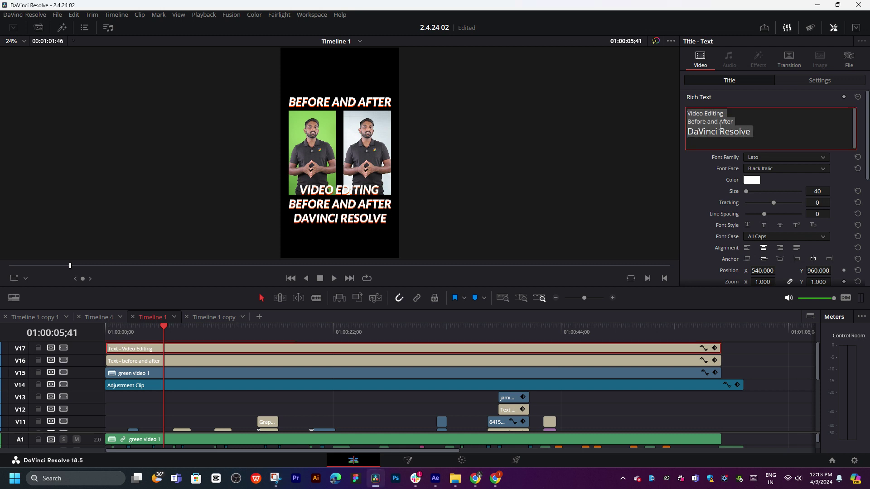
{"action": "left_click", "coordinate": [710, 138]}
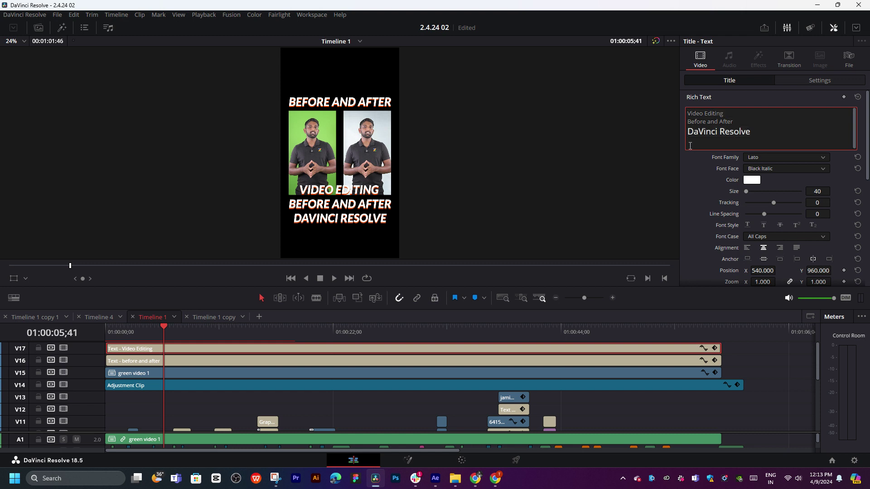
{"action": "key", "text": "BackSpace"}
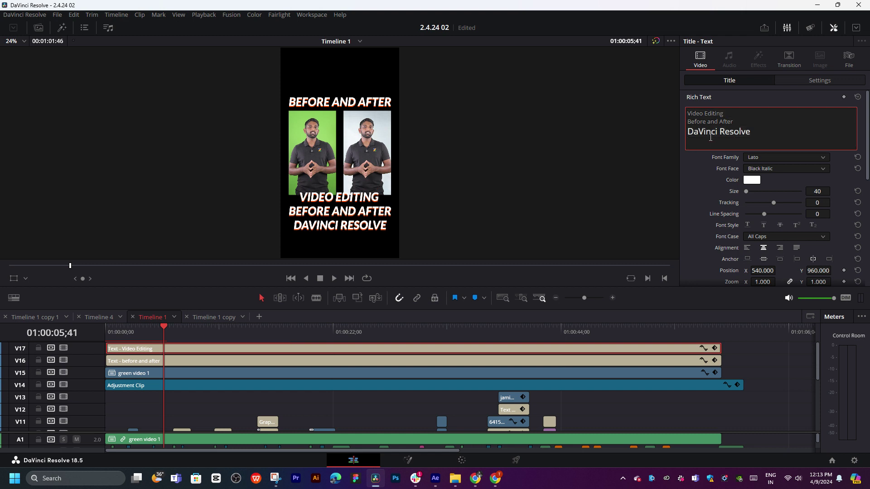
- Move the caption down to Position Y -634 and reset its Zoom to 1.0
{"action": "left_click", "coordinate": [821, 82]}
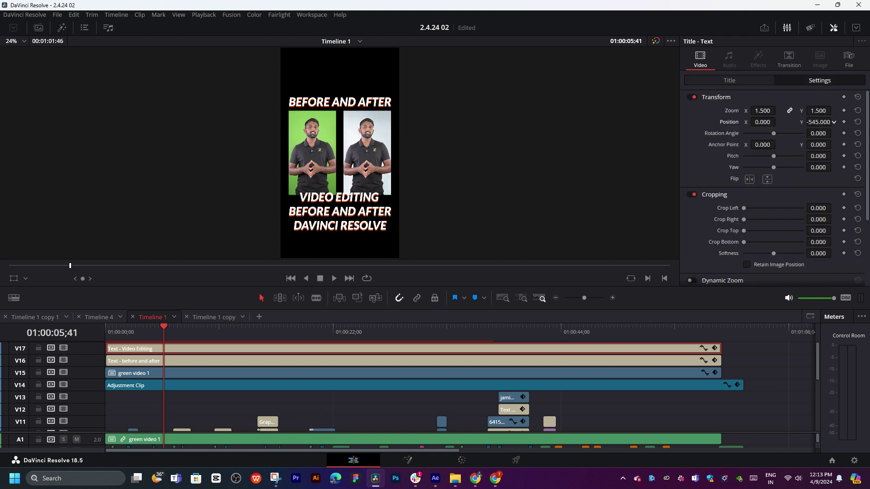
{"action": "left_click_drag", "start_coordinate": [818, 122], "coordinate": [811, 122]}
{"action": "scroll", "coordinate": [378, 178], "scroll_direction": "down", "scroll_amount": 1}
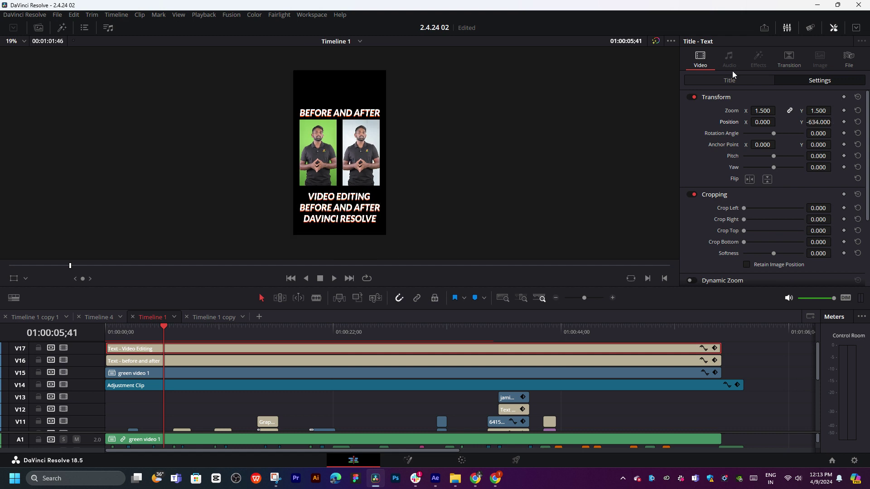
{"action": "left_click", "coordinate": [742, 82]}
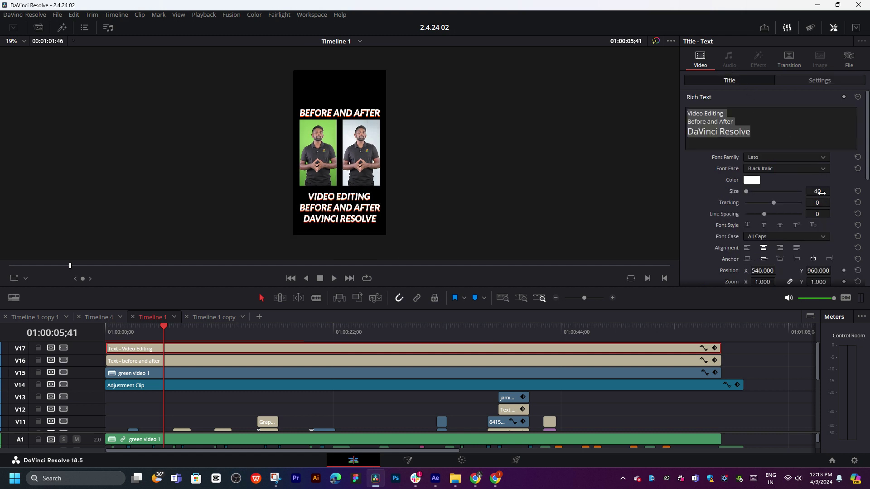
{"action": "left_click", "coordinate": [819, 83]}
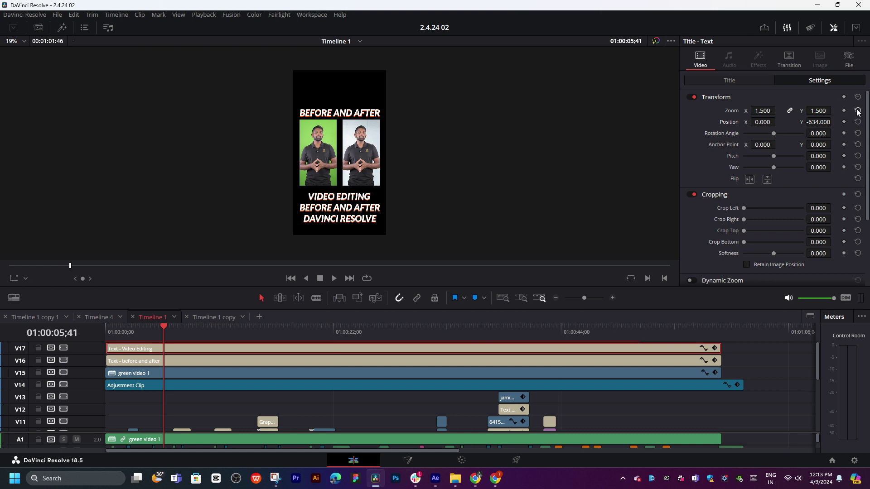
{"action": "scroll", "coordinate": [374, 175], "scroll_direction": "up", "scroll_amount": 3}
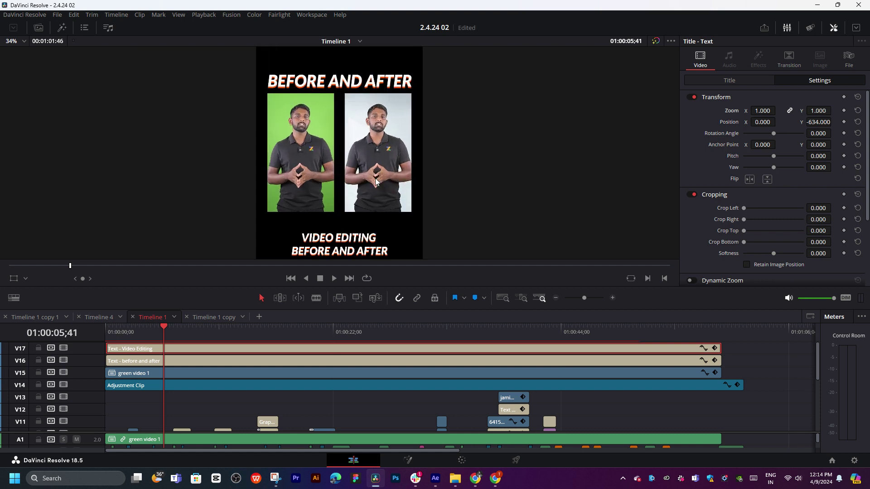
{"action": "scroll", "coordinate": [374, 136], "scroll_direction": "up", "scroll_amount": 2}
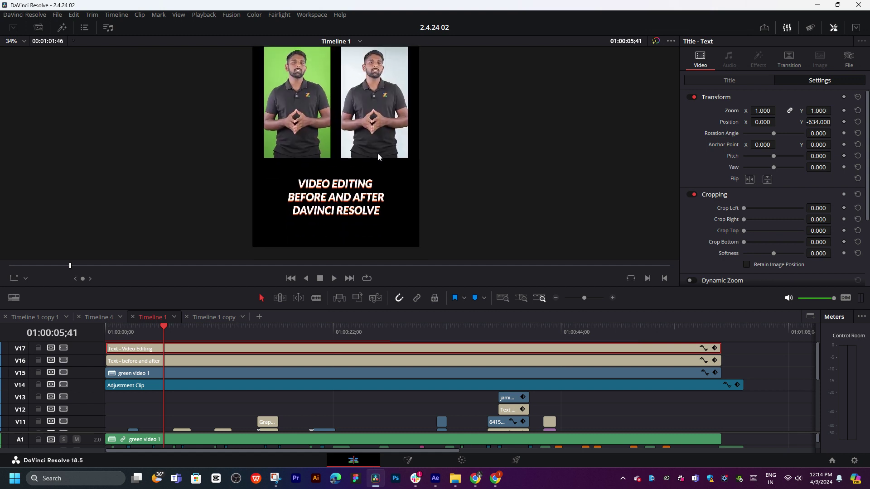
- Set the caption's Zoom to 1.22 and raise it to Position Y -516
{"action": "left_click", "coordinate": [771, 80]}
{"action": "left_click", "coordinate": [806, 82]}
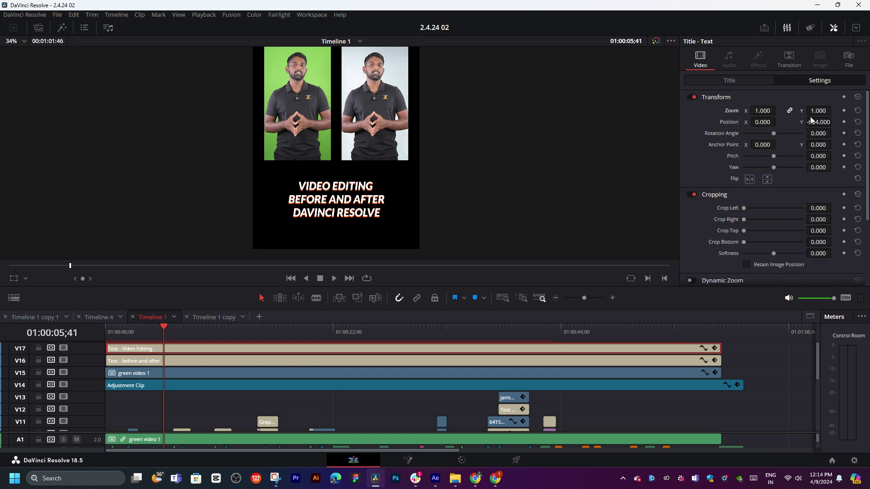
{"action": "mouse_move", "coordinate": [818, 122]}
{"action": "left_mouse_down"}
{"action": "mouse_move", "coordinate": [835, 122]}
{"action": "mouse_move", "coordinate": [833, 110]}
{"action": "left_mouse_up"}
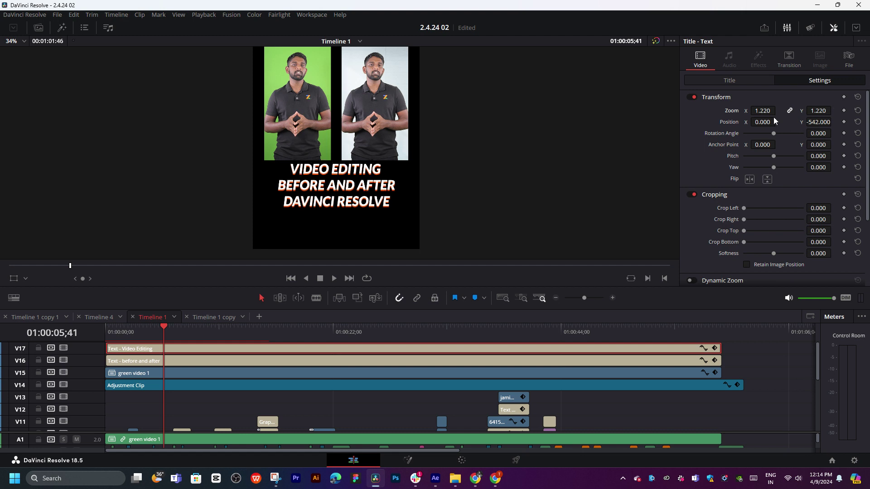
- Tighten the caption's Line Spacing to -9
{"action": "left_click", "coordinate": [727, 83]}
{"action": "scroll", "coordinate": [340, 212], "scroll_direction": "up", "scroll_amount": 2}
{"action": "scroll", "coordinate": [322, 214], "scroll_direction": "up", "scroll_amount": 1}
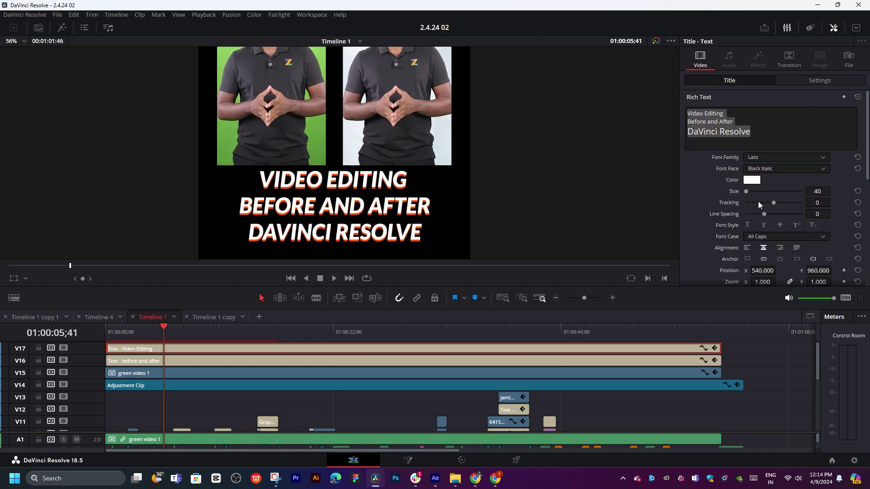
{"action": "left_click_drag", "start_coordinate": [816, 203], "coordinate": [821, 213]}
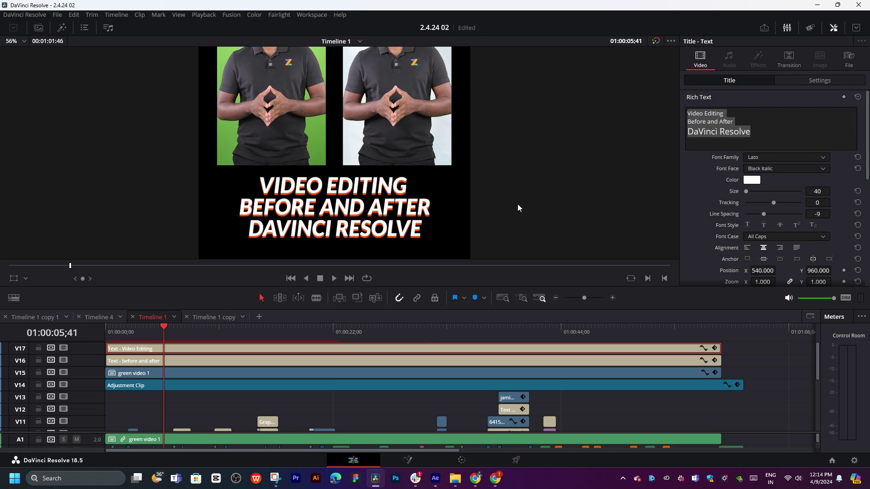
- Play the edit from the beginning to review the caption
{"action": "left_click", "coordinate": [800, 90]}
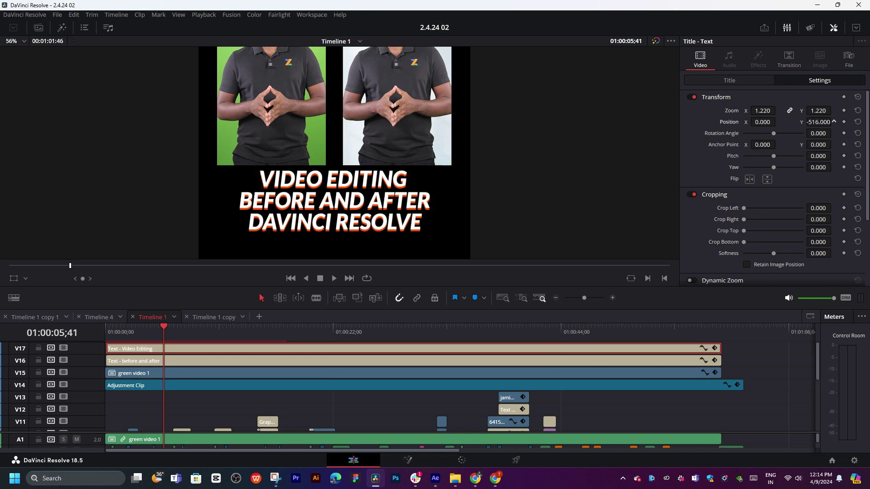
{"action": "scroll", "coordinate": [456, 164], "scroll_direction": "down", "scroll_amount": 2}
{"action": "scroll", "coordinate": [488, 159], "scroll_direction": "down", "scroll_amount": 1}
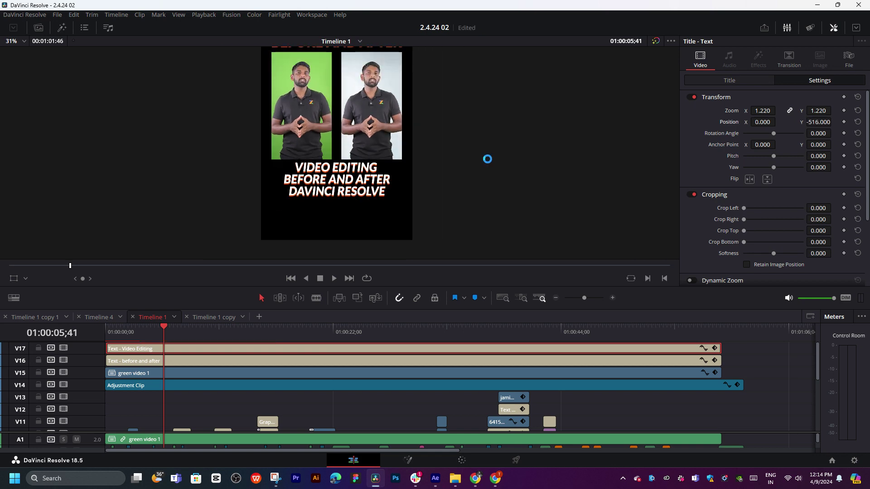
{"action": "scroll", "coordinate": [487, 159], "scroll_direction": "down", "scroll_amount": 1}
{"action": "key", "text": "Home"}
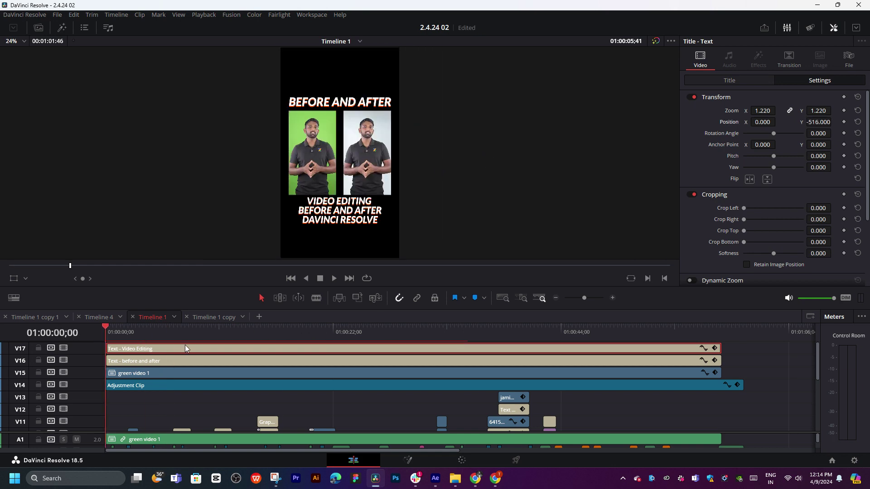
{"action": "key", "text": "space"}
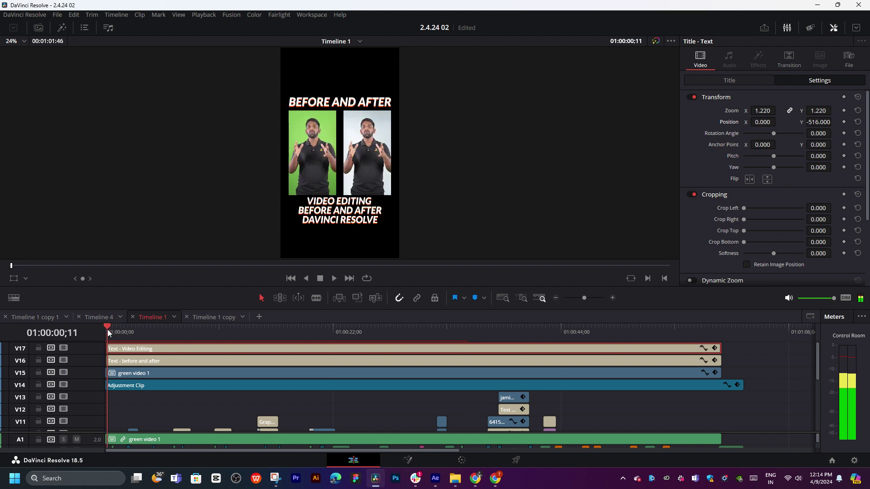
- Zoom the timeline in on its opening seconds, scrub the playhead to ;06, and enlarge the track heights
{"action": "left_click_drag", "start_coordinate": [131, 329], "coordinate": [96, 332]}
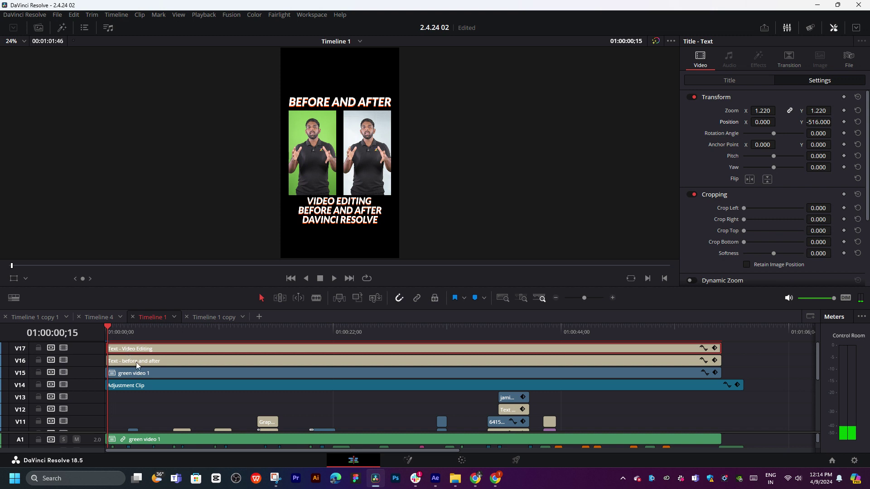
{"action": "key", "text": "ctrl+equal"}
{"action": "left_click_drag", "start_coordinate": [135, 362], "coordinate": [159, 360]}
{"action": "left_click_drag", "start_coordinate": [107, 330], "coordinate": [138, 330]}
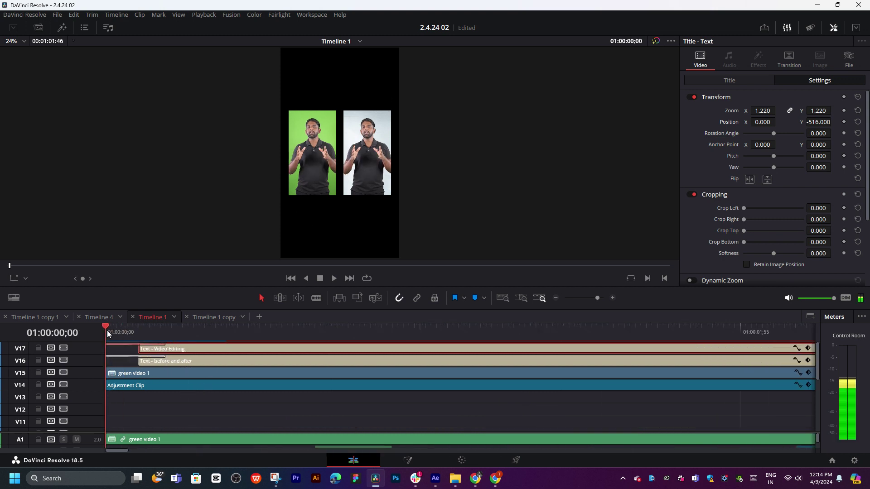
{"action": "scroll", "coordinate": [168, 355], "scroll_direction": "up", "scroll_amount": 4}
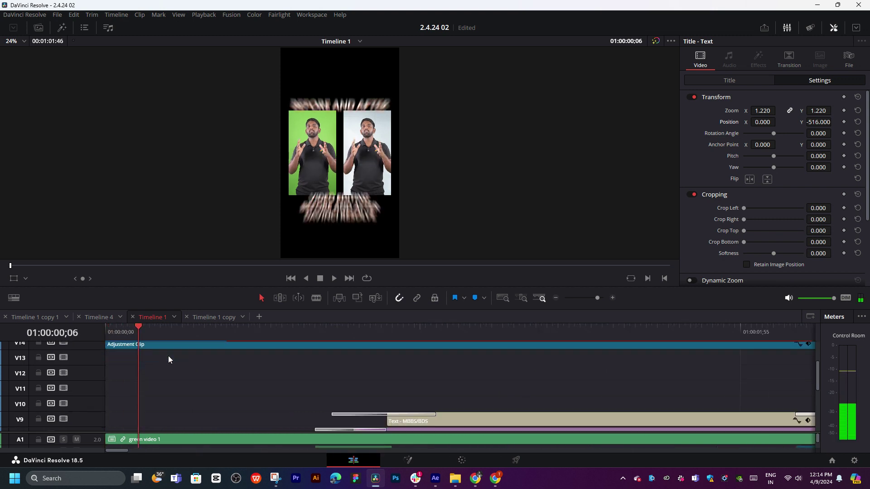
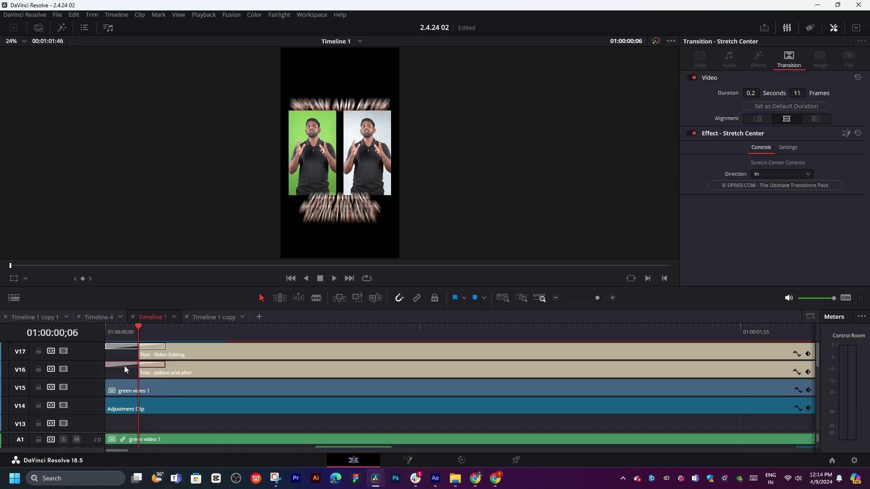
- Delete the Stretch Center transitions from both title clips on V16 and V17
{"action": "key", "text": "Delete"}
{"action": "left_click", "coordinate": [121, 345]}
{"action": "key", "text": "Delete"}
- Extend the Video Editing and before-and-after titles to the timeline start and preview them
{"action": "left_click_drag", "start_coordinate": [140, 353], "coordinate": [91, 358]}
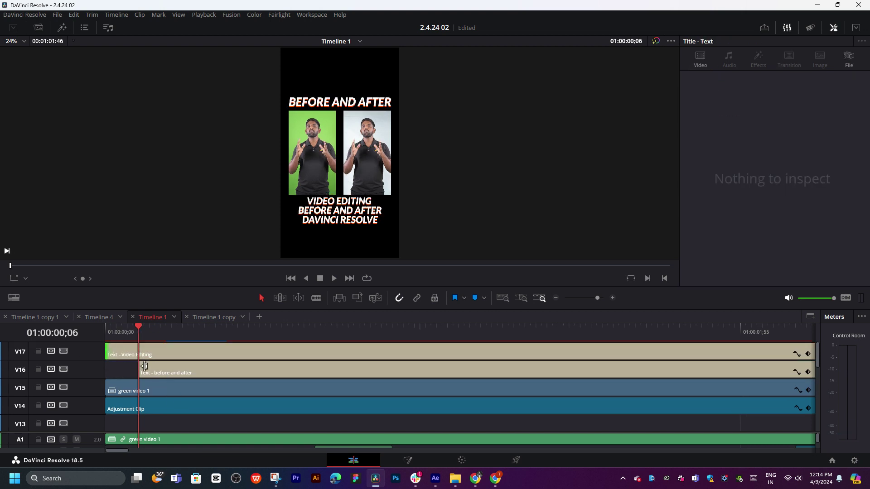
{"action": "left_click_drag", "start_coordinate": [139, 370], "coordinate": [91, 368]}
{"action": "key", "text": "space"}
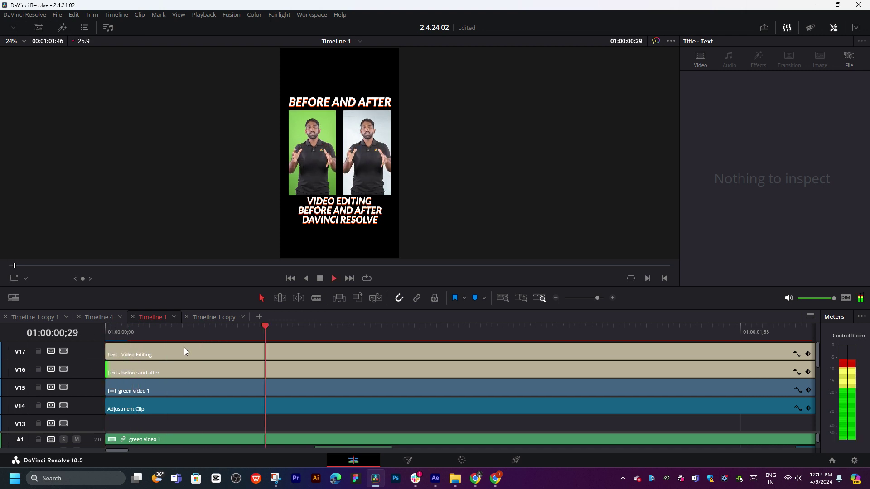
{"action": "key", "text": "Home"}
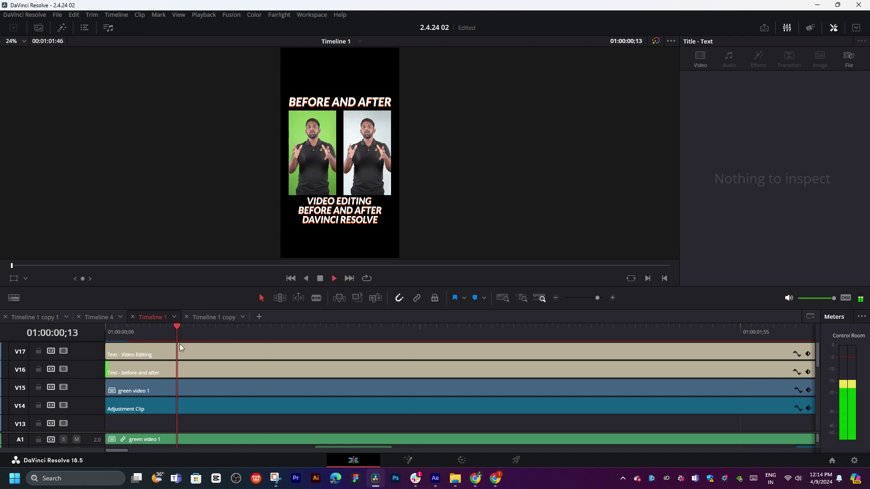
{"action": "left_click_drag", "start_coordinate": [224, 335], "coordinate": [331, 345]}
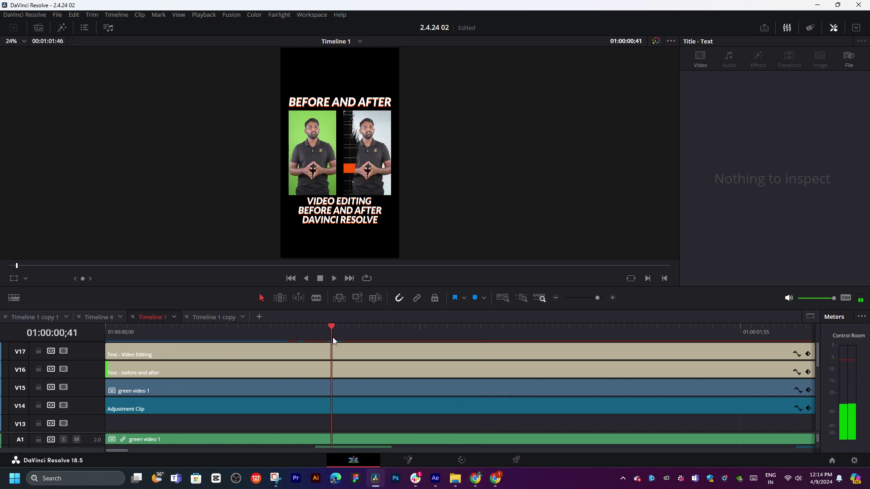
- Select the Video Editing title on V17 and edit its text in Inspector > Title
{"action": "left_click", "coordinate": [317, 356]}
{"action": "left_click", "coordinate": [729, 80]}
{"action": "left_click", "coordinate": [694, 144]}
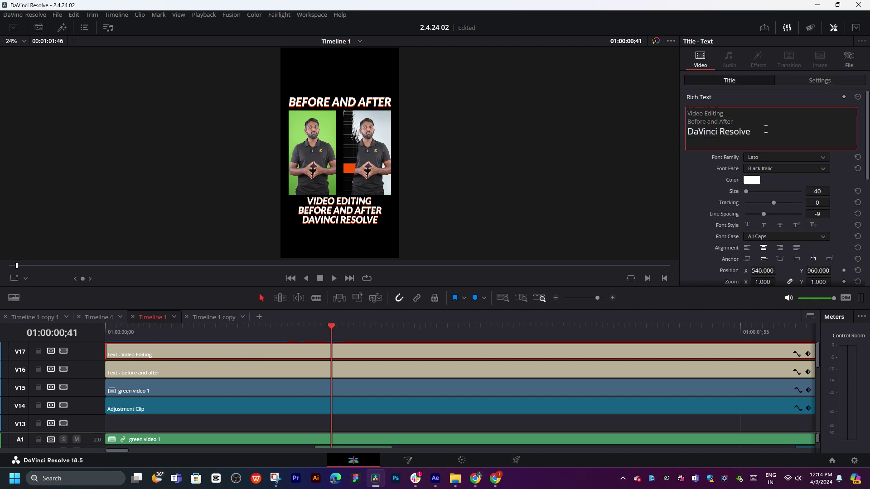
- Look up the word VFX in the YouTube reference video's title in Chrome, then return to Resolve
{"action": "left_click", "coordinate": [473, 481]}
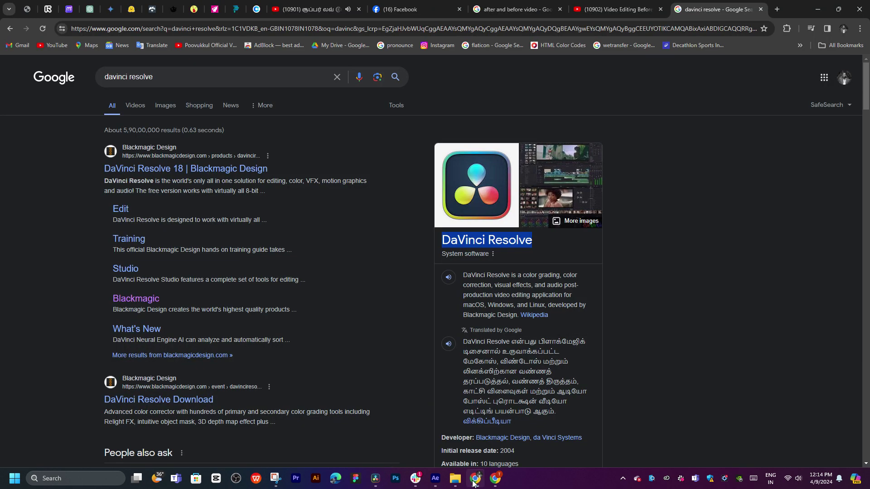
{"action": "left_click", "coordinate": [617, 9]}
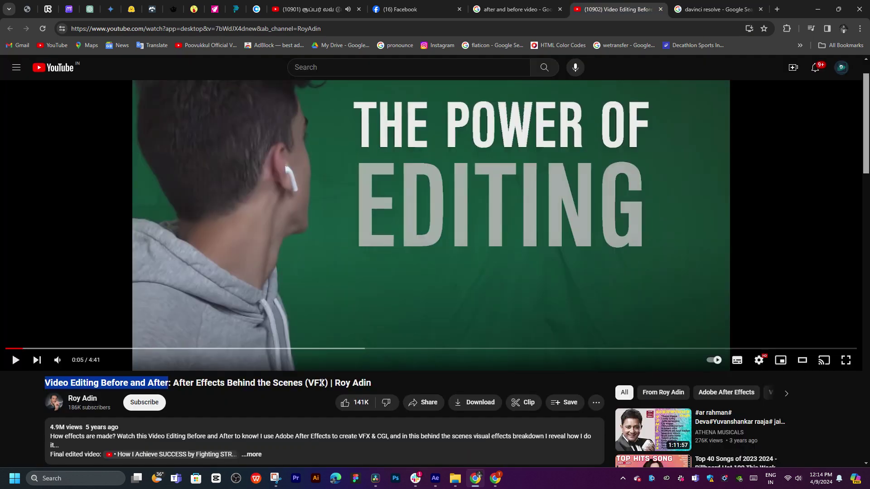
{"action": "double_click", "coordinate": [322, 383]}
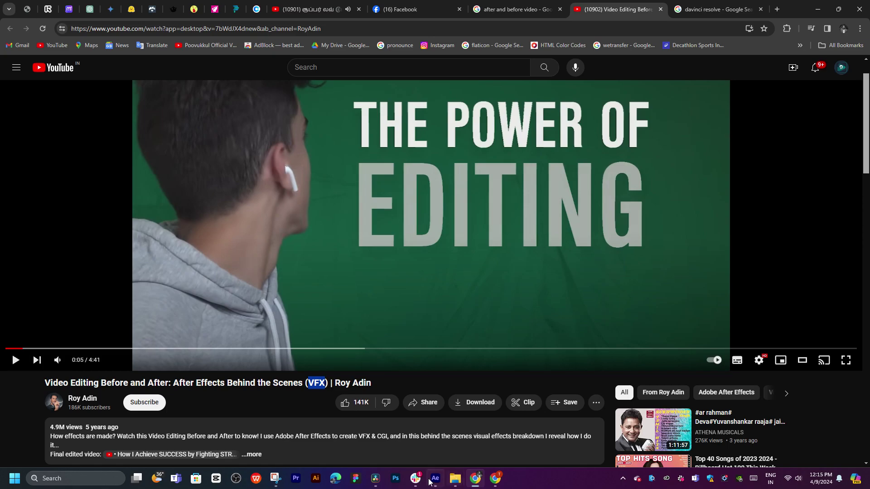
{"action": "left_click", "coordinate": [375, 478]}
- Add a new caption line with VFX and the creator's name, putting '>' after VFX
{"action": "key", "text": "Return"}
{"action": "type", "text": "VFX"}
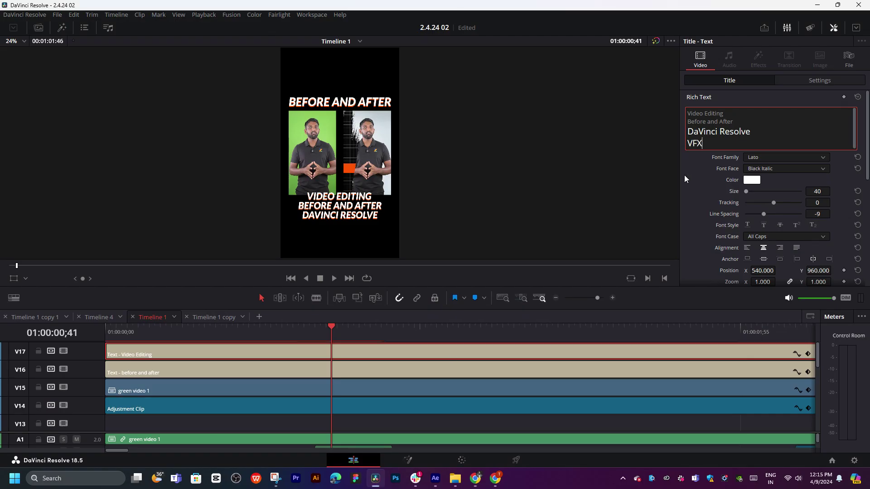
{"action": "type", "text": " than"}
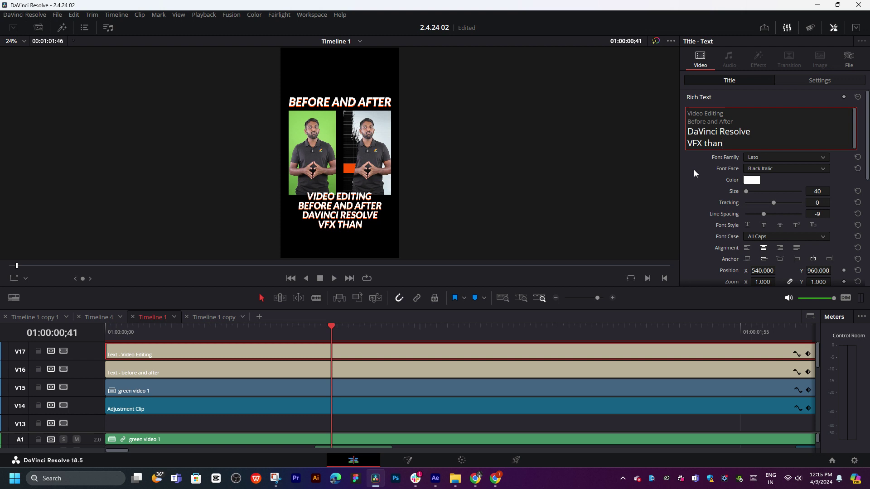
{"action": "type", "text": "garaj"}
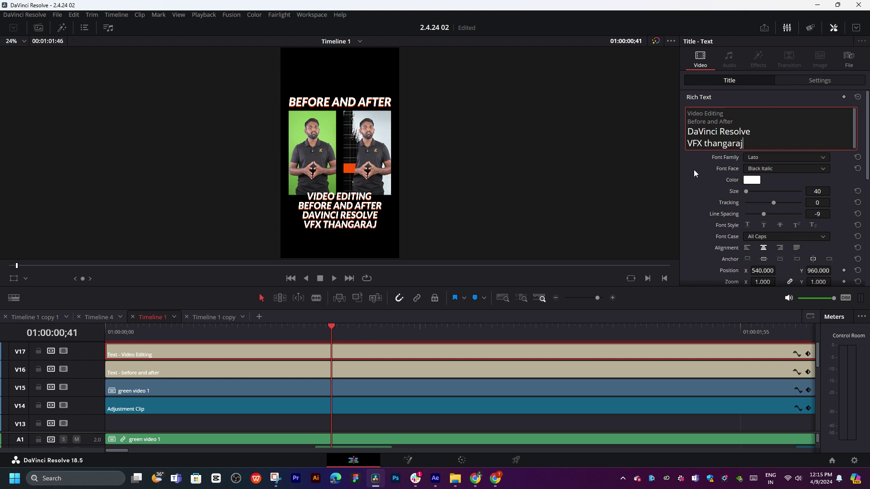
{"action": "left_click_drag", "start_coordinate": [703, 143], "coordinate": [687, 143]}
{"action": "left_click", "coordinate": [701, 142]}
{"action": "type", "text": ","}
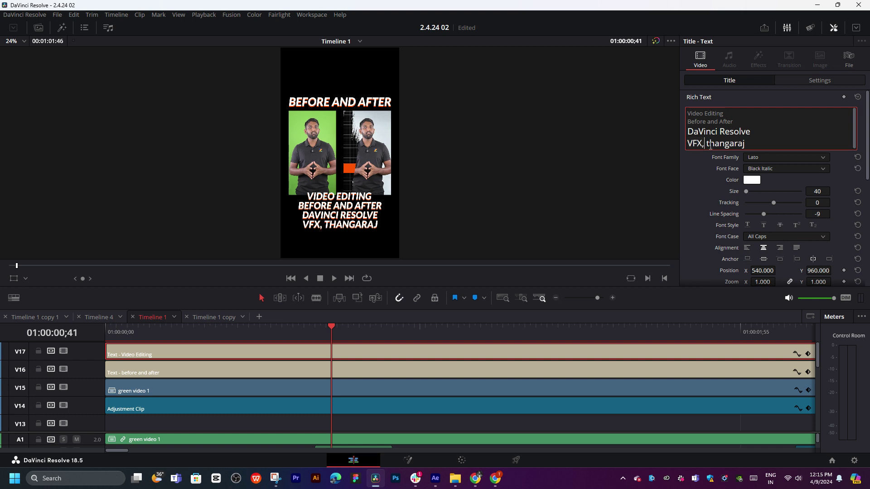
{"action": "key", "text": "BackSpace"}
{"action": "type", "text": ">"}
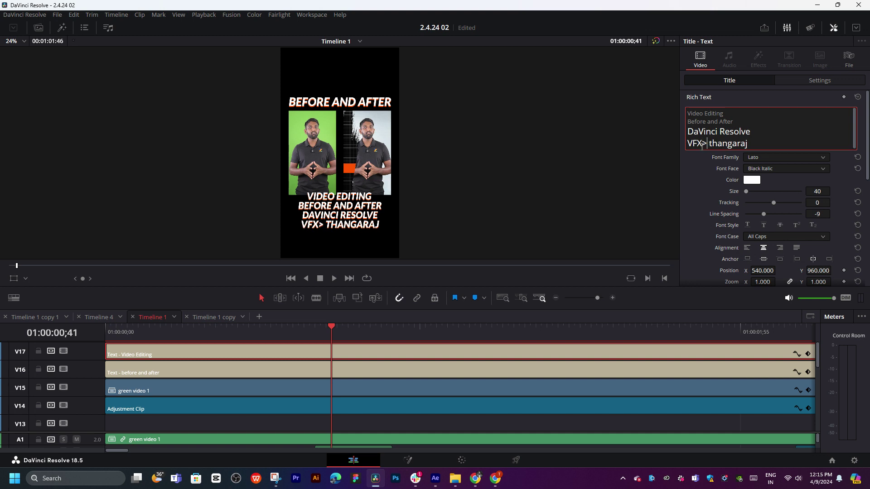
- Space out the arrow and insert '<' before VFX so the line reads '< VFX >'
{"action": "left_click", "coordinate": [702, 143]}
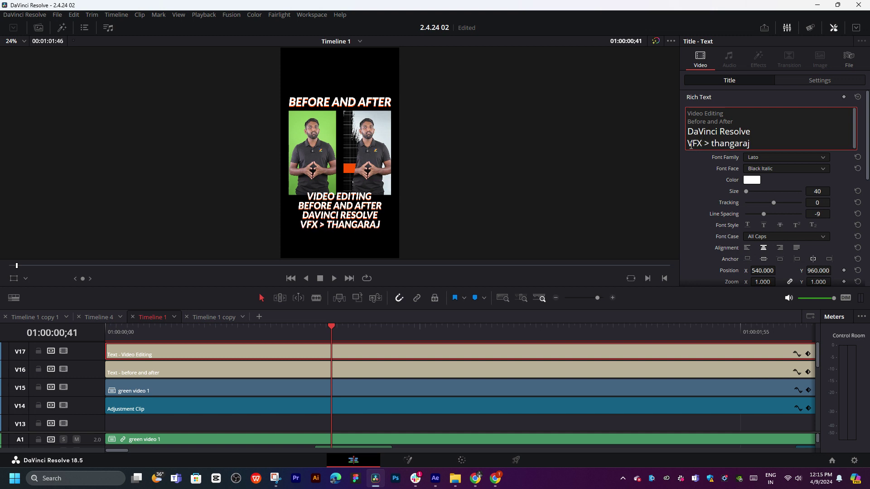
{"action": "double_click", "coordinate": [691, 144]}
{"action": "left_click", "coordinate": [690, 144]}
{"action": "type", "text": "<"}
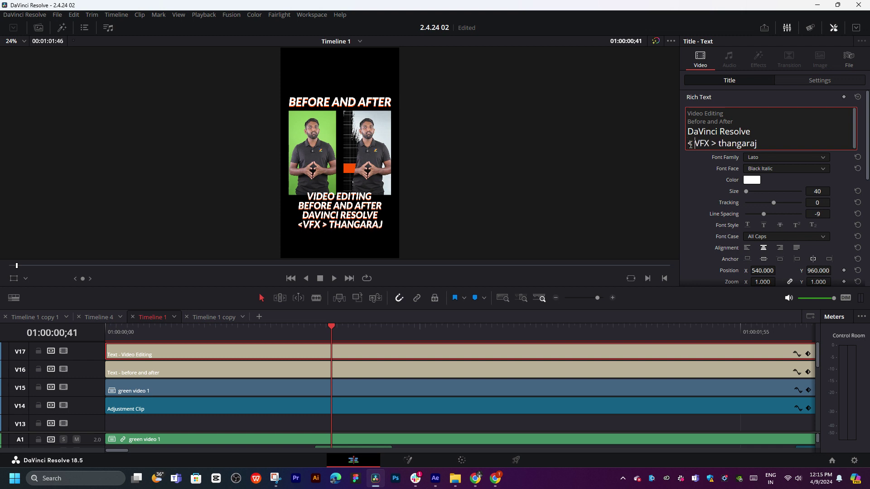
{"action": "left_click", "coordinate": [388, 356]}
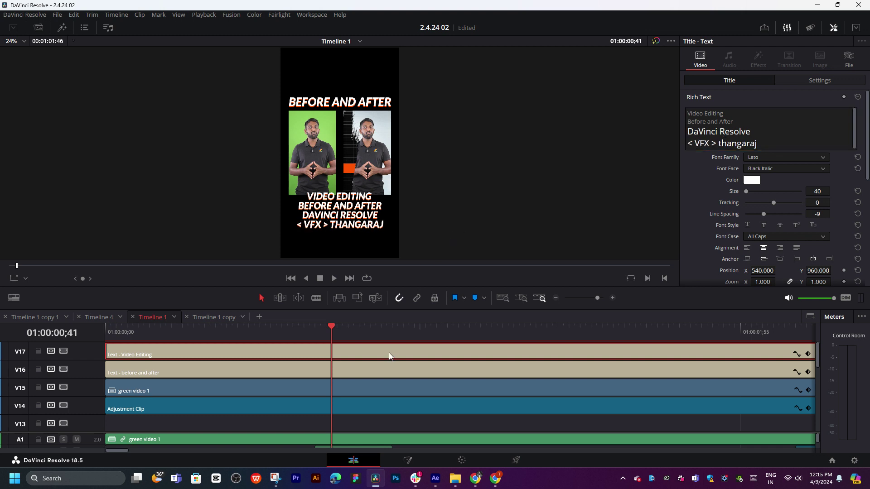
- Set the caption title's Transform Position Y to -566 and play from the start
{"action": "left_click", "coordinate": [793, 81]}
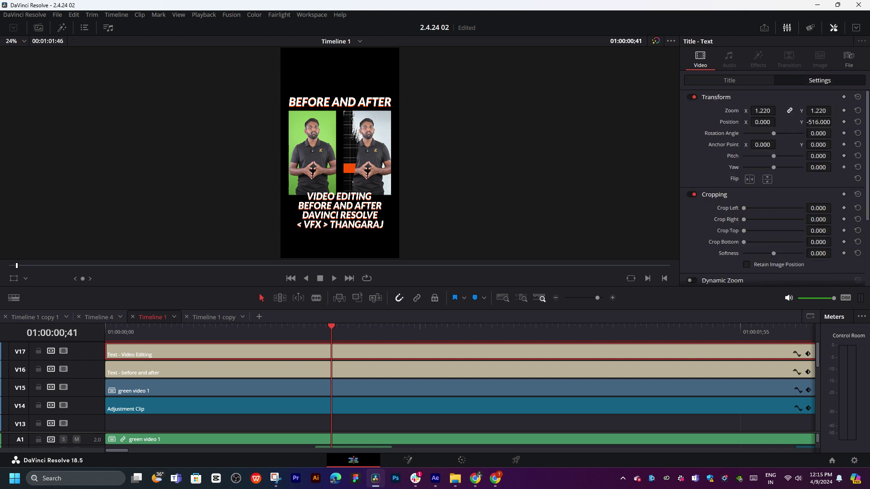
{"action": "left_click_drag", "start_coordinate": [819, 122], "coordinate": [720, 171]}
{"action": "left_click", "coordinate": [150, 333]}
{"action": "key", "text": "space"}
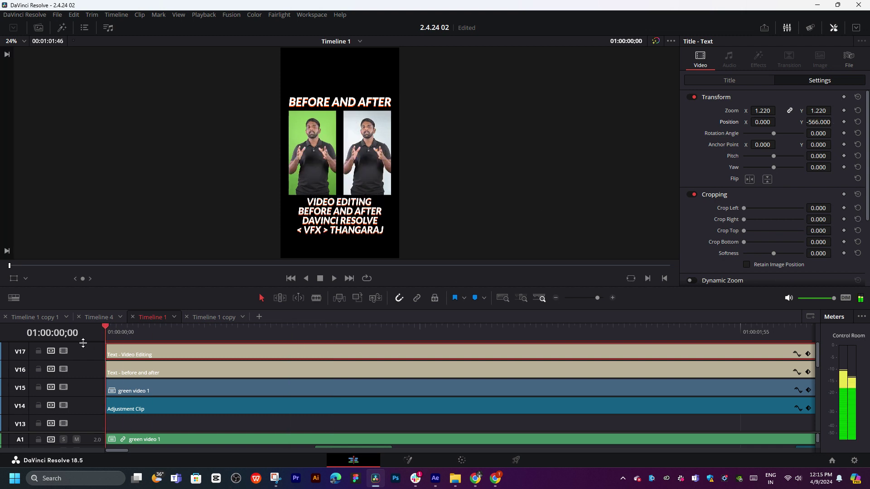
- Replay the edit from the beginning to check the lowered caption and opening titles
{"action": "scroll", "coordinate": [384, 159], "scroll_direction": "up", "scroll_amount": 1}
{"action": "scroll", "coordinate": [384, 159], "scroll_direction": "up", "scroll_amount": 1}
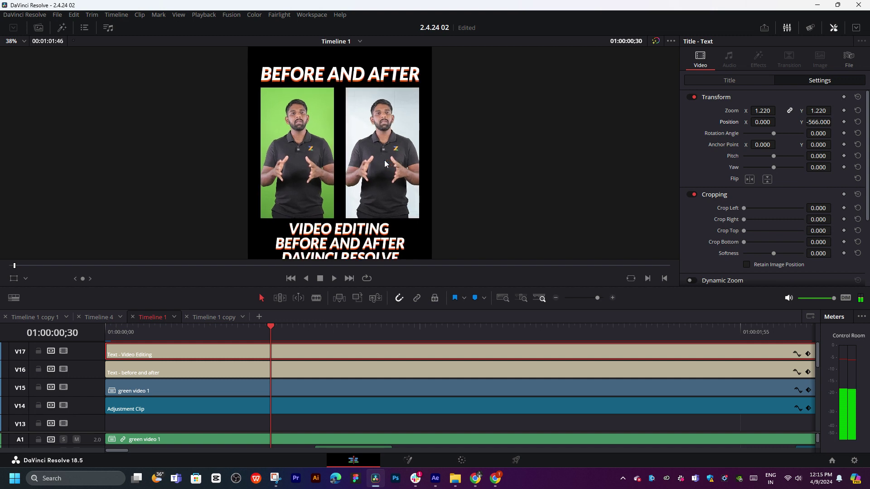
{"action": "scroll", "coordinate": [384, 160], "scroll_direction": "up", "scroll_amount": 1}
{"action": "scroll", "coordinate": [379, 230], "scroll_direction": "up", "scroll_amount": 1}
{"action": "scroll", "coordinate": [388, 163], "scroll_direction": "down", "scroll_amount": 1}
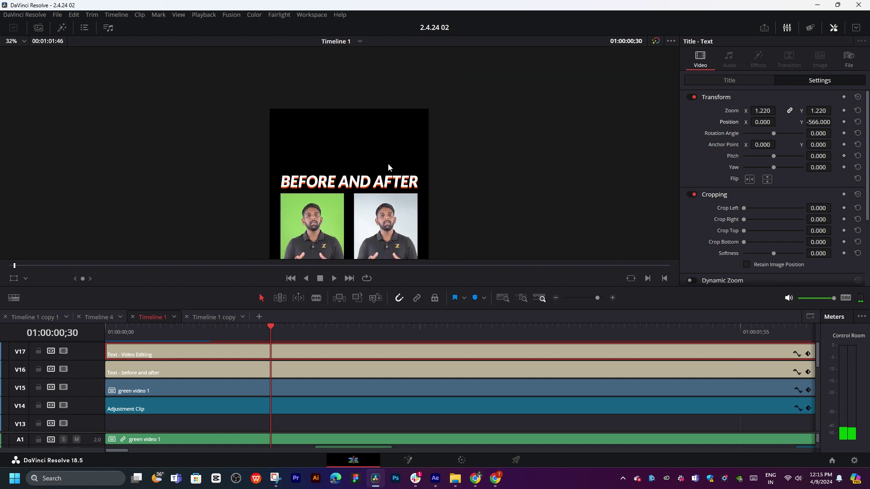
{"action": "scroll", "coordinate": [363, 167], "scroll_direction": "down", "scroll_amount": 1}
{"action": "scroll", "coordinate": [347, 171], "scroll_direction": "down", "scroll_amount": 1}
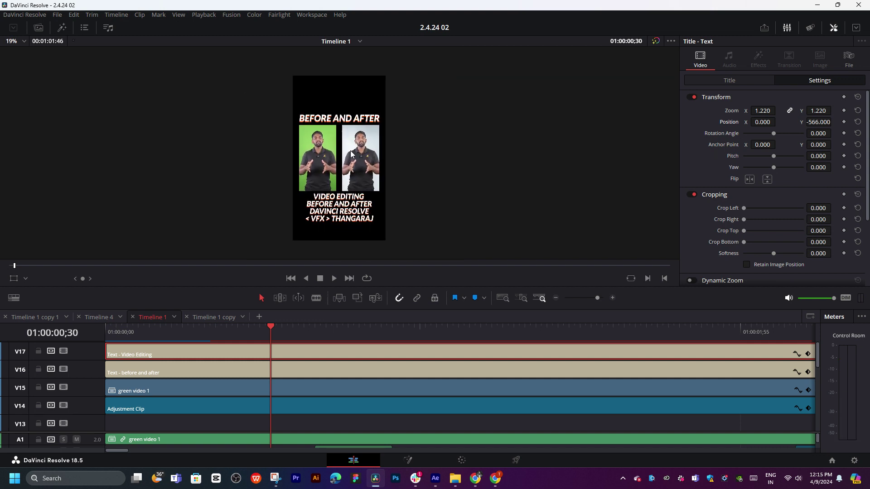
{"action": "scroll", "coordinate": [349, 150], "scroll_direction": "down", "scroll_amount": 2}
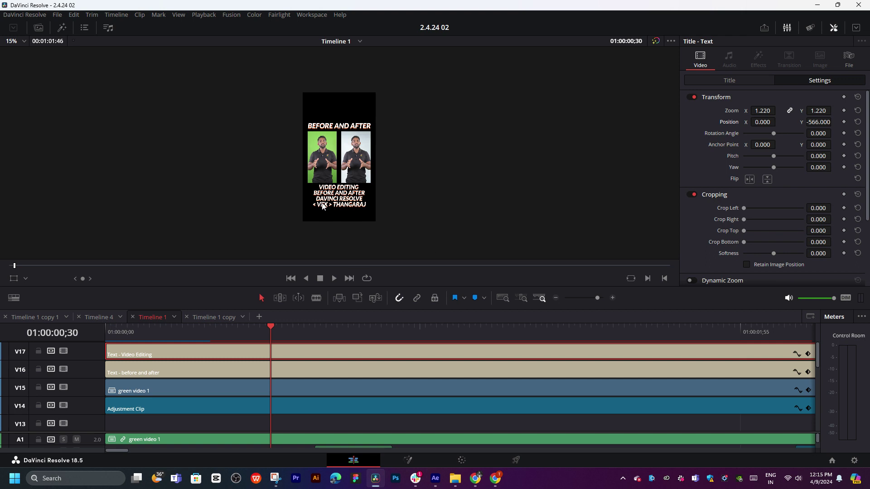
{"action": "left_click_drag", "start_coordinate": [271, 328], "coordinate": [91, 344]}
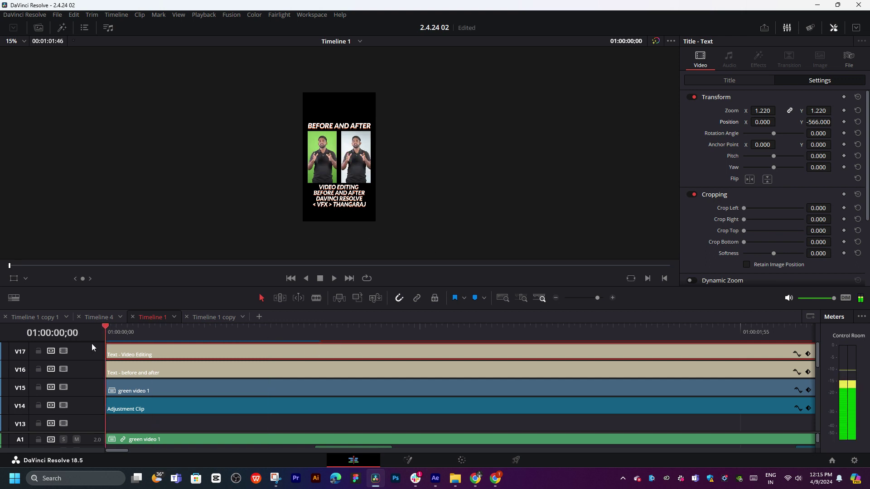
{"action": "key", "text": "space"}
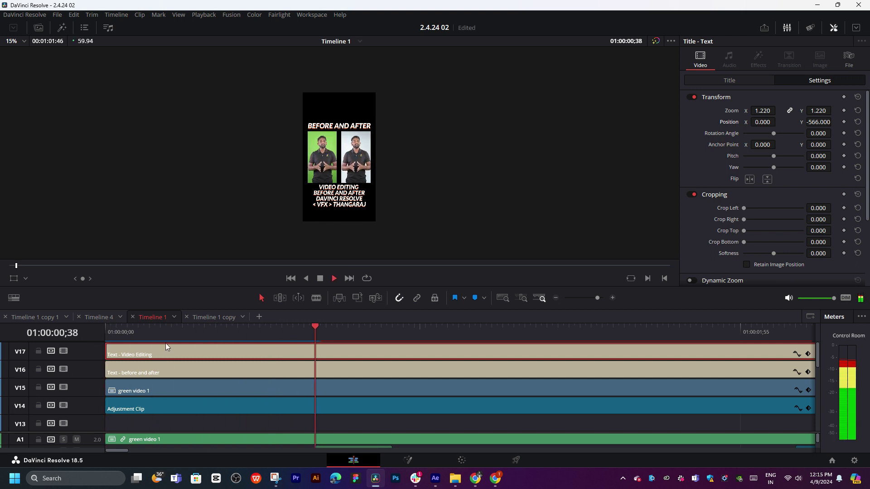
{"action": "left_click_drag", "start_coordinate": [110, 337], "coordinate": [306, 332]}
- Zoom the timeline out to show the whole edit and save the project
{"action": "scroll", "coordinate": [268, 357], "scroll_direction": "down", "scroll_amount": 3}
{"action": "scroll", "coordinate": [531, 376], "scroll_direction": "down", "scroll_amount": 2}
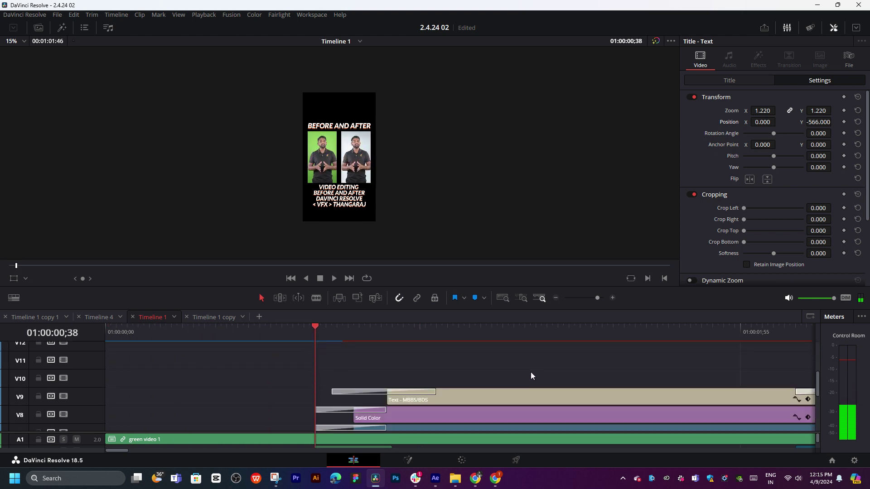
{"action": "key", "text": "shift+z"}
{"action": "scroll", "coordinate": [384, 373], "scroll_direction": "up", "scroll_amount": 3}
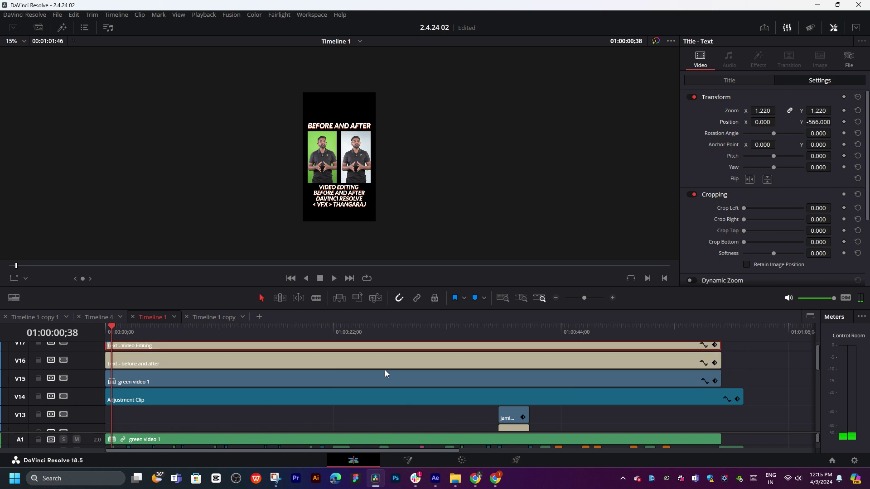
{"action": "scroll", "coordinate": [385, 369], "scroll_direction": "up", "scroll_amount": 1}
{"action": "mouse_move", "coordinate": [761, 349]}
{"action": "left_mouse_down"}
{"action": "mouse_move", "coordinate": [400, 406]}
{"action": "mouse_move", "coordinate": [402, 388]}
{"action": "left_mouse_up"}
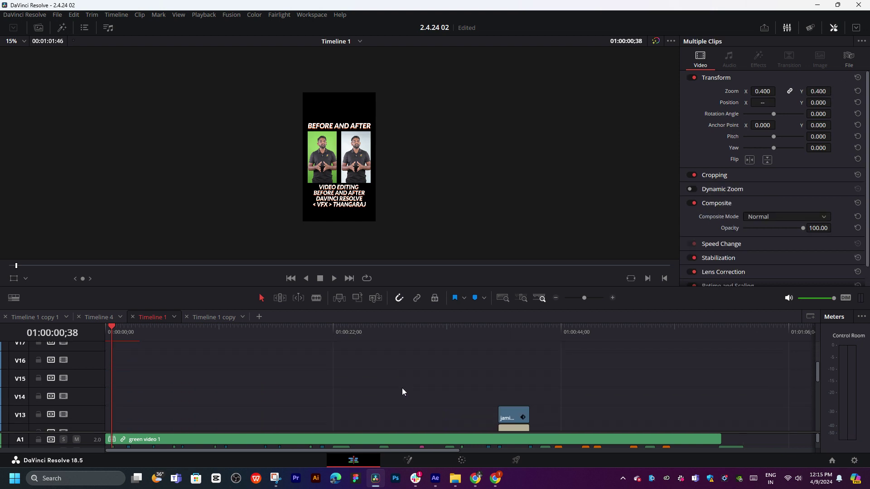
{"action": "key", "text": "ctrl+s"}
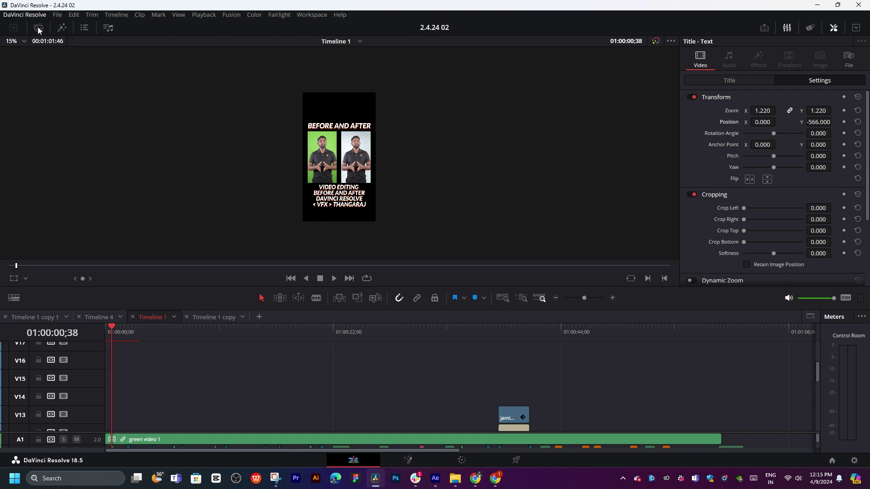
{"action": "left_click", "coordinate": [39, 27]}
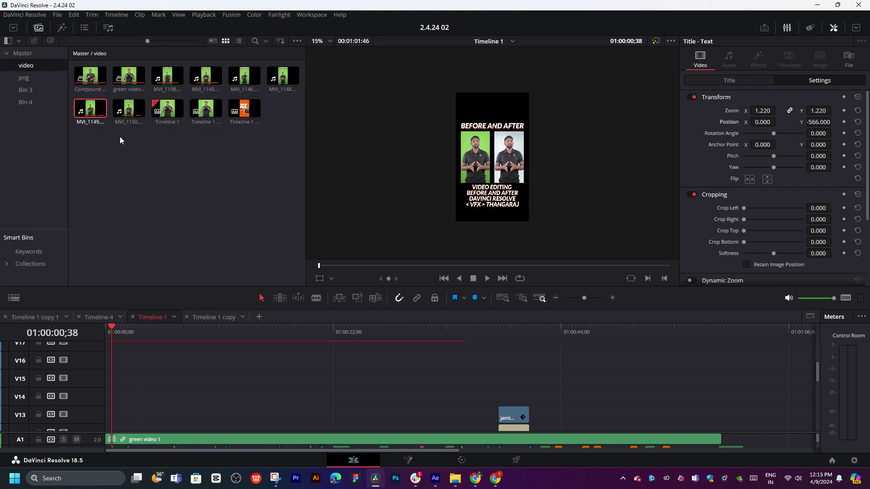
{"action": "left_click", "coordinate": [61, 83]}
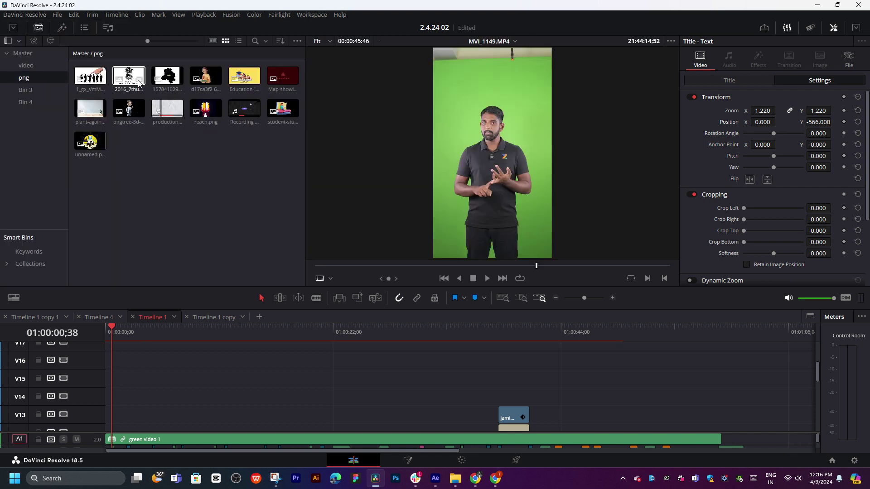
{"action": "left_click", "coordinate": [167, 108]}
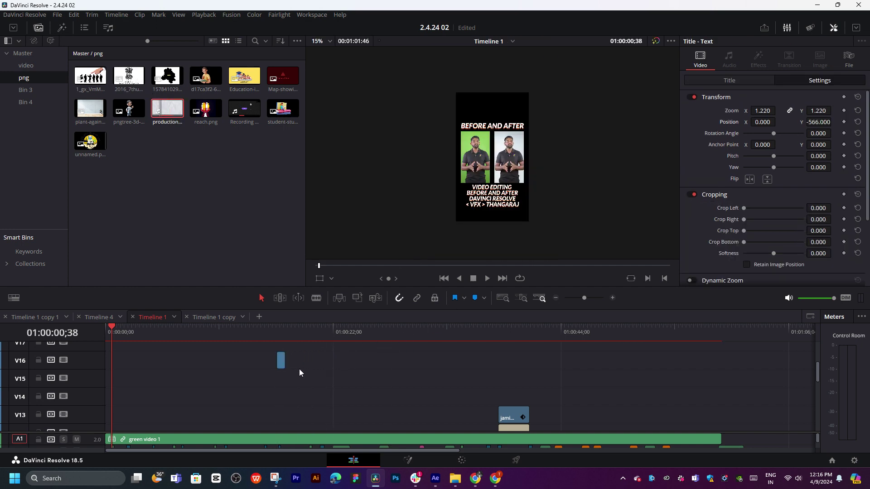
- Add the paper clip's video to the timeline, then delete the misplaced copy
{"action": "left_click_drag", "start_coordinate": [475, 252], "coordinate": [271, 399]}
{"action": "left_click", "coordinate": [281, 407]}
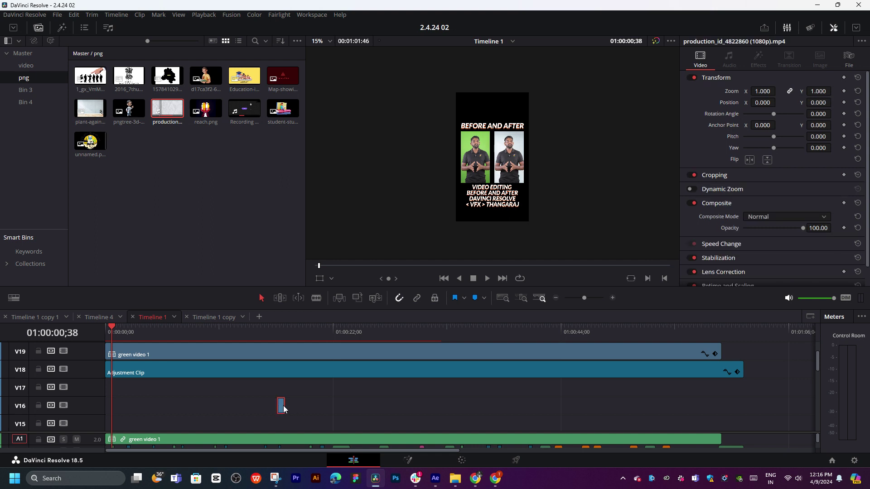
{"action": "left_click_drag", "start_coordinate": [284, 408], "coordinate": [116, 386]}
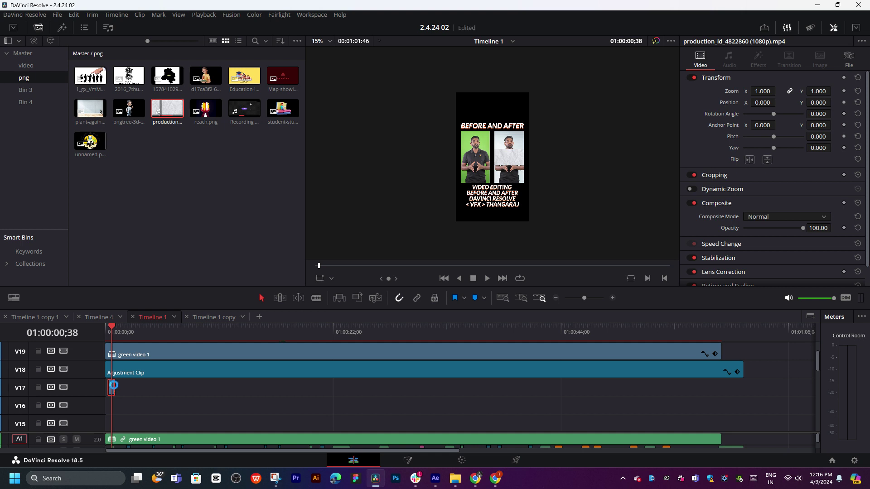
{"action": "key", "text": "Delete"}
{"action": "left_click", "coordinate": [140, 374]}
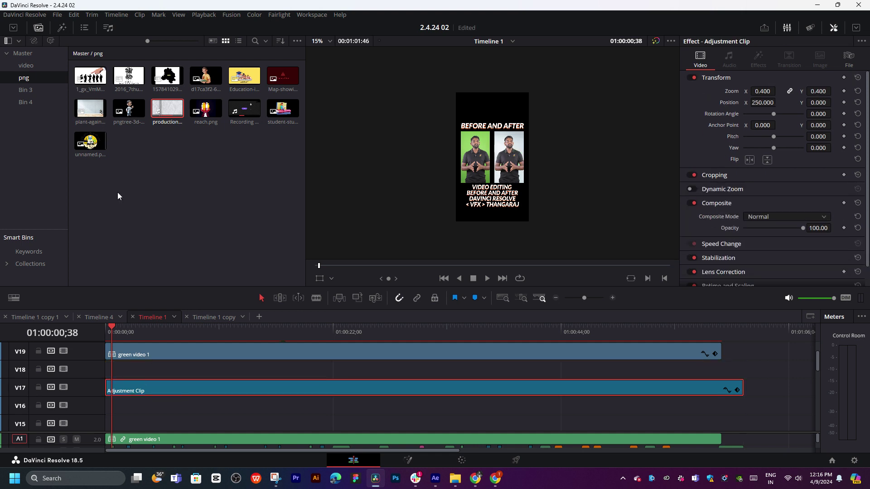
- Place the paper texture clip on track V18 and extend it to the timeline start
{"action": "left_click", "coordinate": [170, 109]}
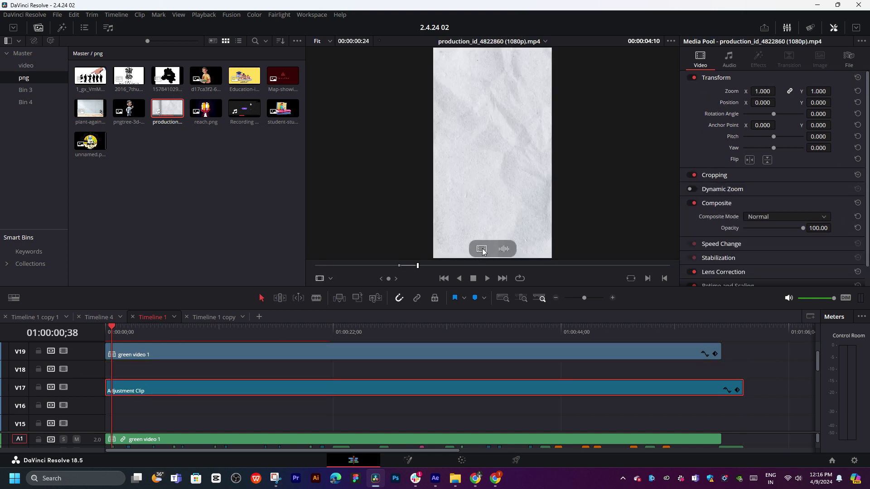
{"action": "left_click_drag", "start_coordinate": [168, 109], "coordinate": [135, 384]}
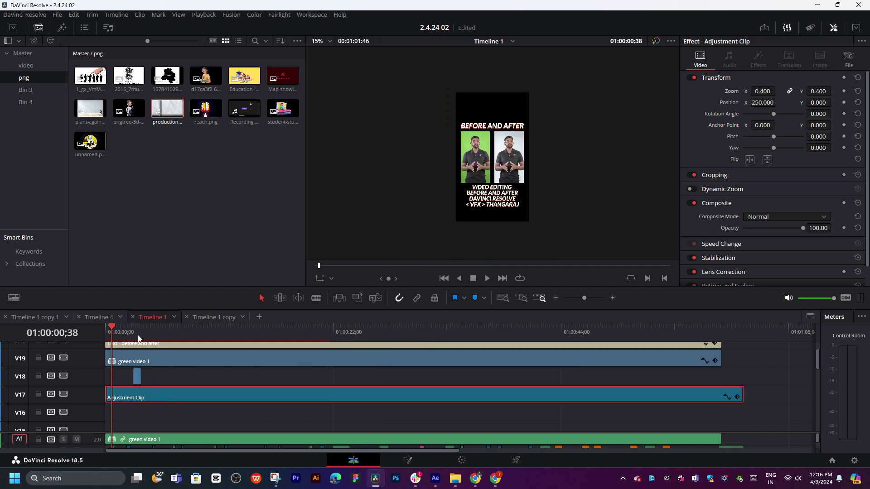
{"action": "left_click", "coordinate": [139, 334]}
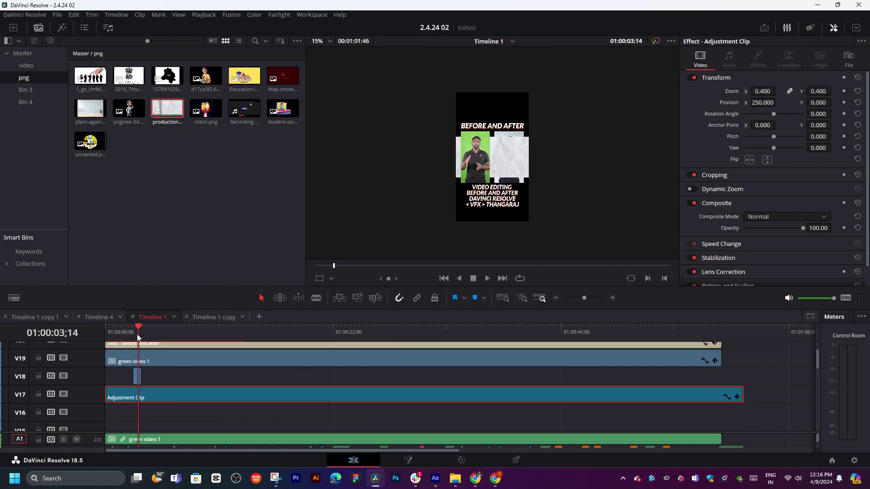
{"action": "left_click", "coordinate": [140, 379]}
{"action": "scroll", "coordinate": [140, 378], "scroll_direction": "up", "scroll_amount": 2}
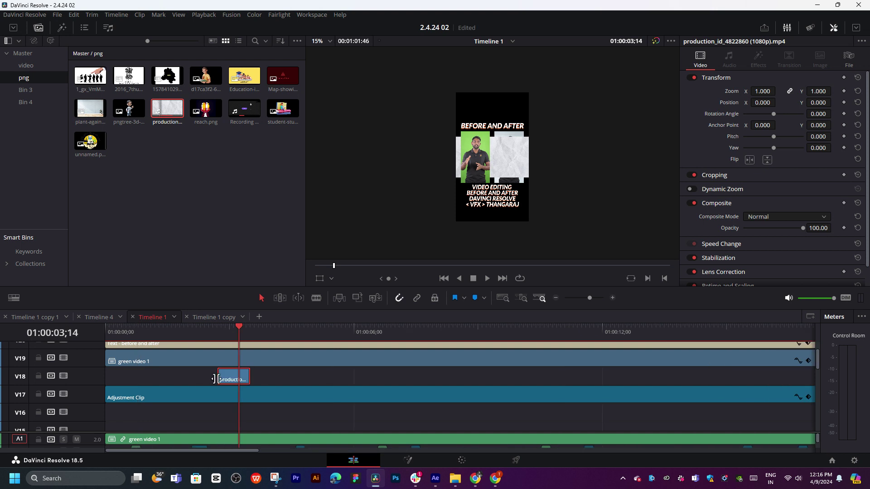
{"action": "left_click_drag", "start_coordinate": [222, 376], "coordinate": [106, 376]}
{"action": "left_click", "coordinate": [147, 338]}
{"action": "scroll", "coordinate": [171, 371], "scroll_direction": "up", "scroll_amount": 2}
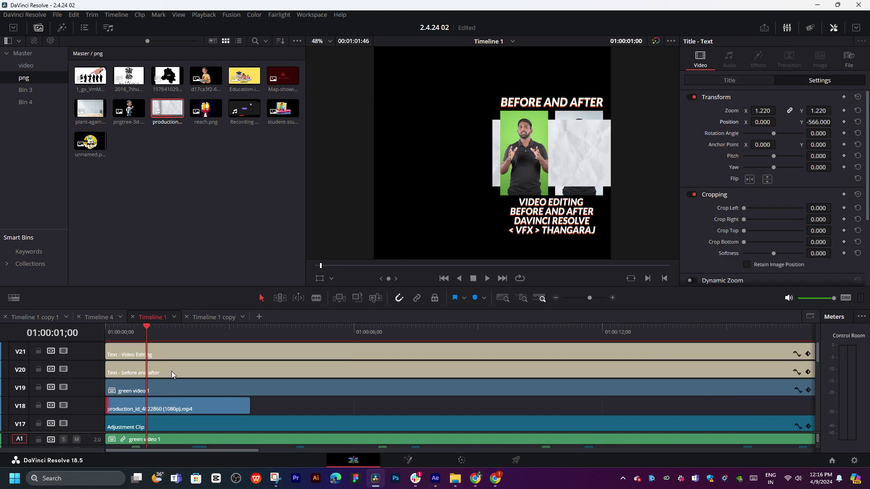
{"action": "left_click", "coordinate": [172, 329]}
{"action": "left_click", "coordinate": [181, 407]}
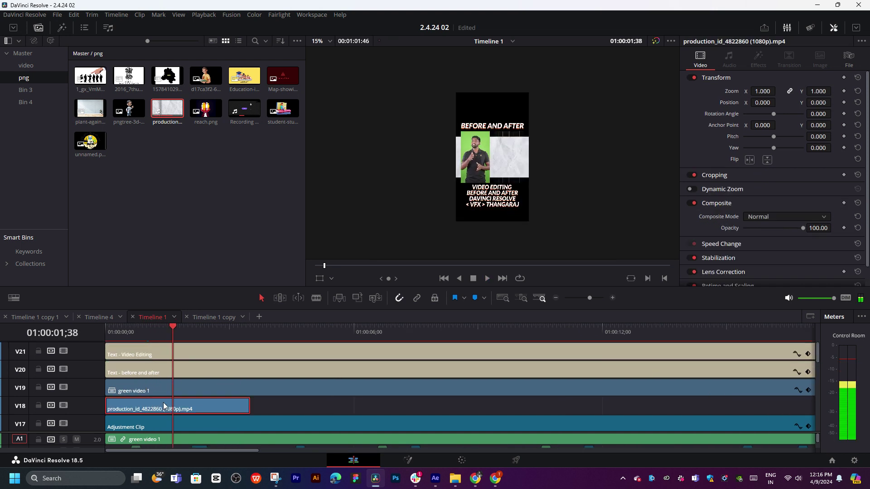
- Set the paper clip's Rotation Angle to 90 and Zoom to 1.9
{"action": "left_click", "coordinate": [822, 113]}
{"action": "type", "text": "90"}
{"action": "key", "text": "Return"}
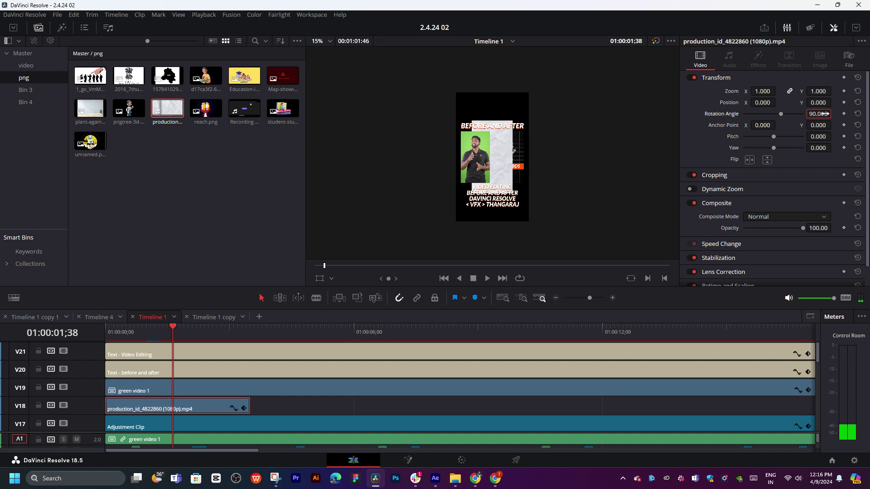
{"action": "left_click", "coordinate": [818, 92]}
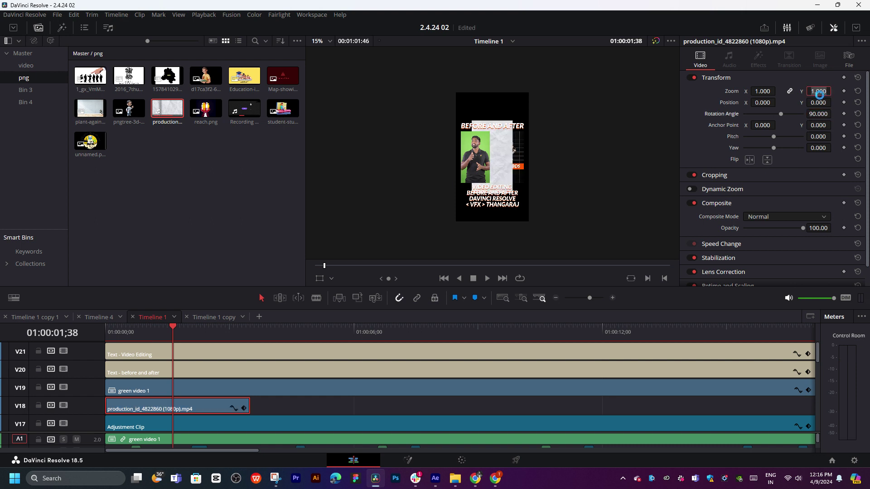
{"action": "type", "text": "1"}
{"action": "type", "text": ".9"}
{"action": "key", "text": "Return"}
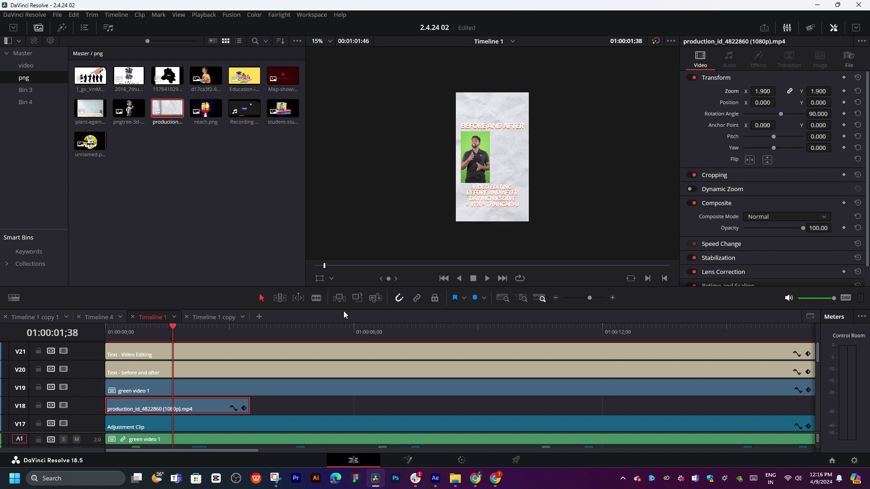
- Move the two title clips to other tracks and keep the paper clip on V18
{"action": "left_click", "coordinate": [200, 352]}
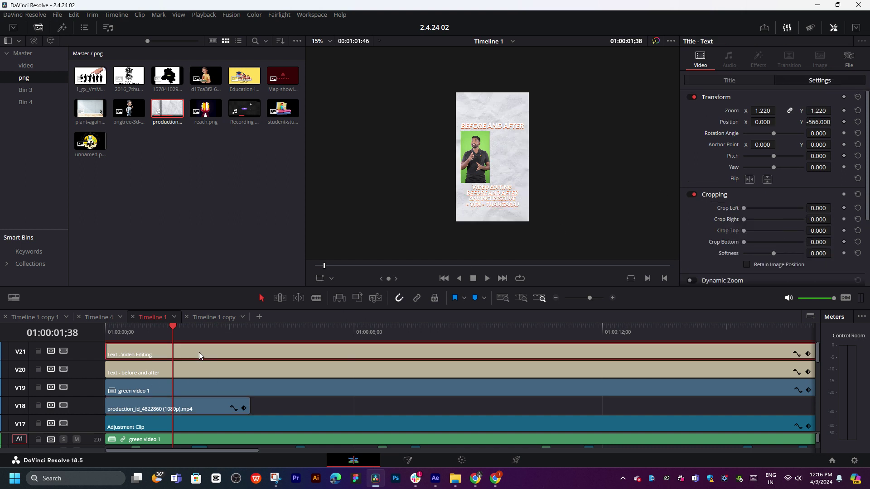
{"action": "left_click_drag", "start_coordinate": [198, 358], "coordinate": [195, 341]}
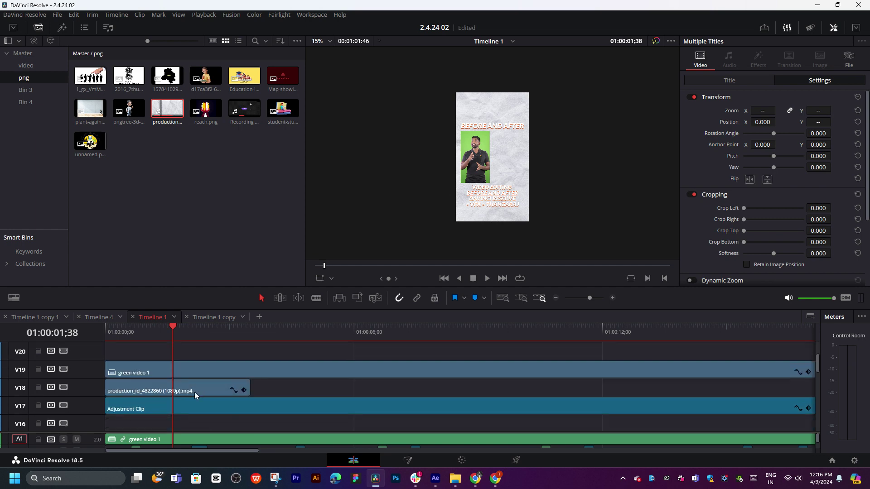
{"action": "left_click", "coordinate": [167, 392]}
{"action": "mouse_move", "coordinate": [167, 392]}
{"action": "left_mouse_down"}
{"action": "mouse_move", "coordinate": [149, 357]}
{"action": "mouse_move", "coordinate": [163, 426]}
{"action": "left_mouse_up"}
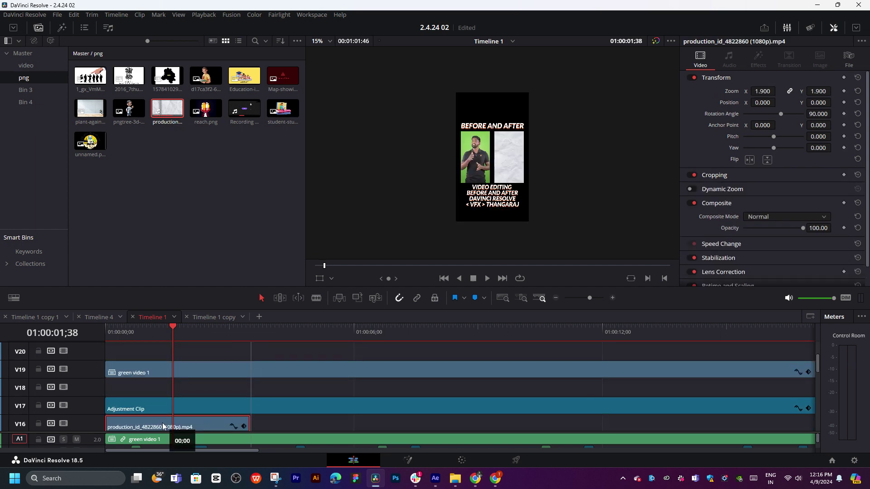
{"action": "left_click_drag", "start_coordinate": [163, 426], "coordinate": [163, 395]}
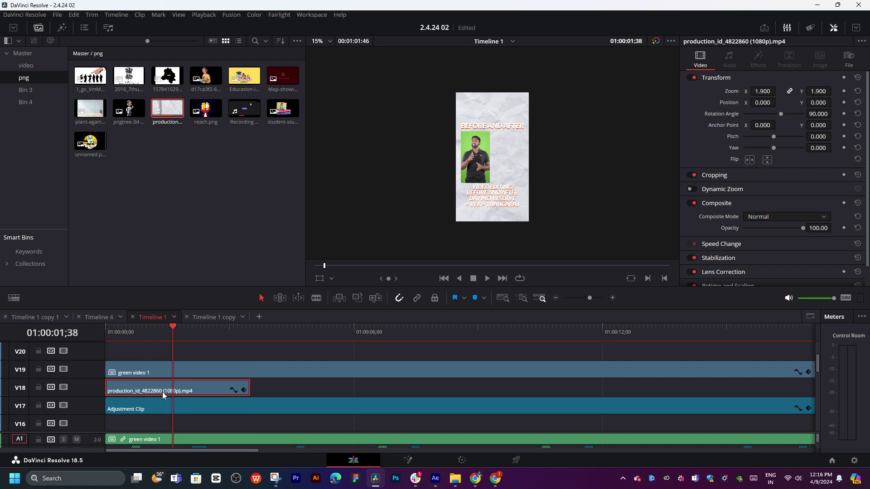
{"action": "scroll", "coordinate": [482, 178], "scroll_direction": "up", "scroll_amount": 2}
{"action": "scroll", "coordinate": [483, 178], "scroll_direction": "up", "scroll_amount": 2}
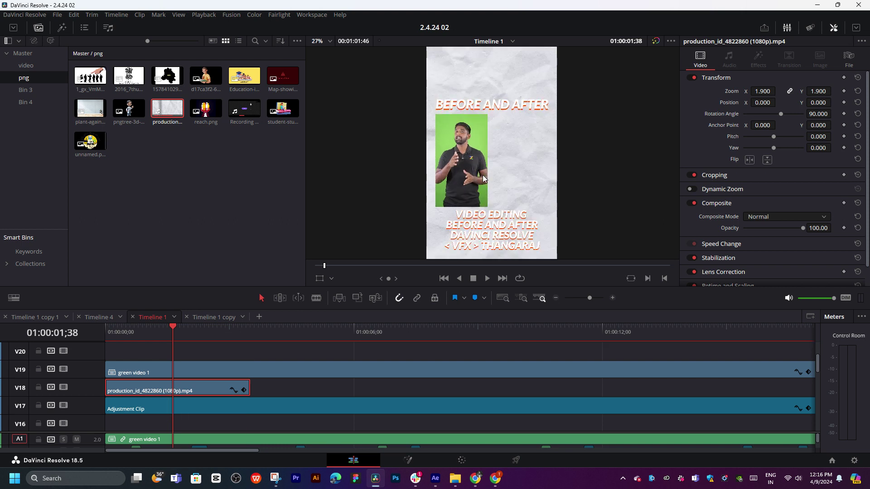
{"action": "scroll", "coordinate": [514, 149], "scroll_direction": "down", "scroll_amount": 2}
{"action": "scroll", "coordinate": [514, 151], "scroll_direction": "down", "scroll_amount": 1}
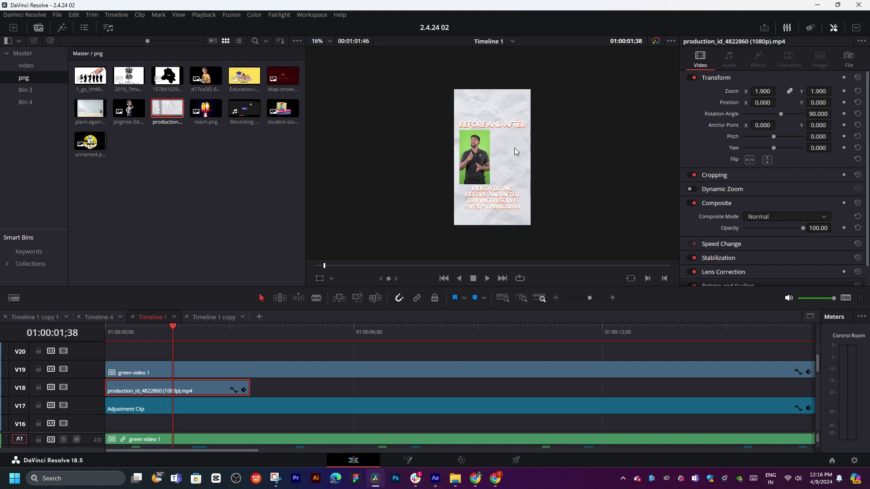
{"action": "scroll", "coordinate": [244, 375], "scroll_direction": "down", "scroll_amount": 1}
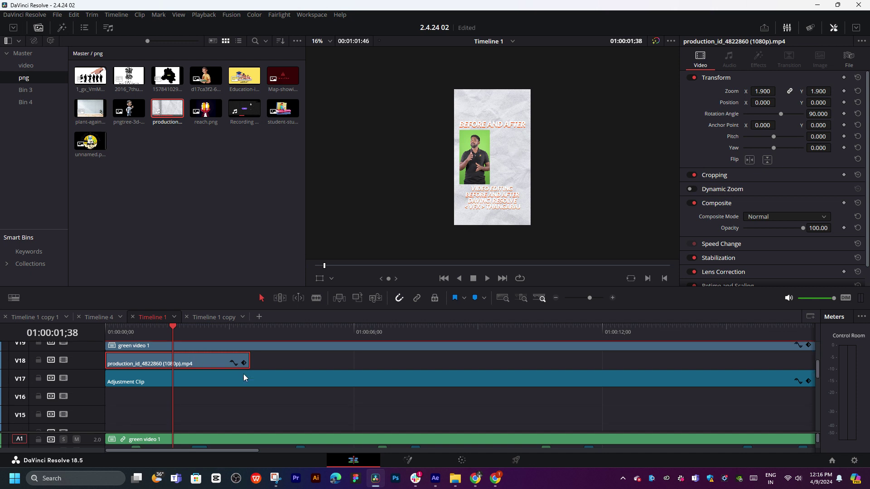
{"action": "scroll", "coordinate": [244, 377], "scroll_direction": "down", "scroll_amount": 2}
{"action": "scroll", "coordinate": [243, 373], "scroll_direction": "up", "scroll_amount": 1}
{"action": "scroll", "coordinate": [243, 374], "scroll_direction": "down", "scroll_amount": 1}
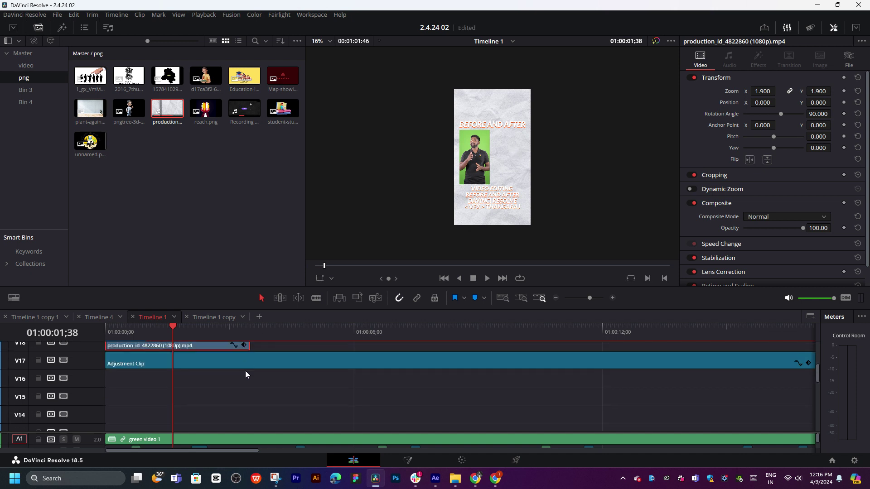
{"action": "scroll", "coordinate": [246, 371], "scroll_direction": "down", "scroll_amount": 4}
{"action": "scroll", "coordinate": [245, 370], "scroll_direction": "down", "scroll_amount": 5}
{"action": "scroll", "coordinate": [245, 371], "scroll_direction": "up", "scroll_amount": 1}
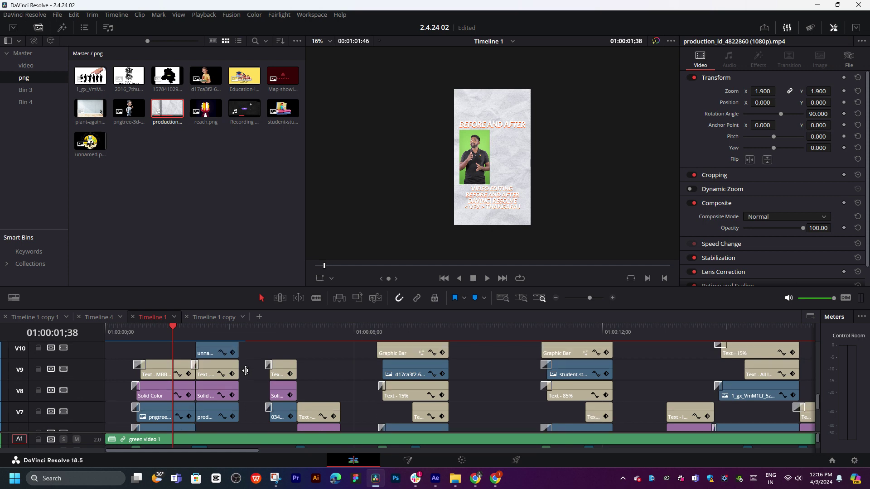
{"action": "scroll", "coordinate": [246, 371], "scroll_direction": "down", "scroll_amount": 3}
{"action": "scroll", "coordinate": [245, 371], "scroll_direction": "down", "scroll_amount": 2}
{"action": "scroll", "coordinate": [245, 370], "scroll_direction": "up", "scroll_amount": 1}
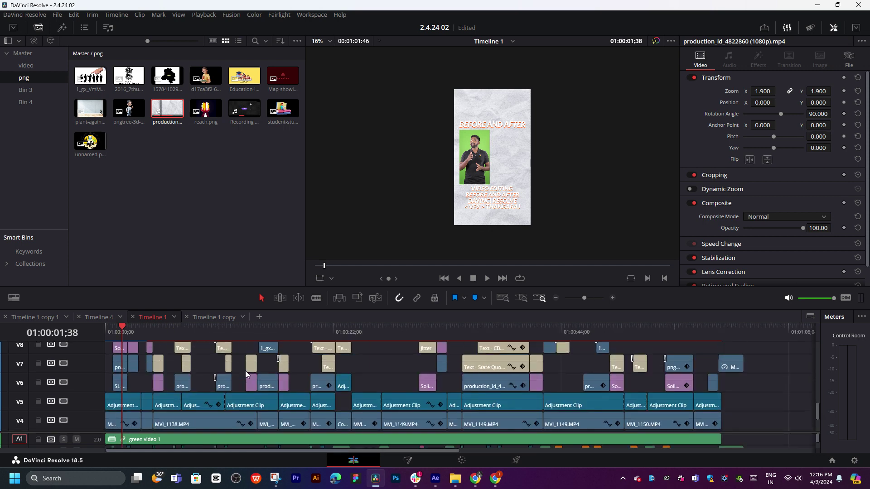
{"action": "scroll", "coordinate": [246, 370], "scroll_direction": "up", "scroll_amount": 2}
{"action": "scroll", "coordinate": [245, 370], "scroll_direction": "up", "scroll_amount": 4}
{"action": "scroll", "coordinate": [245, 371], "scroll_direction": "up", "scroll_amount": 4}
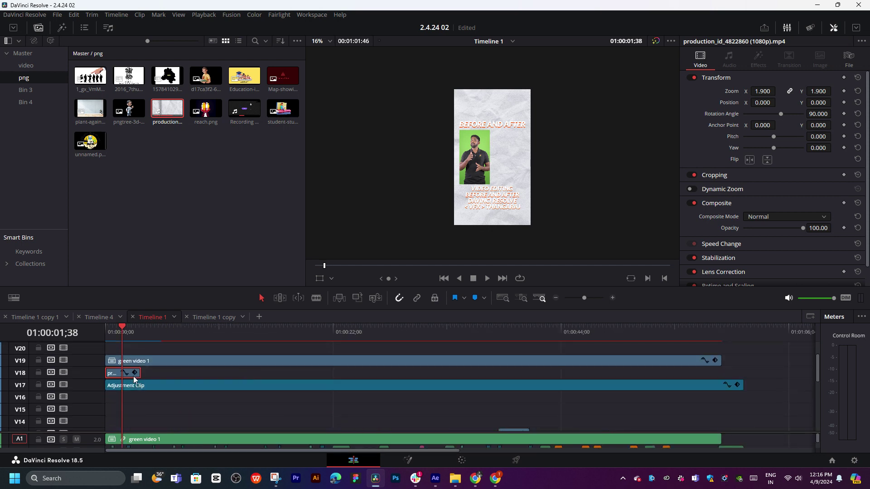
- Lengthen and shift the V18 paper clip, then delete it and park the playhead at 01:00:05;41
{"action": "left_click_drag", "start_coordinate": [143, 372], "coordinate": [420, 367]}
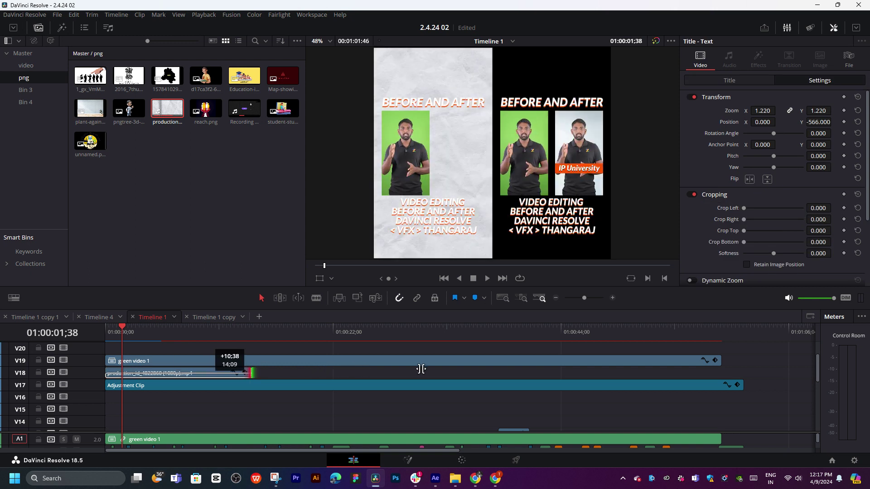
{"action": "mouse_move", "coordinate": [138, 377]}
{"action": "left_mouse_down"}
{"action": "mouse_move", "coordinate": [278, 375]}
{"action": "mouse_move", "coordinate": [121, 370]}
{"action": "mouse_move", "coordinate": [189, 374]}
{"action": "left_mouse_up"}
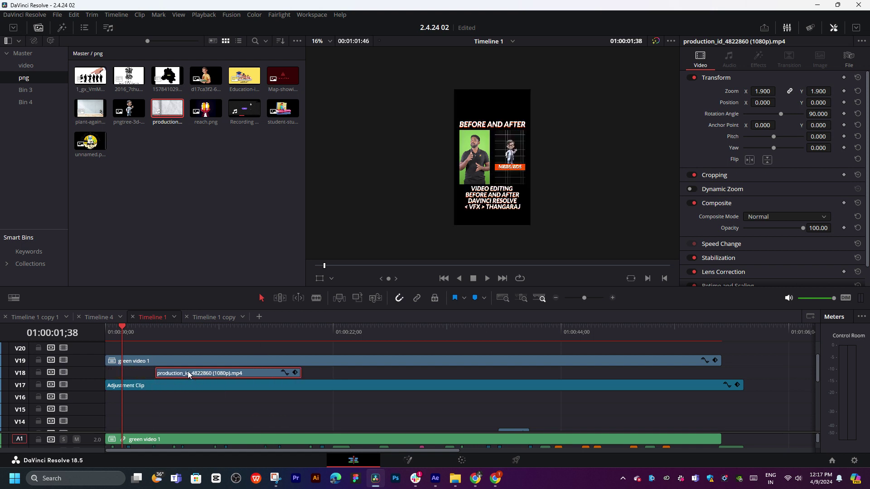
{"action": "key", "text": "Delete"}
{"action": "left_click", "coordinate": [164, 331]}
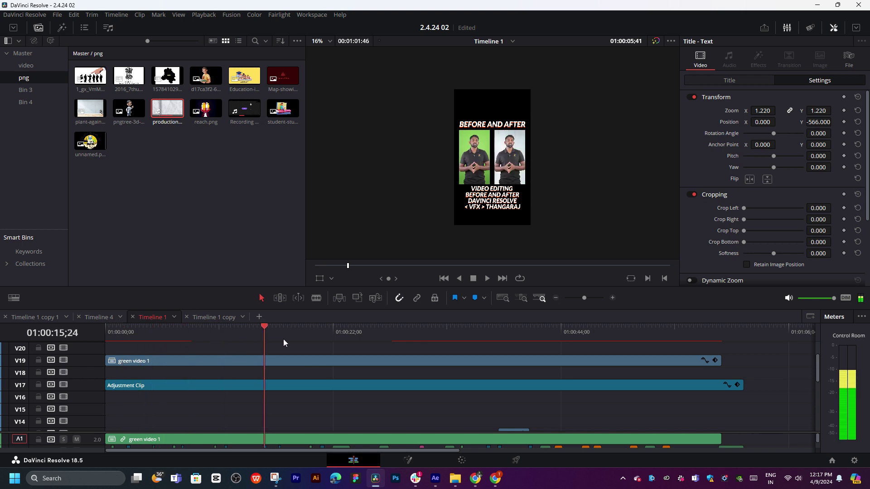
- Scrub and play forward through the edit, then jump back near the start
{"action": "left_click_drag", "start_coordinate": [170, 336], "coordinate": [378, 337]}
{"action": "scroll", "coordinate": [409, 394], "scroll_direction": "down", "scroll_amount": 5}
{"action": "scroll", "coordinate": [409, 394], "scroll_direction": "down", "scroll_amount": 2}
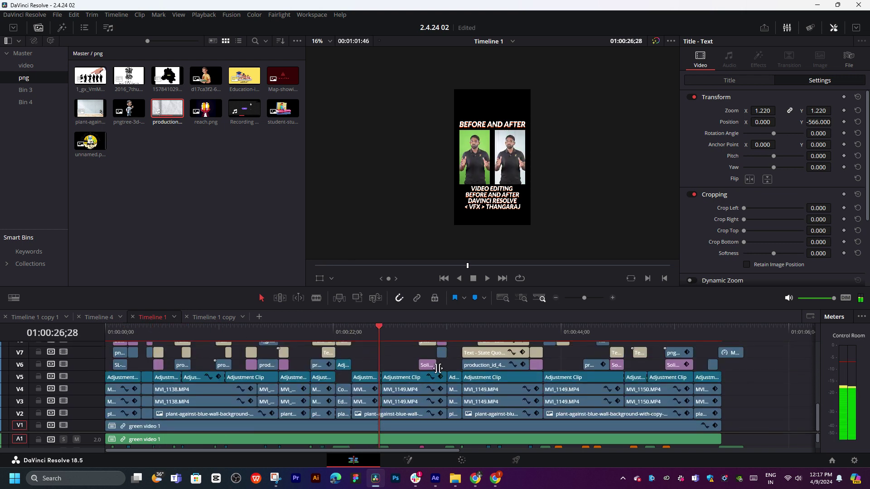
{"action": "key", "text": "l"}
{"action": "key", "text": "l"}
{"action": "key", "text": "l"}
{"action": "scroll", "coordinate": [588, 367], "scroll_direction": "up", "scroll_amount": 3}
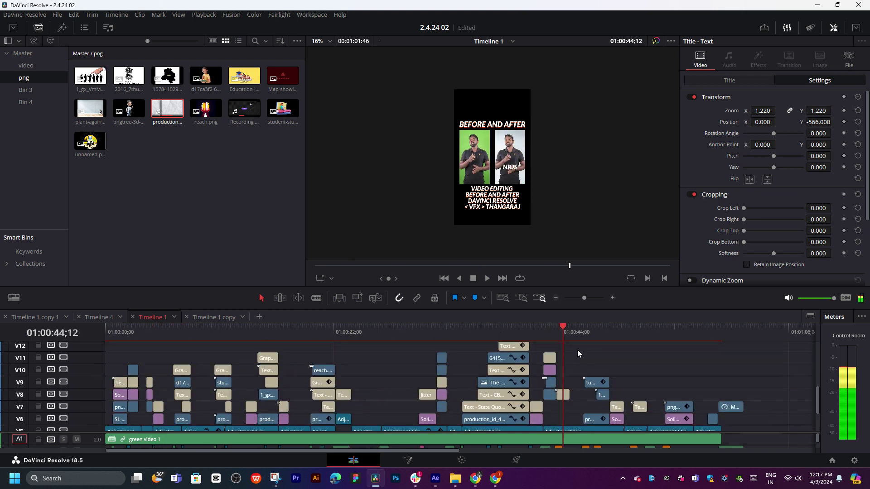
{"action": "left_click", "coordinate": [173, 331]}
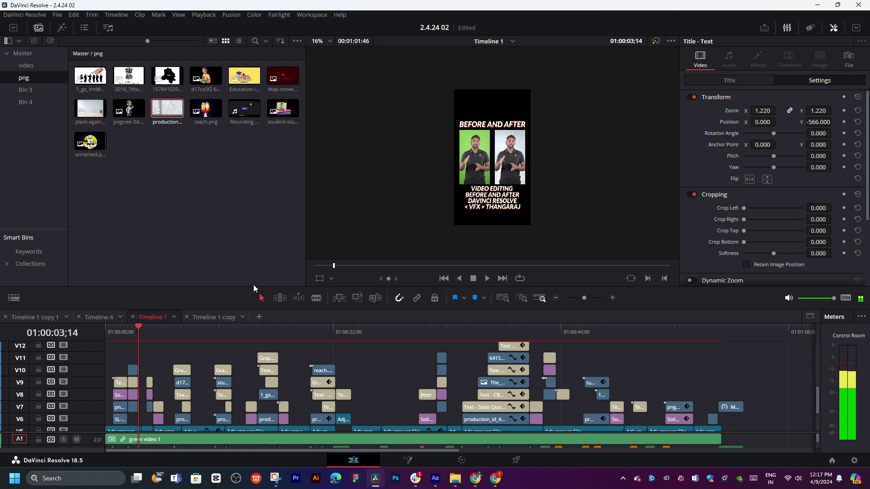
{"action": "key", "text": "q"}
- Hide the Media Pool, play Timeline 1 from the start, and scrub to the end
{"action": "left_click", "coordinate": [38, 28]}
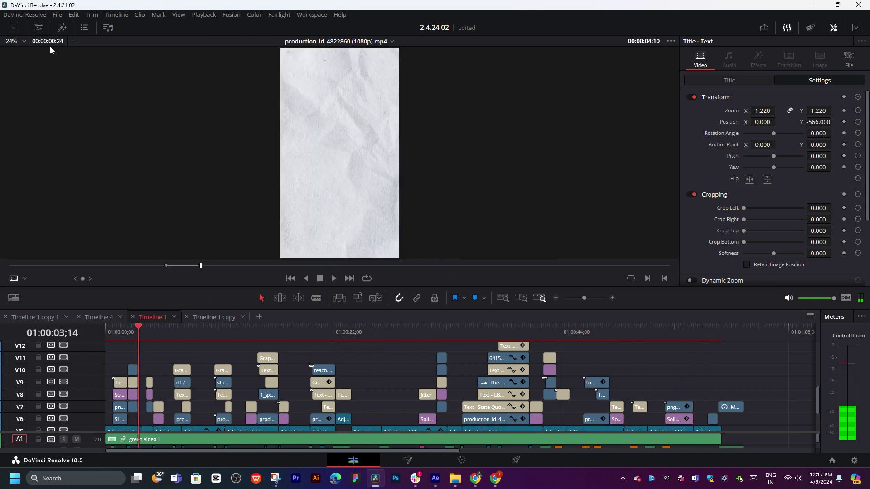
{"action": "left_click", "coordinate": [279, 349]}
{"action": "key", "text": "Home"}
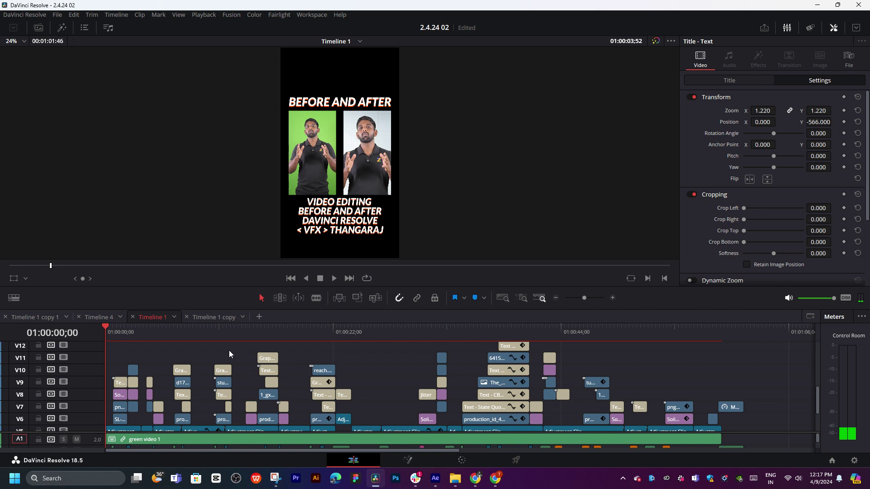
{"action": "key", "text": "space"}
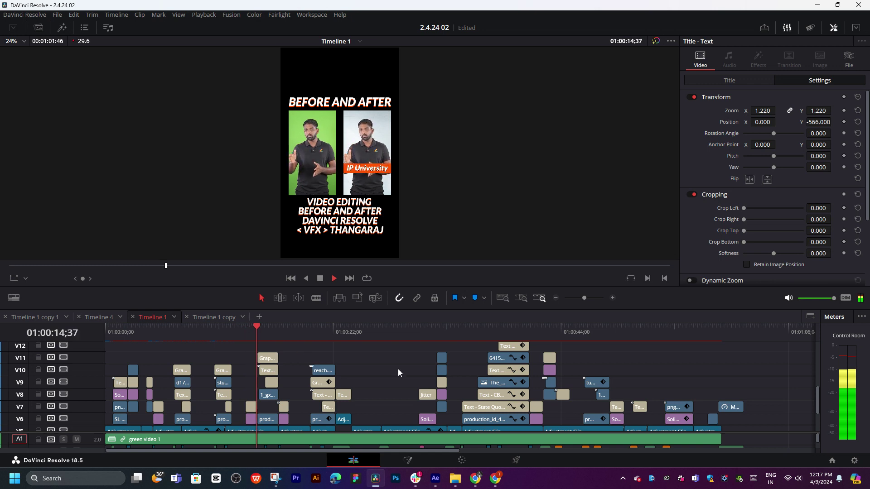
{"action": "scroll", "coordinate": [359, 338], "scroll_direction": "up", "scroll_amount": 5}
{"action": "left_click", "coordinate": [360, 336]}
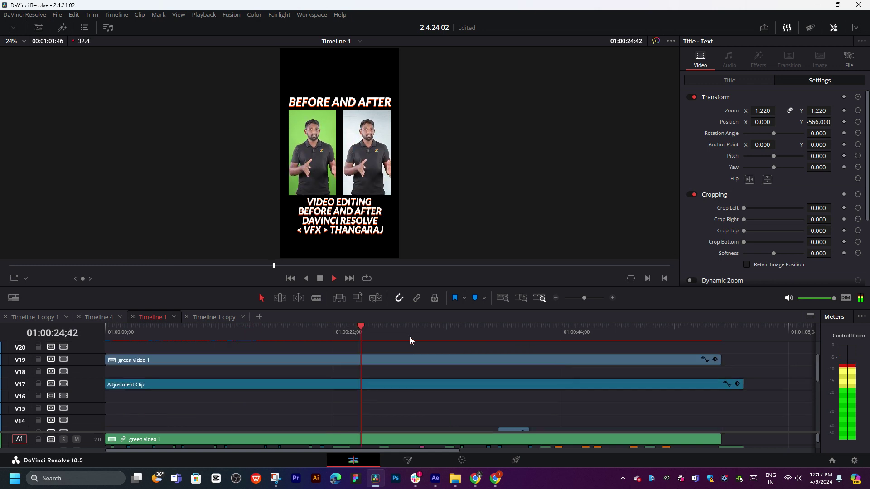
{"action": "left_click", "coordinate": [410, 336]}
{"action": "key", "text": "space"}
{"action": "scroll", "coordinate": [471, 371], "scroll_direction": "up", "scroll_amount": 3}
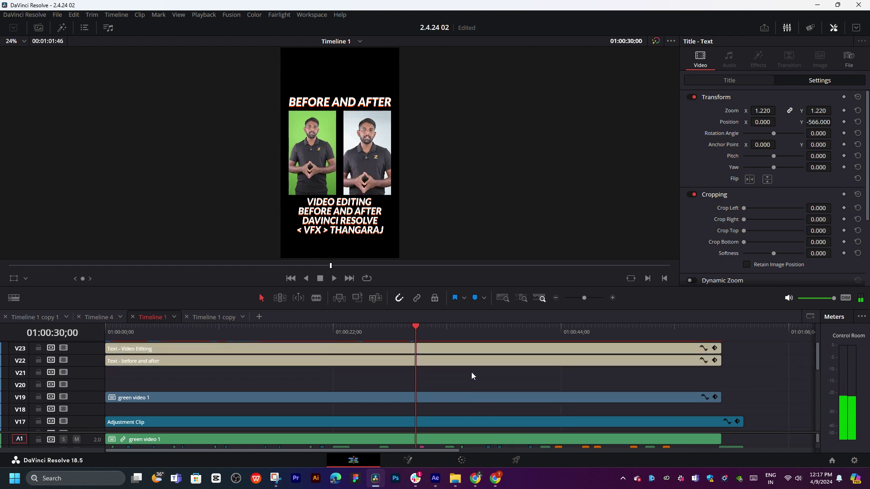
{"action": "mouse_move", "coordinate": [447, 337]}
{"action": "left_mouse_down"}
{"action": "mouse_move", "coordinate": [731, 342]}
{"action": "mouse_move", "coordinate": [722, 342]}
{"action": "left_mouse_up"}
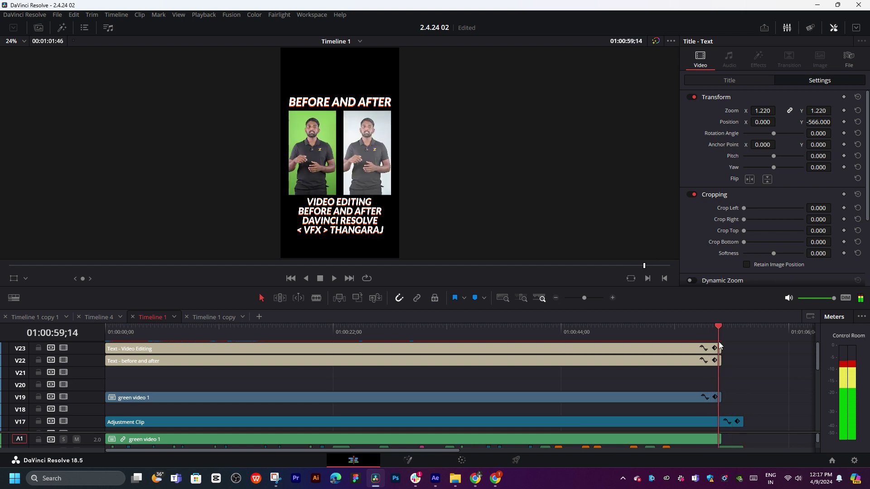
- Trim the Adjustment Clip's end so it finishes with the other clips
{"action": "left_click", "coordinate": [734, 420]}
{"action": "scroll", "coordinate": [743, 400], "scroll_direction": "down", "scroll_amount": 8}
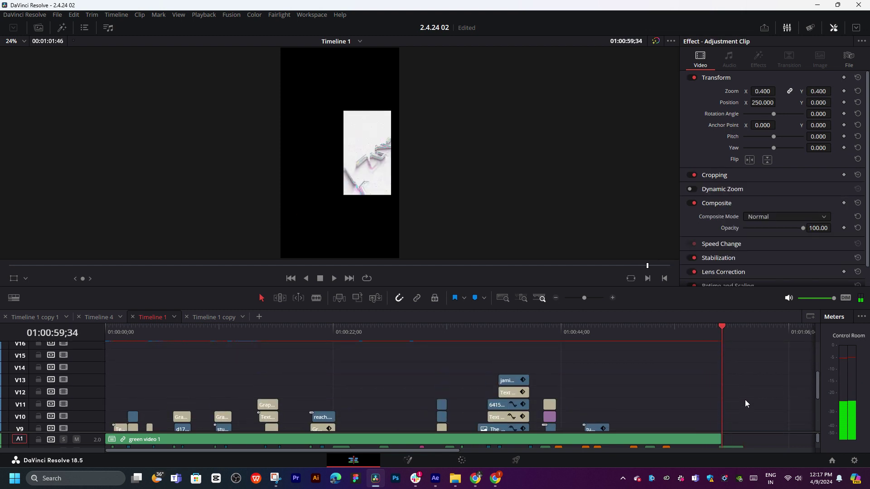
{"action": "scroll", "coordinate": [745, 400], "scroll_direction": "up", "scroll_amount": 6}
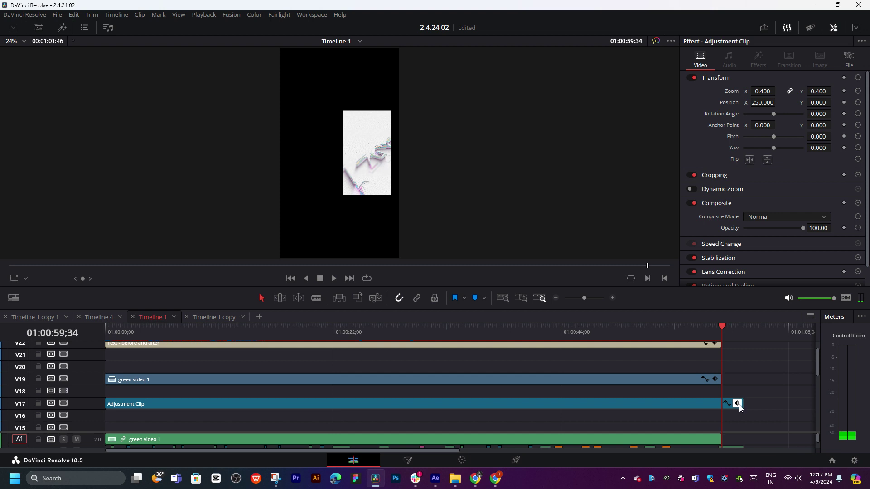
{"action": "left_click_drag", "start_coordinate": [740, 404], "coordinate": [720, 402]}
{"action": "scroll", "coordinate": [435, 363], "scroll_direction": "right", "scroll_amount": 5}
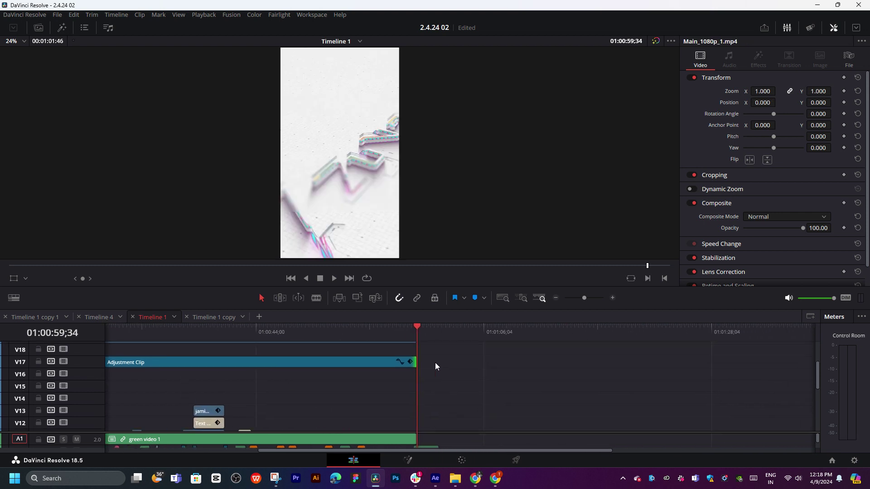
{"action": "scroll", "coordinate": [435, 362], "scroll_direction": "down", "scroll_amount": 3}
{"action": "scroll", "coordinate": [434, 394], "scroll_direction": "down", "scroll_amount": 3}
- Play and scrub through the logo outro, then launch Export Project
{"action": "key", "text": "space"}
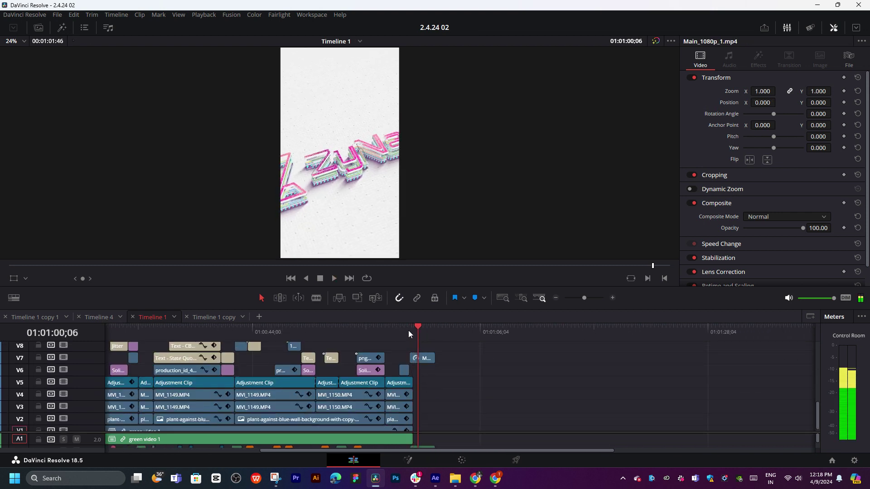
{"action": "scroll", "coordinate": [469, 368], "scroll_direction": "up", "scroll_amount": 4}
{"action": "scroll", "coordinate": [517, 373], "scroll_direction": "left", "scroll_amount": 3}
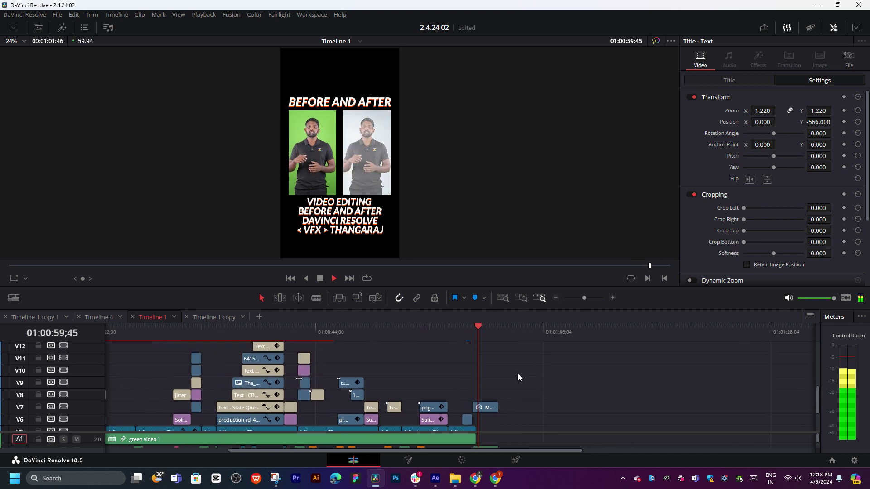
{"action": "left_click_drag", "start_coordinate": [471, 335], "coordinate": [498, 334]}
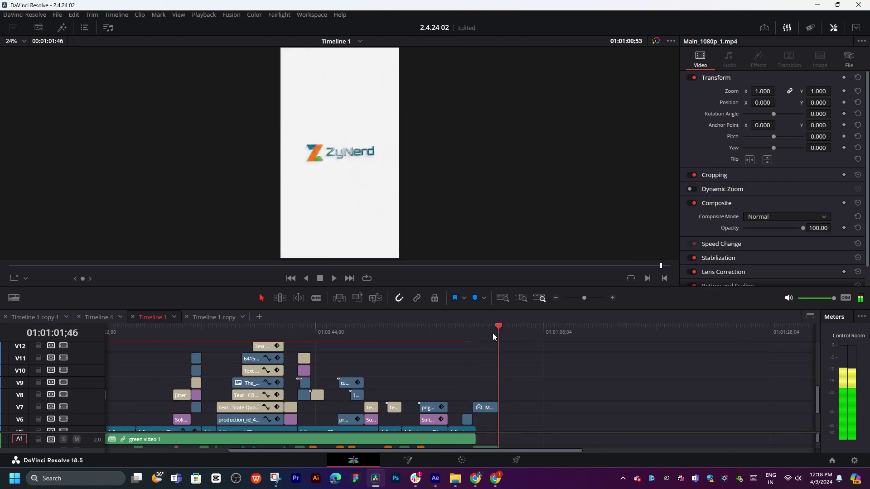
{"action": "scroll", "coordinate": [559, 390], "scroll_direction": "up", "scroll_amount": 2}
{"action": "scroll", "coordinate": [559, 390], "scroll_direction": "left", "scroll_amount": 10}
{"action": "left_click_drag", "start_coordinate": [490, 332], "coordinate": [539, 337]}
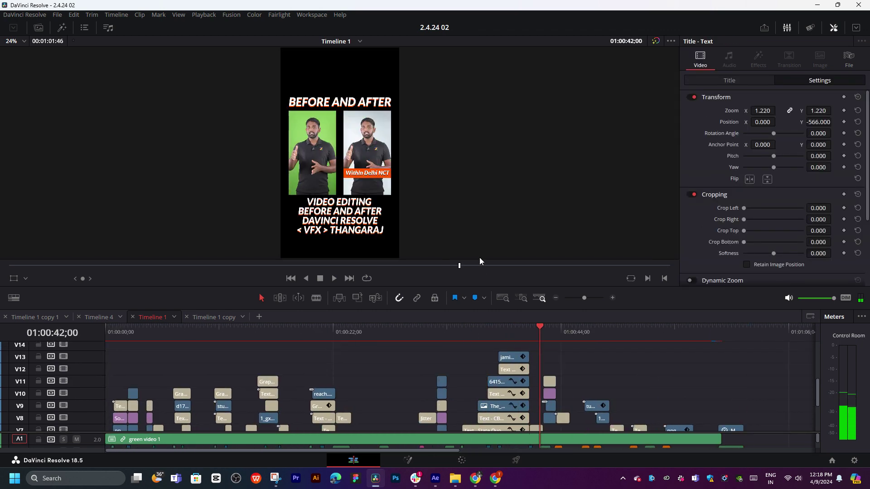
{"action": "key", "text": "ctrl+e"}
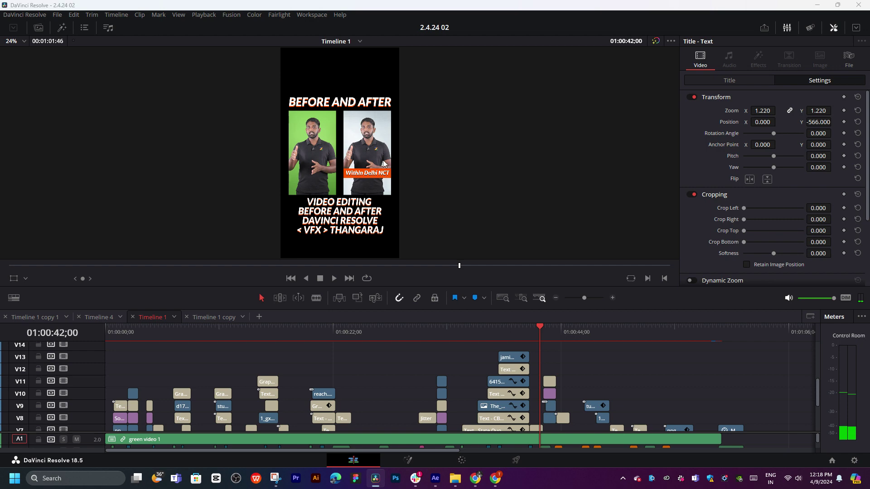
- Save the exported .drp project file into the New folder under 102CANON
{"action": "left_click", "coordinate": [113, 294]}
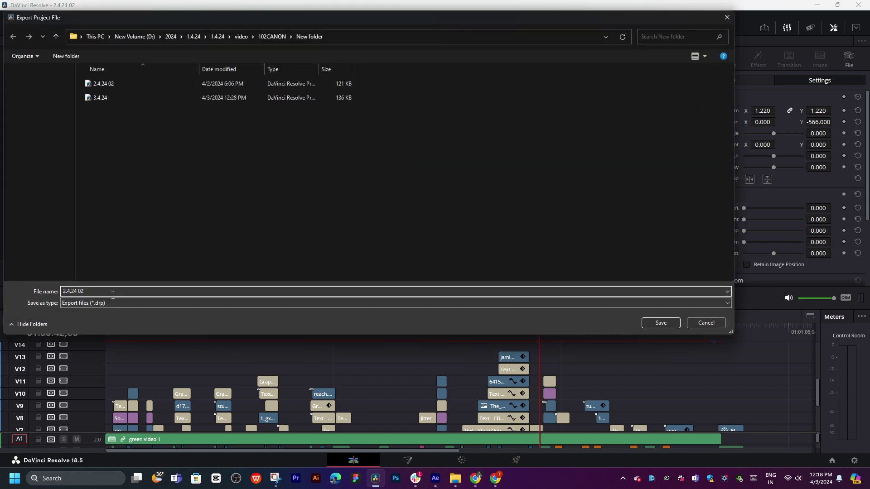
{"action": "type", "text": "gg"}
{"action": "left_click", "coordinate": [660, 323]}
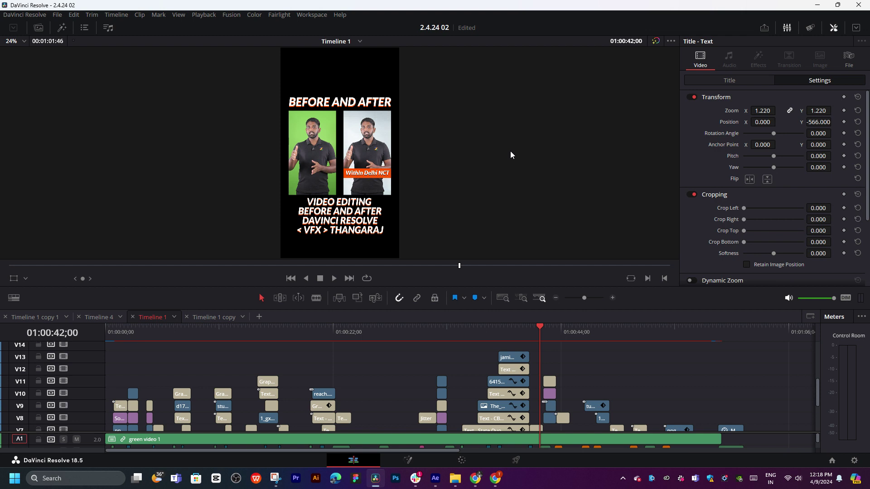
- On the Deliver page, set the render destination folder to D:\zynerd
{"action": "left_click", "coordinate": [516, 462]}
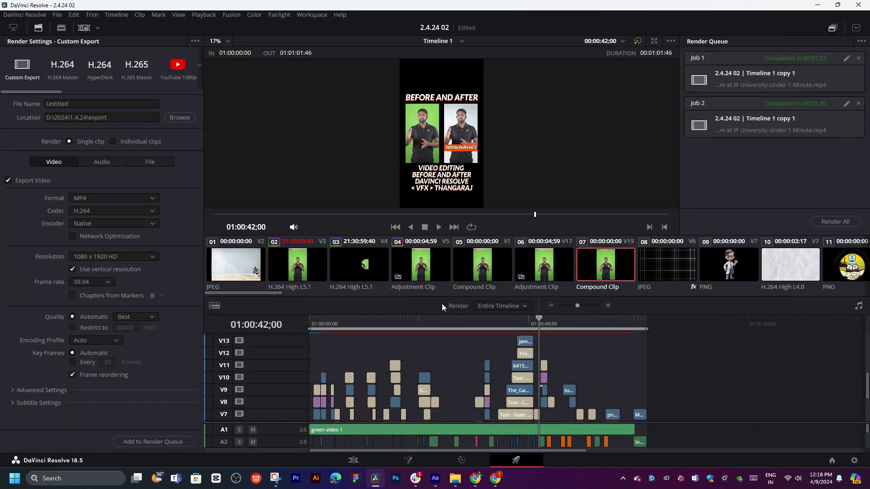
{"action": "left_click", "coordinate": [181, 120]}
{"action": "left_click", "coordinate": [154, 37]}
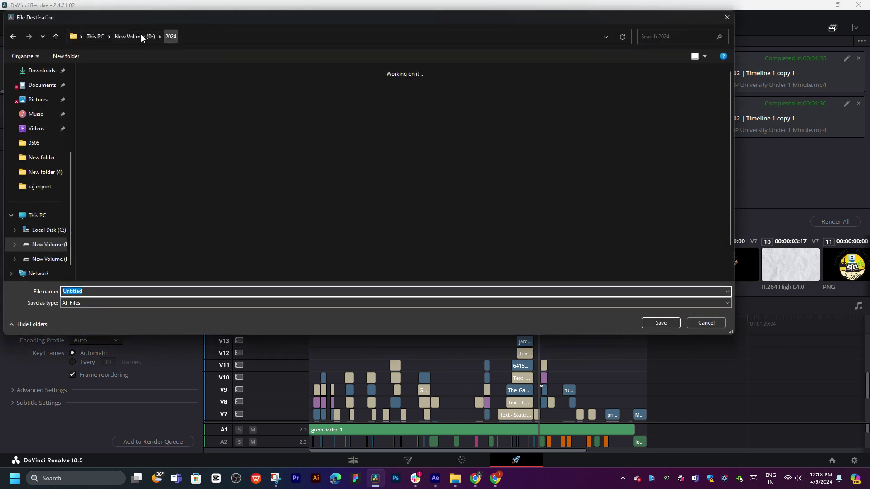
{"action": "left_click", "coordinate": [279, 170]}
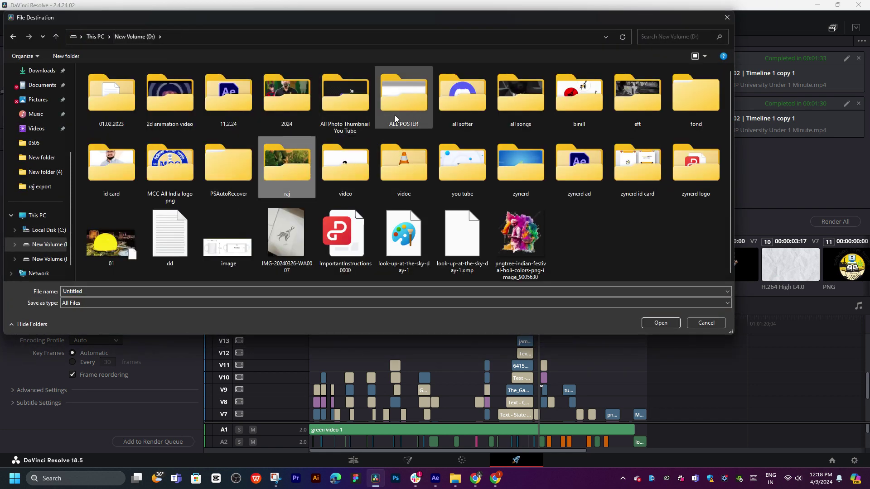
{"action": "double_click", "coordinate": [573, 176]}
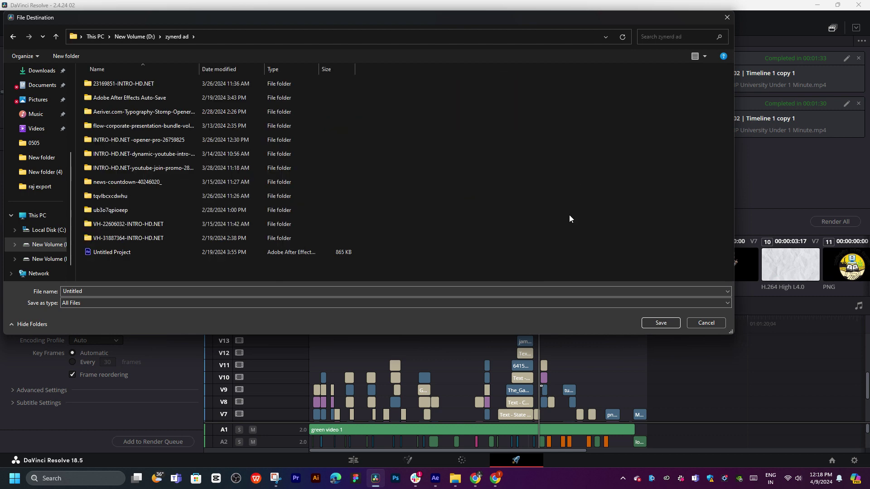
{"action": "key", "text": "BackSpace"}
{"action": "double_click", "coordinate": [513, 175]}
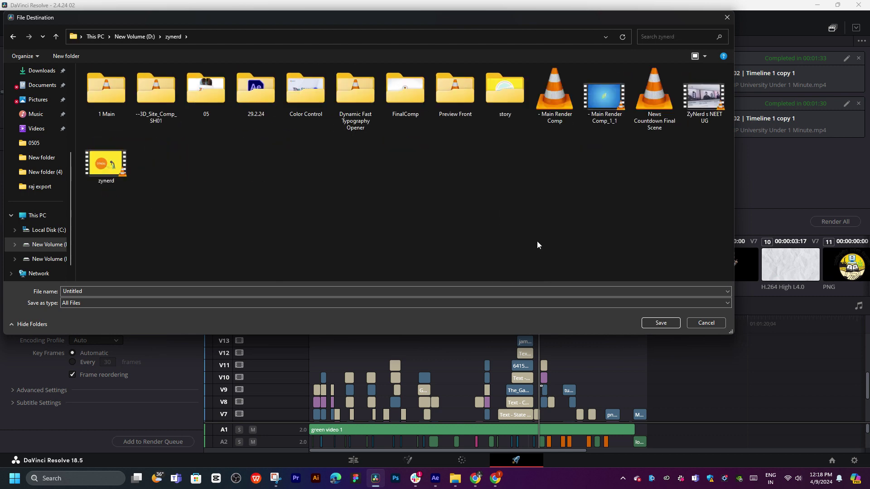
{"action": "left_click", "coordinate": [651, 322]}
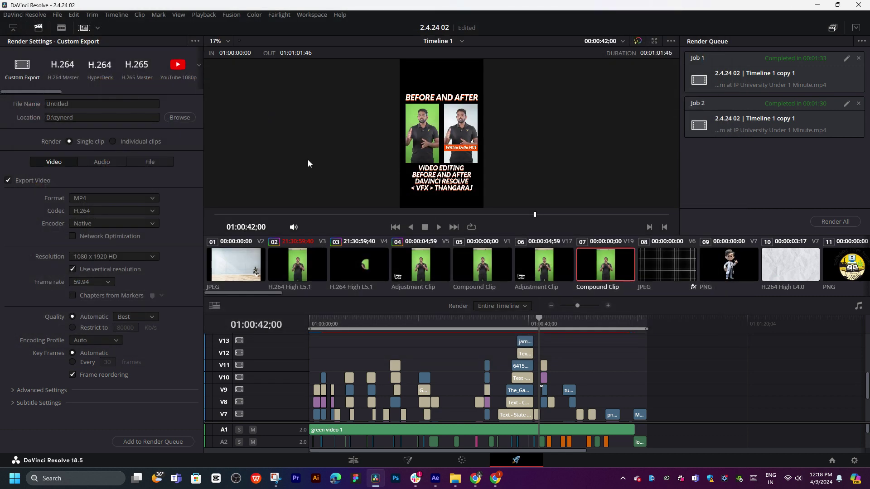
- Name the output file 'VFX raj' and add Timeline 1 to the render queue
{"action": "double_click", "coordinate": [95, 103]}
{"action": "type", "text": "VFX raj"}
{"action": "left_click", "coordinate": [190, 208]}
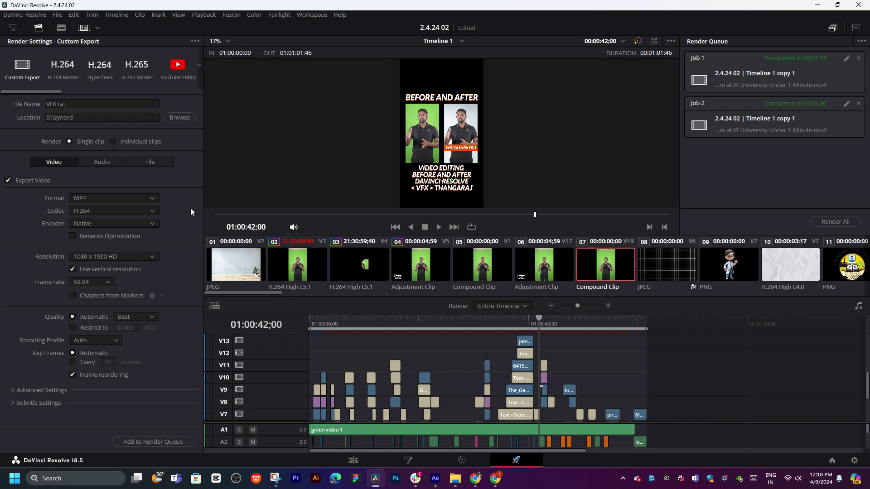
{"action": "left_click", "coordinate": [153, 442]}
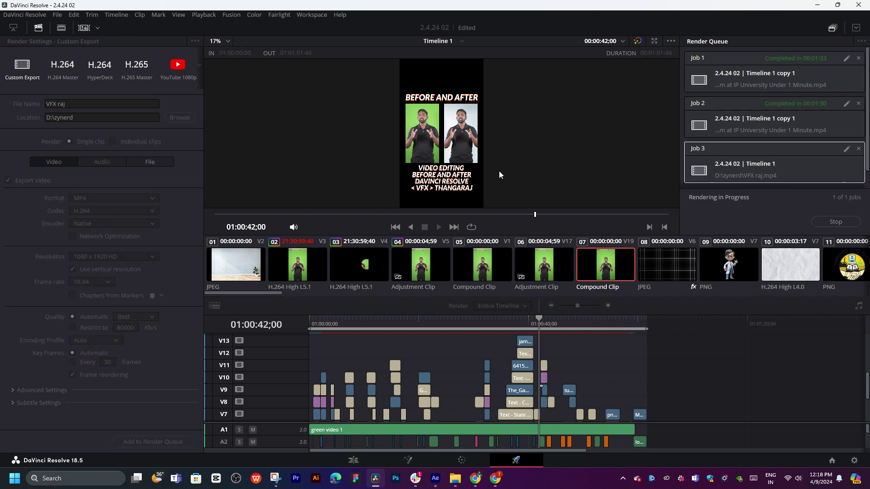